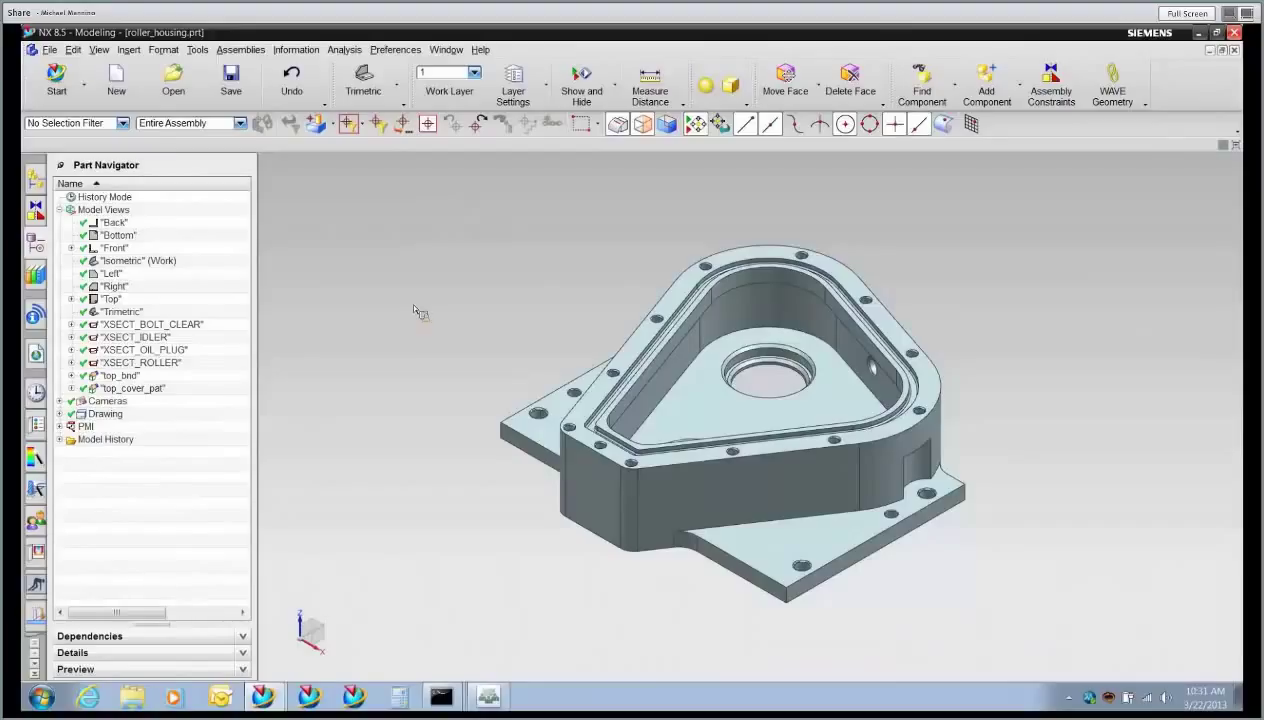
- Examine the PMI dimensions and tolerances of the roller housing in the Front and Top model views
double_click(112, 248)
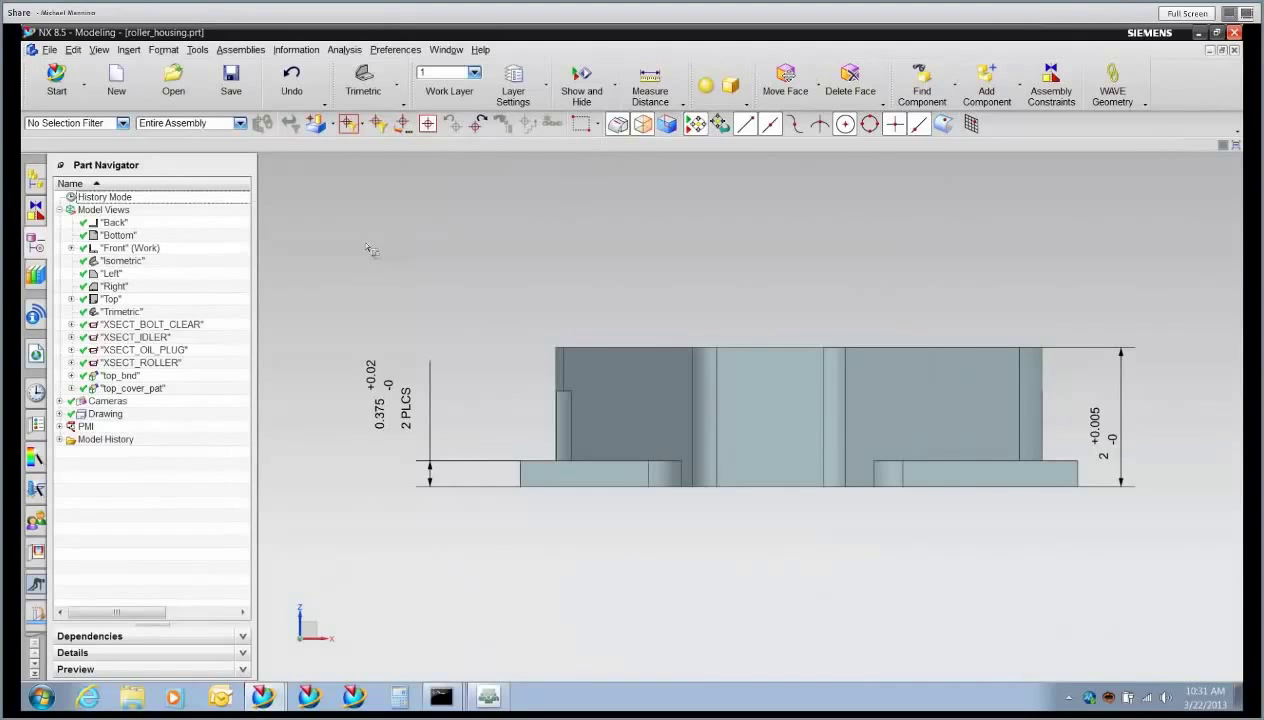
double_click(112, 300)
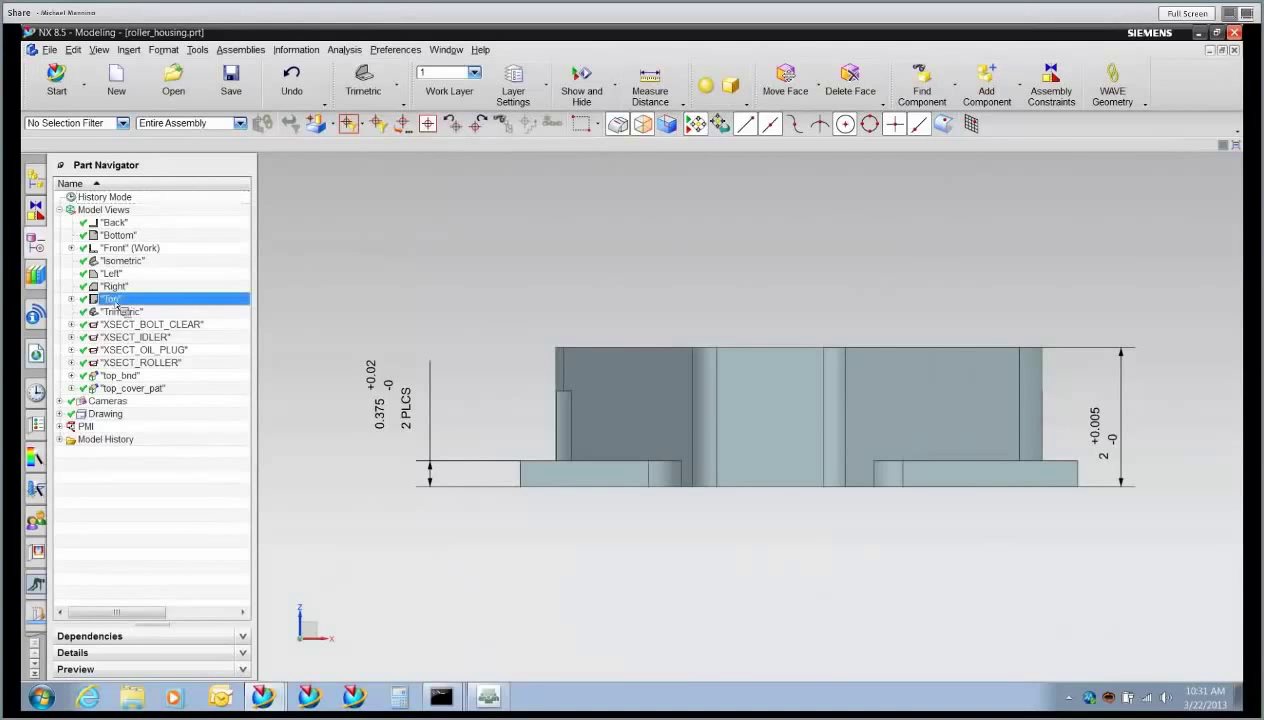
scroll(705, 322, "up", 5)
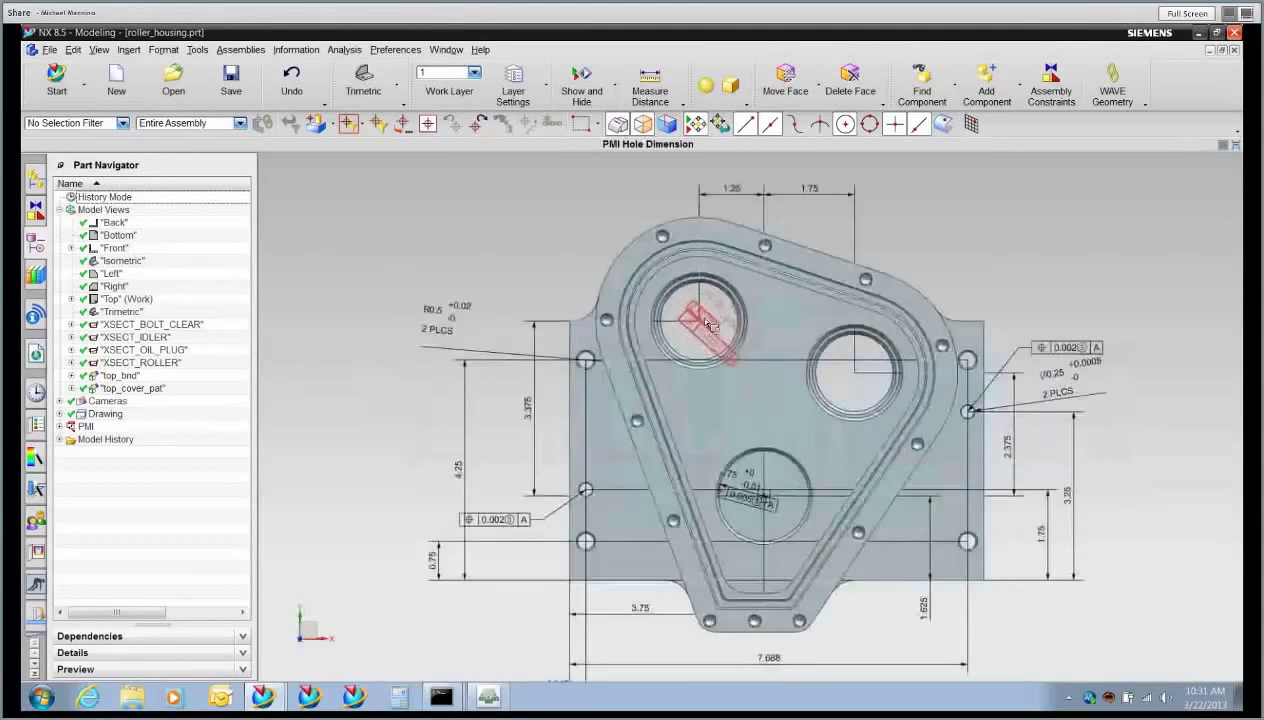
scroll(705, 322, "down", 5)
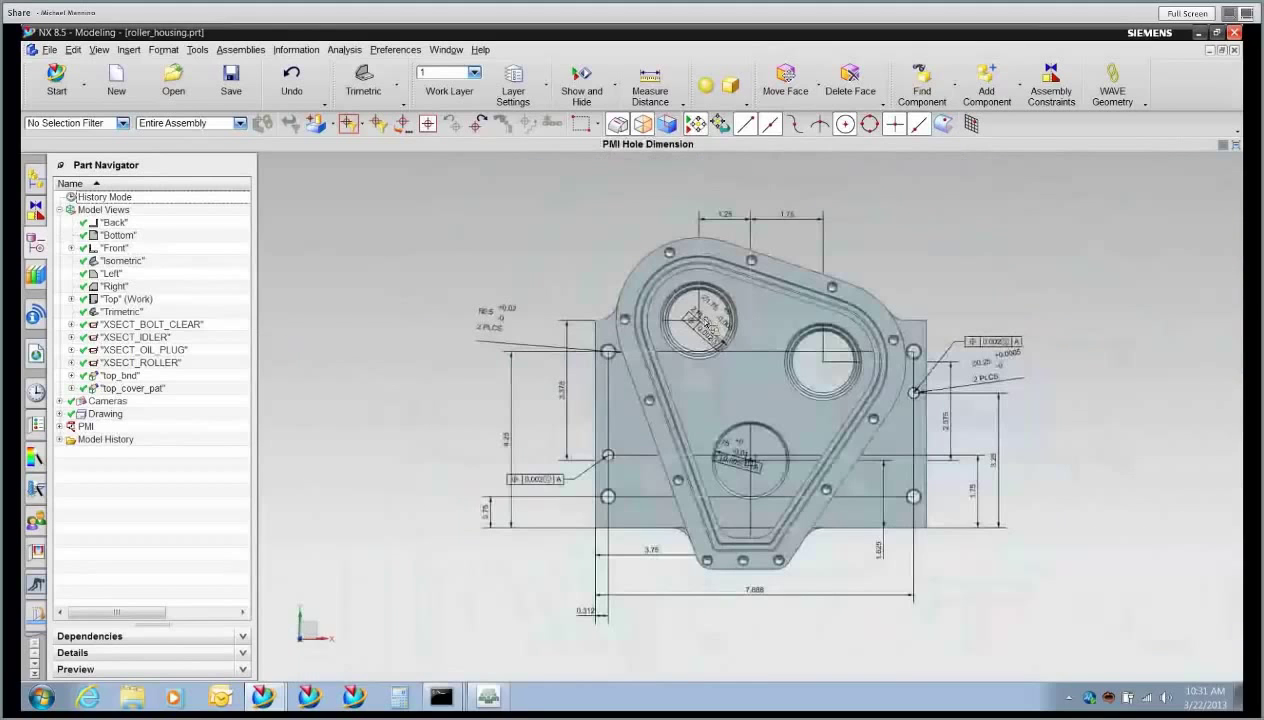
scroll(590, 326, "up", 4)
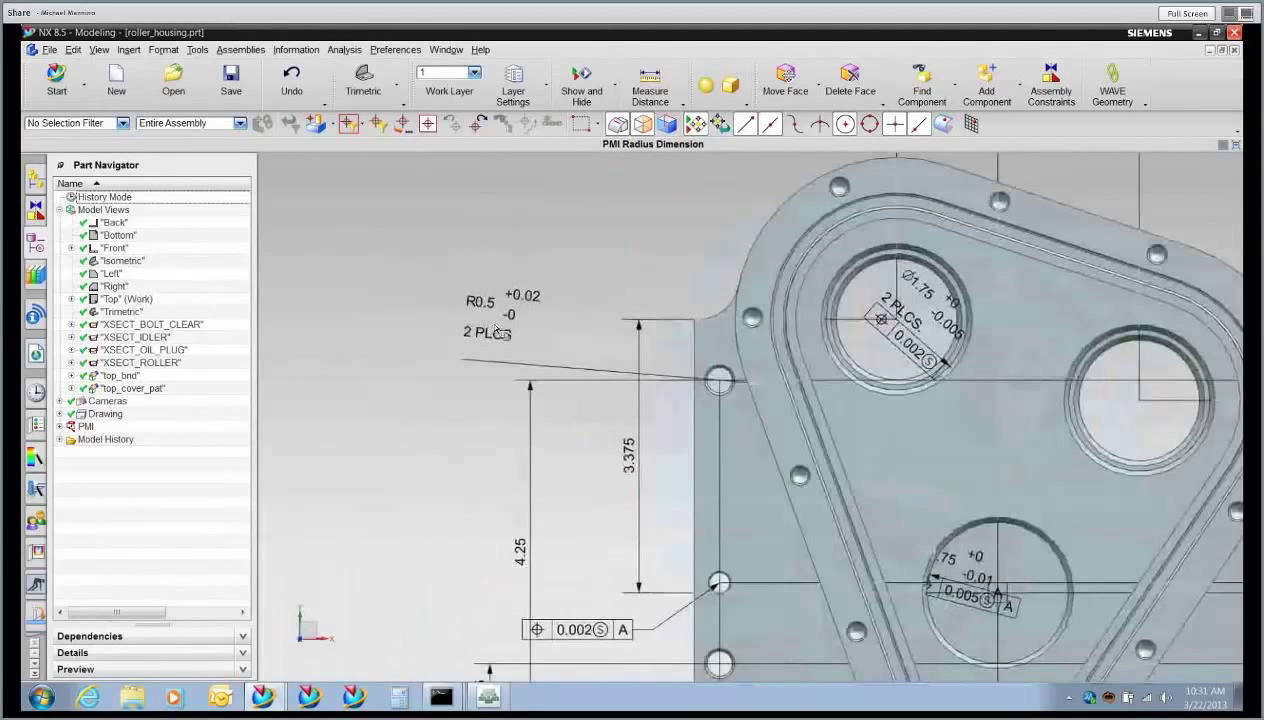
scroll(497, 330, "up", 2)
scroll(497, 330, "down", 6)
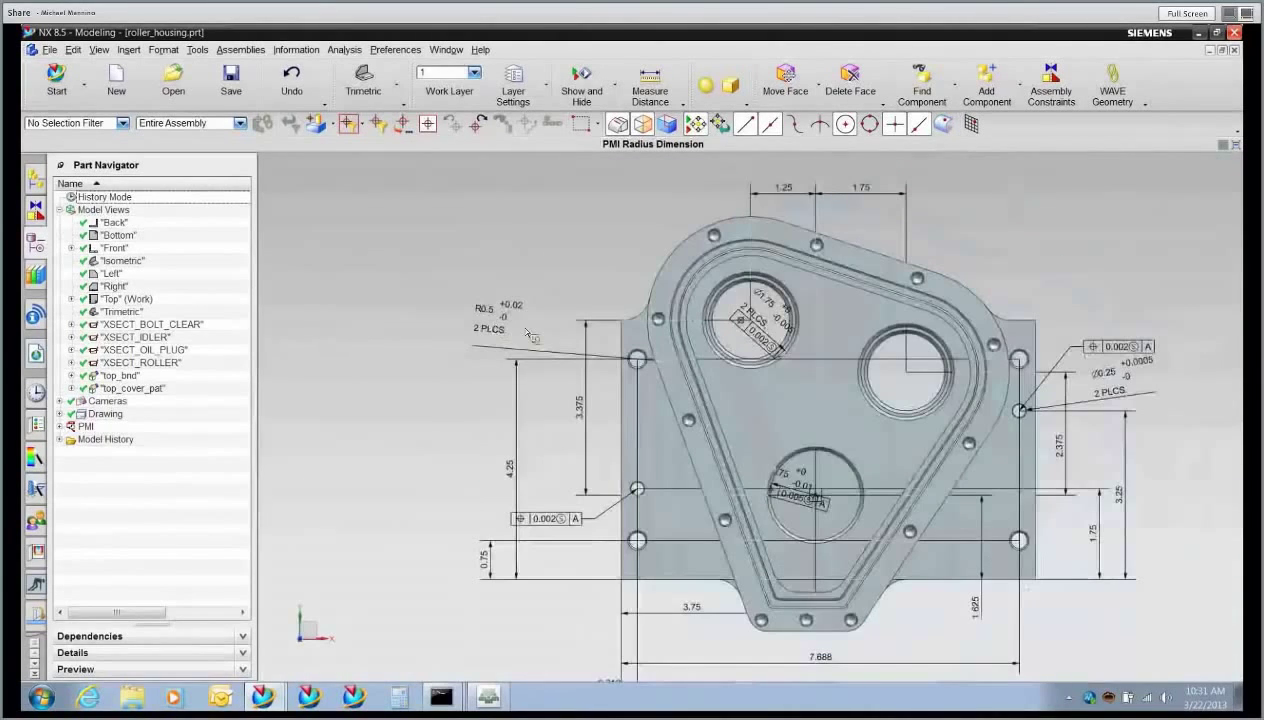
- Inspect the PMI dimensions in the XSECT_BOLT_CLEAR, XSECT_IDLER and XSECT_OIL_PLUG section views
double_click(148, 330)
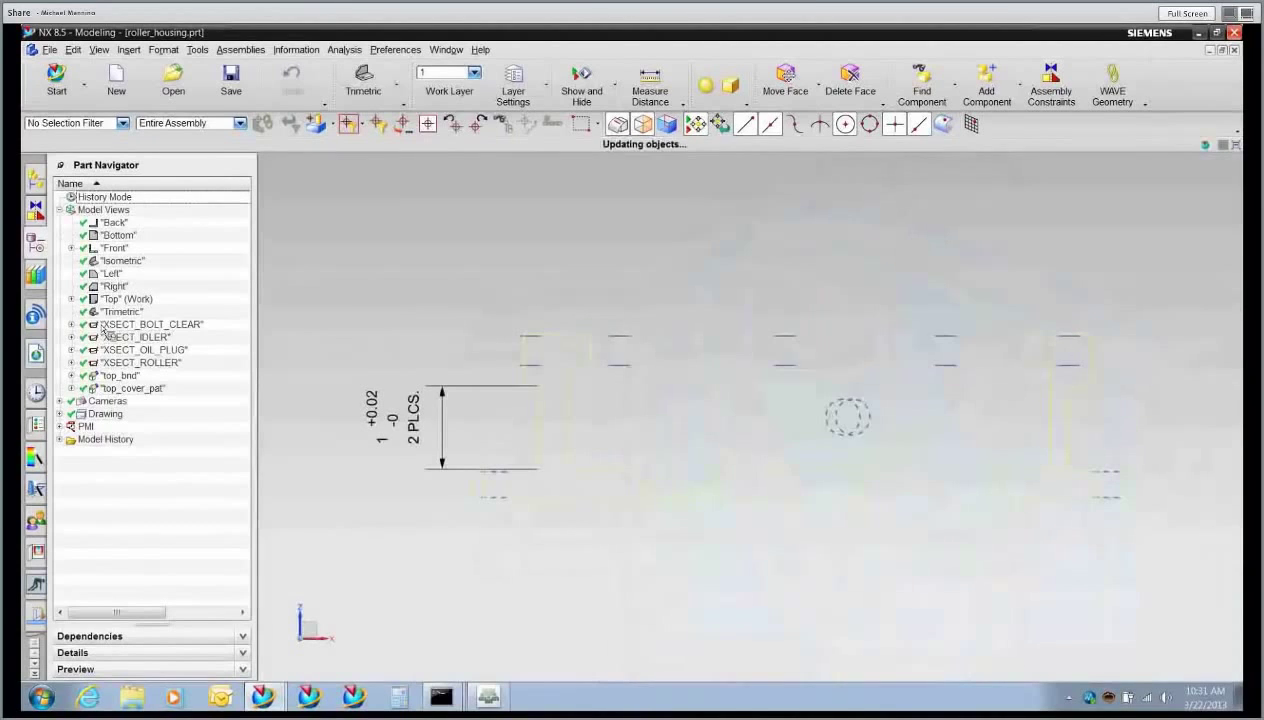
double_click(120, 340)
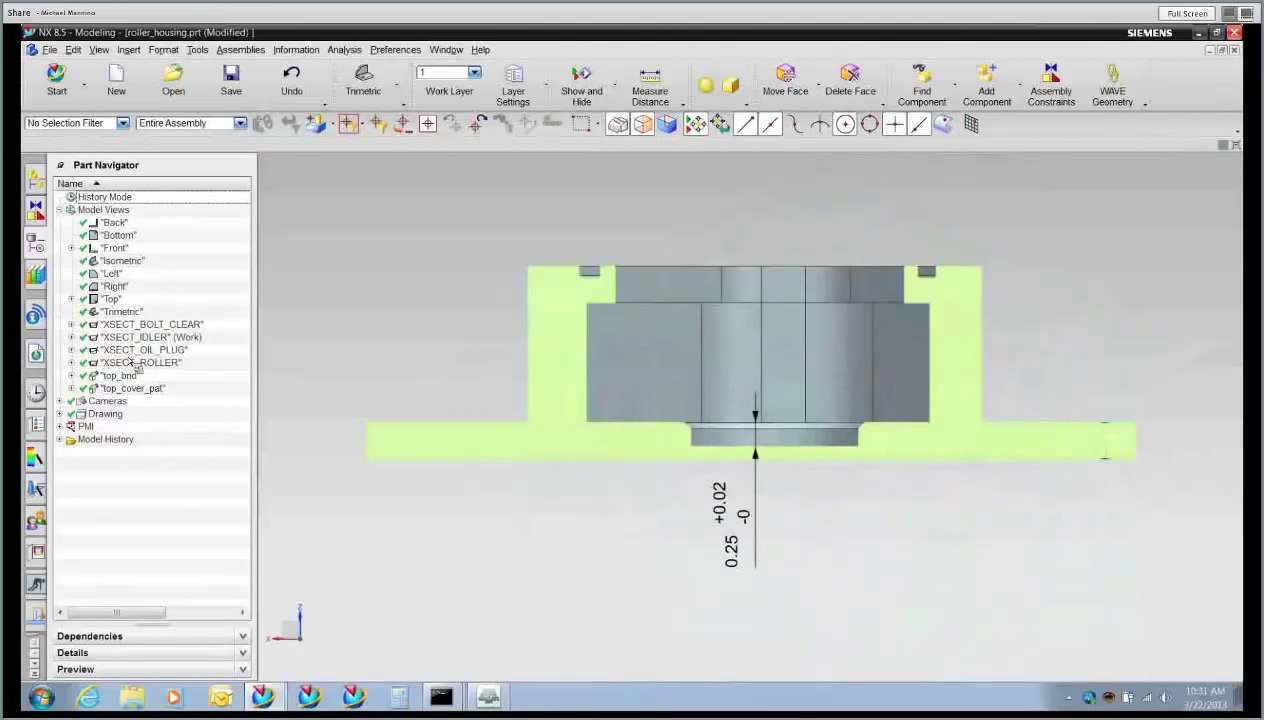
double_click(128, 358)
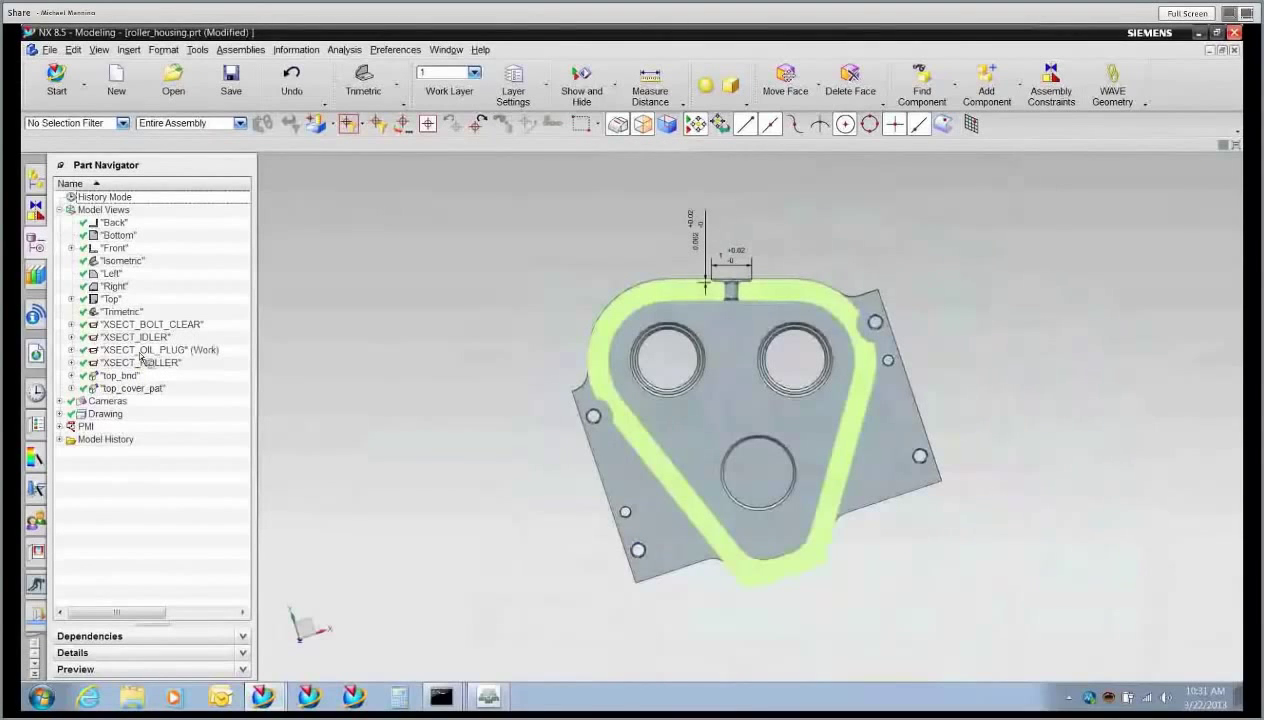
scroll(722, 212, "up", 3)
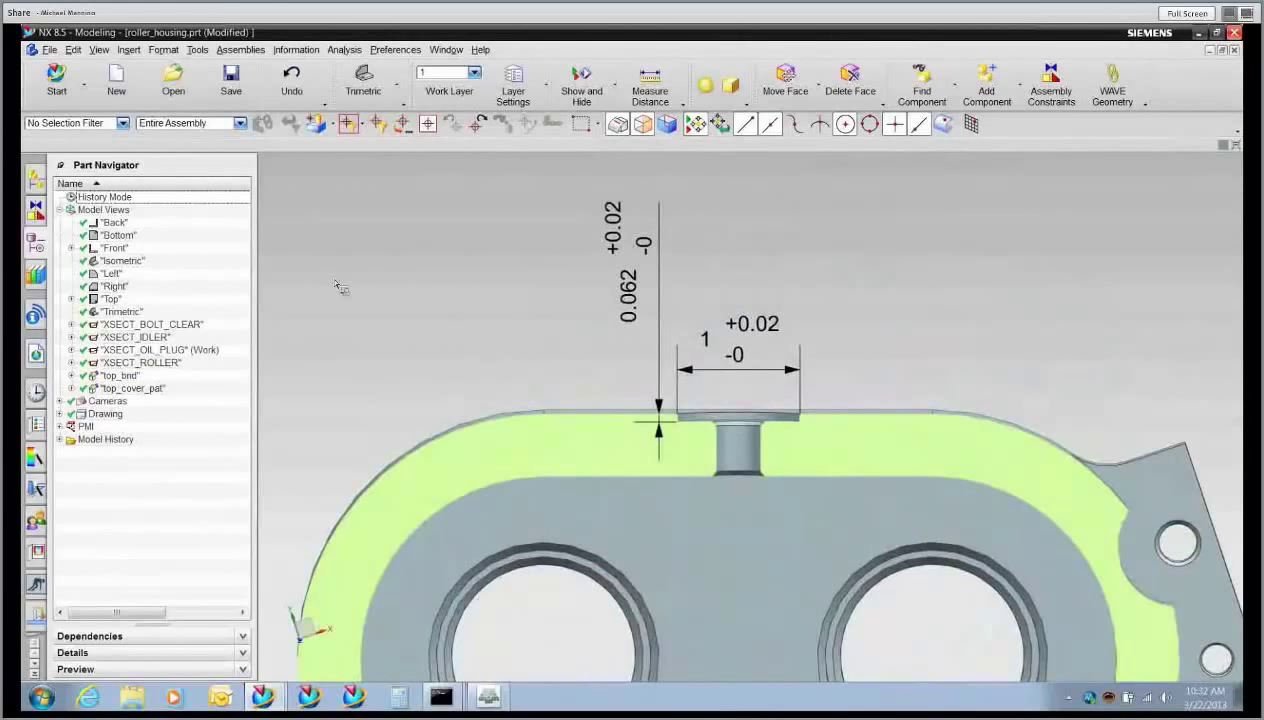
scroll(415, 295, "down", 2)
scroll(355, 284, "down", 2)
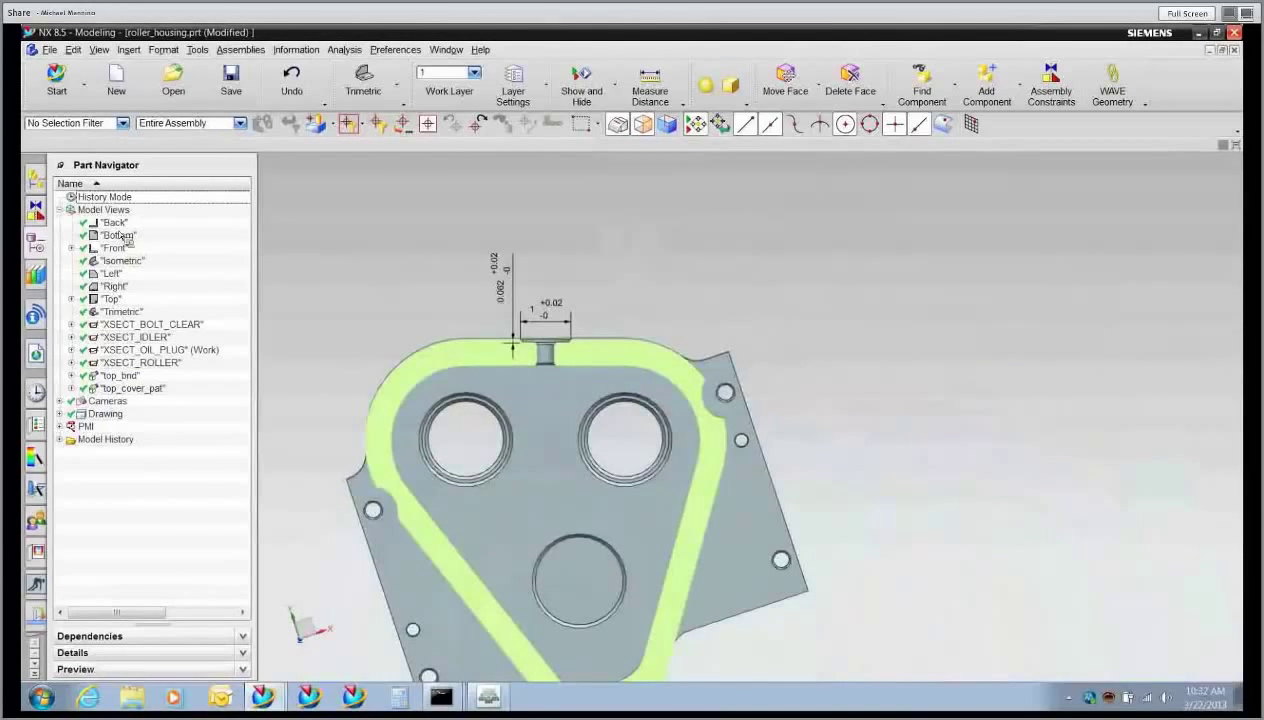
- Restore the Isometric view and exit the roller_housing session without saving
double_click(122, 261)
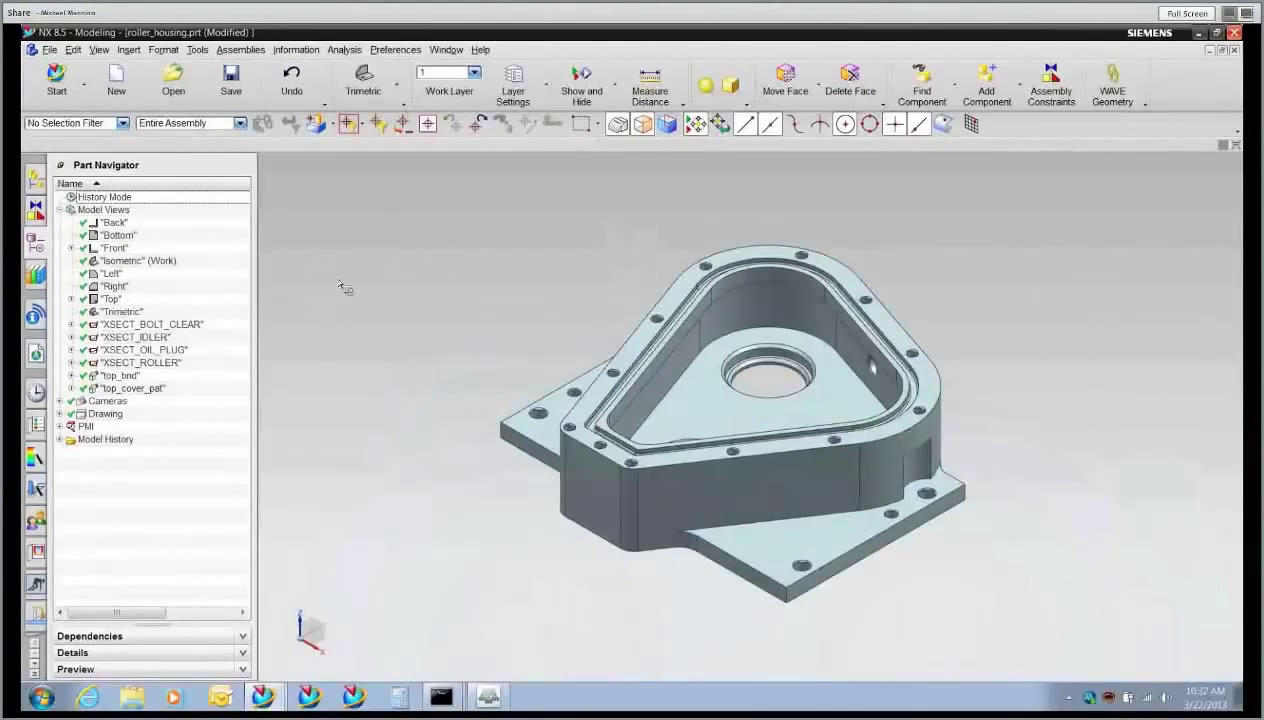
key("alt+F4")
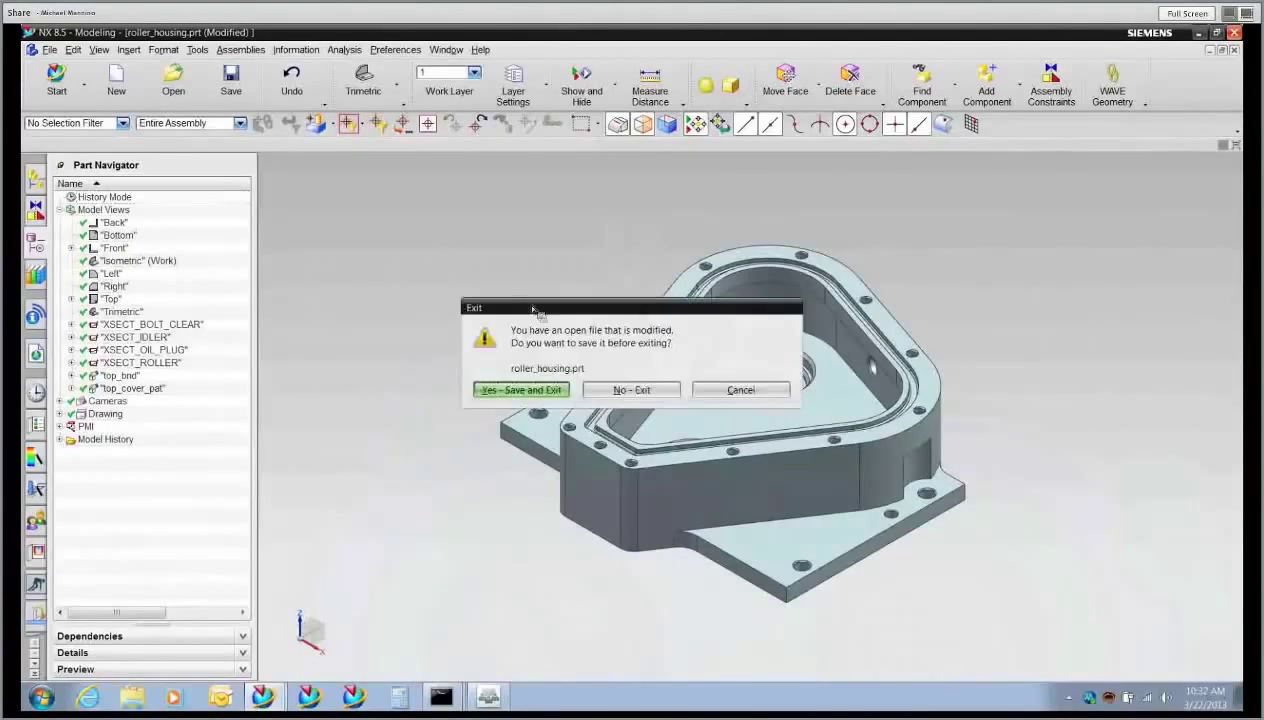
left_click(622, 391)
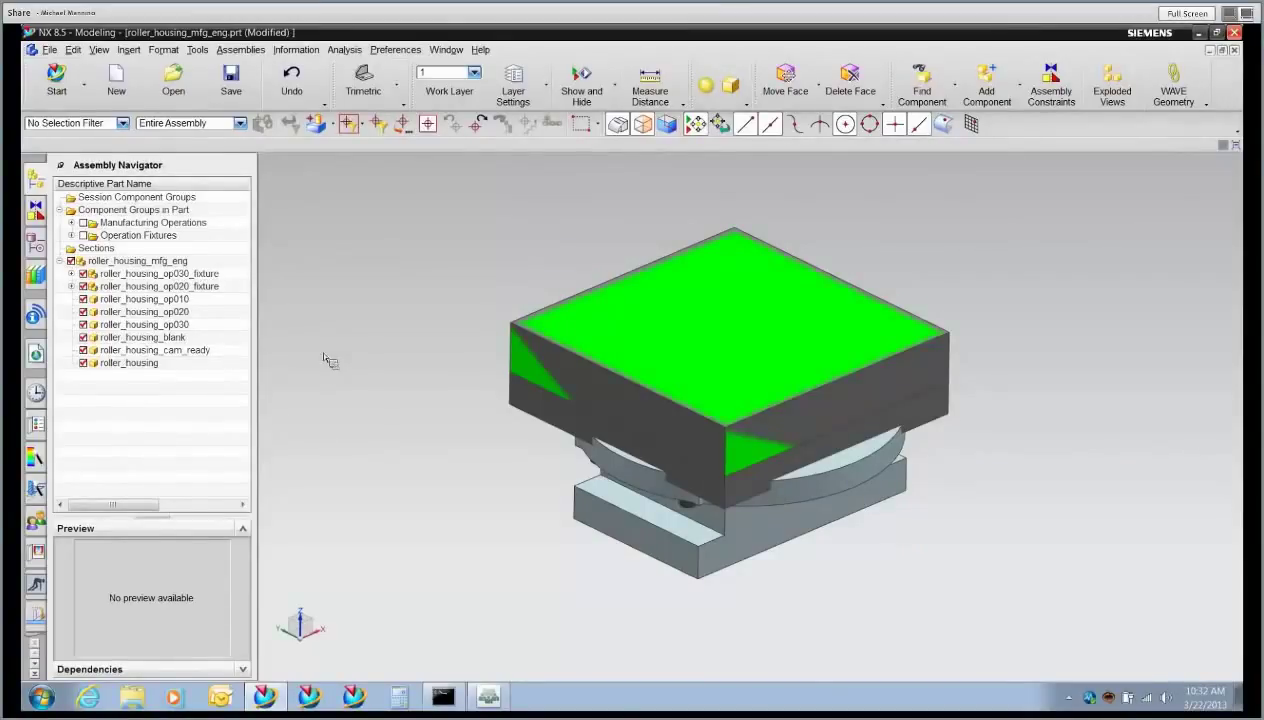
- Display the roller_housing_mfg_eng assembly in Explosion 1 and fit all components in the view
left_click(1112, 88)
left_click(501, 371)
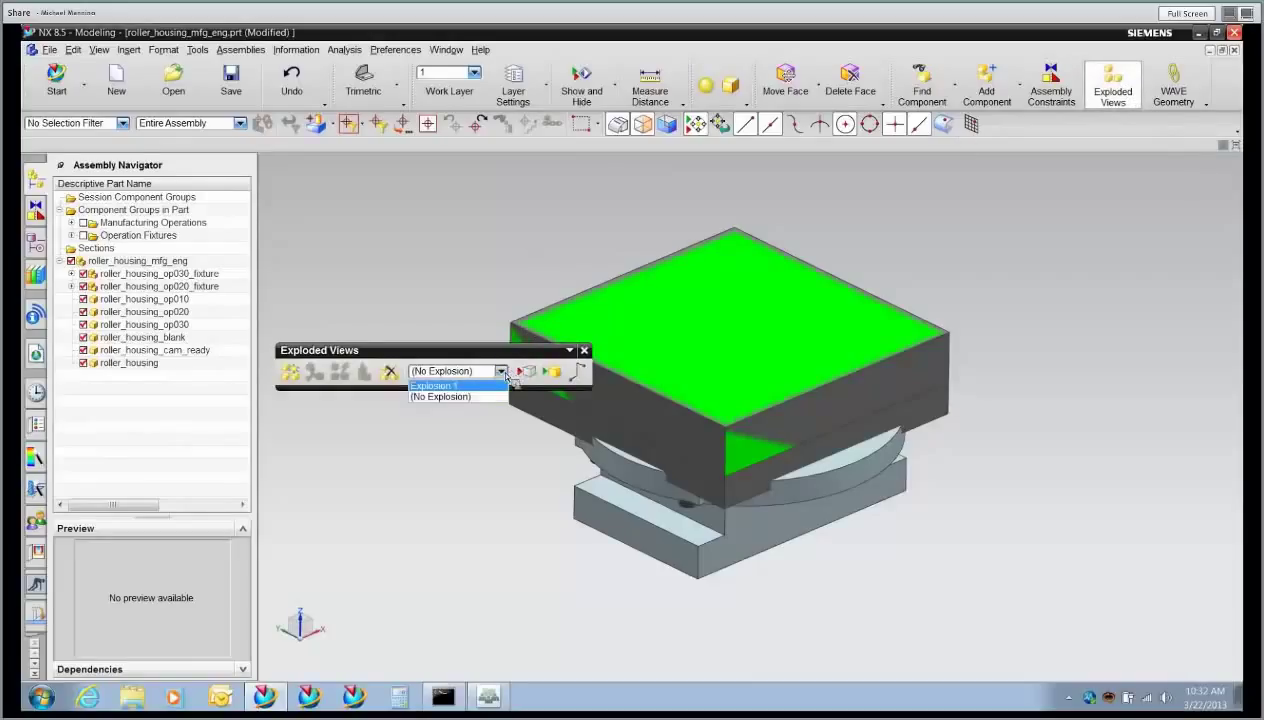
left_click(445, 386)
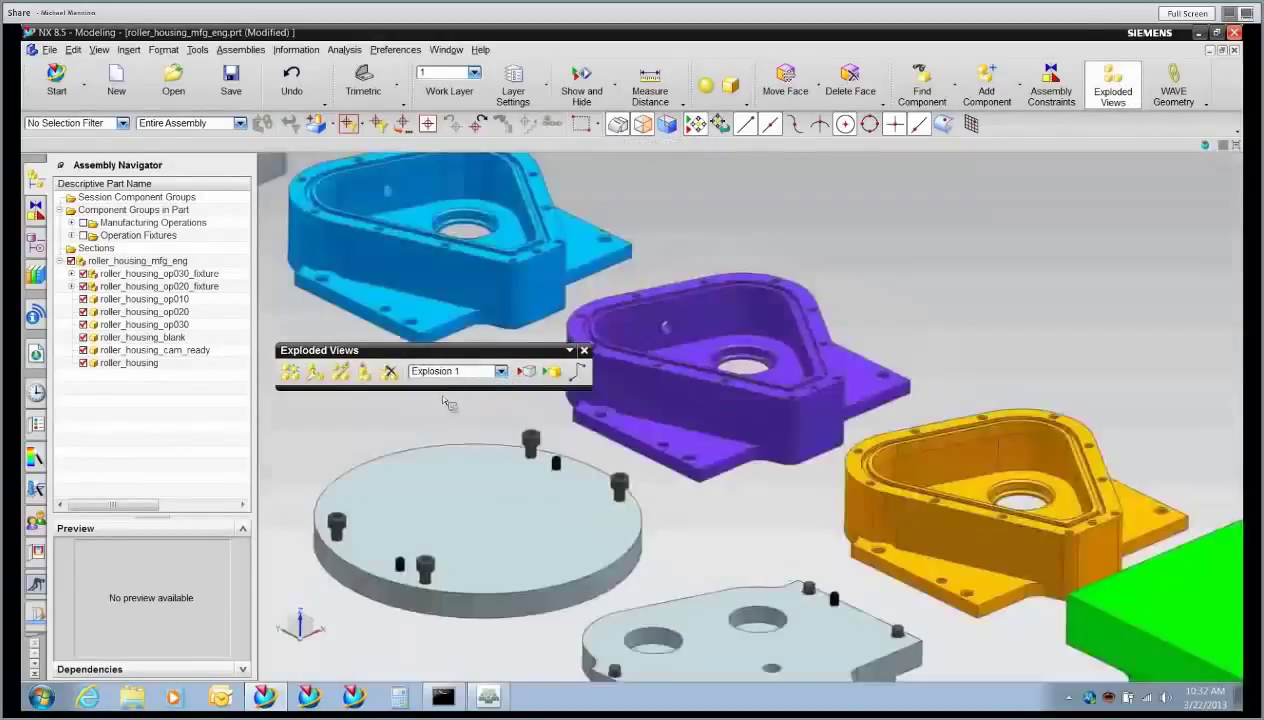
left_click(584, 350)
key("ctrl+f")
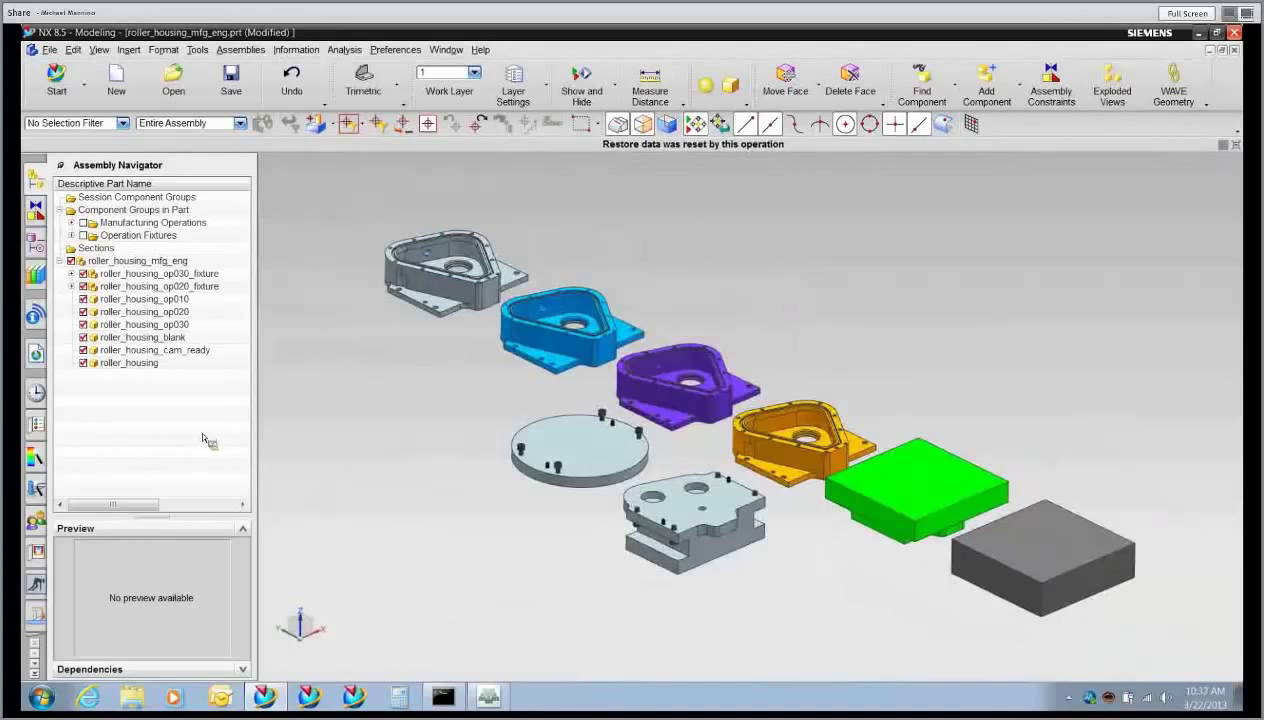
- Highlight the roller_housing and roller_housing_cam_ready components one after the other to identify them in the exploded assembly
left_click(138, 366)
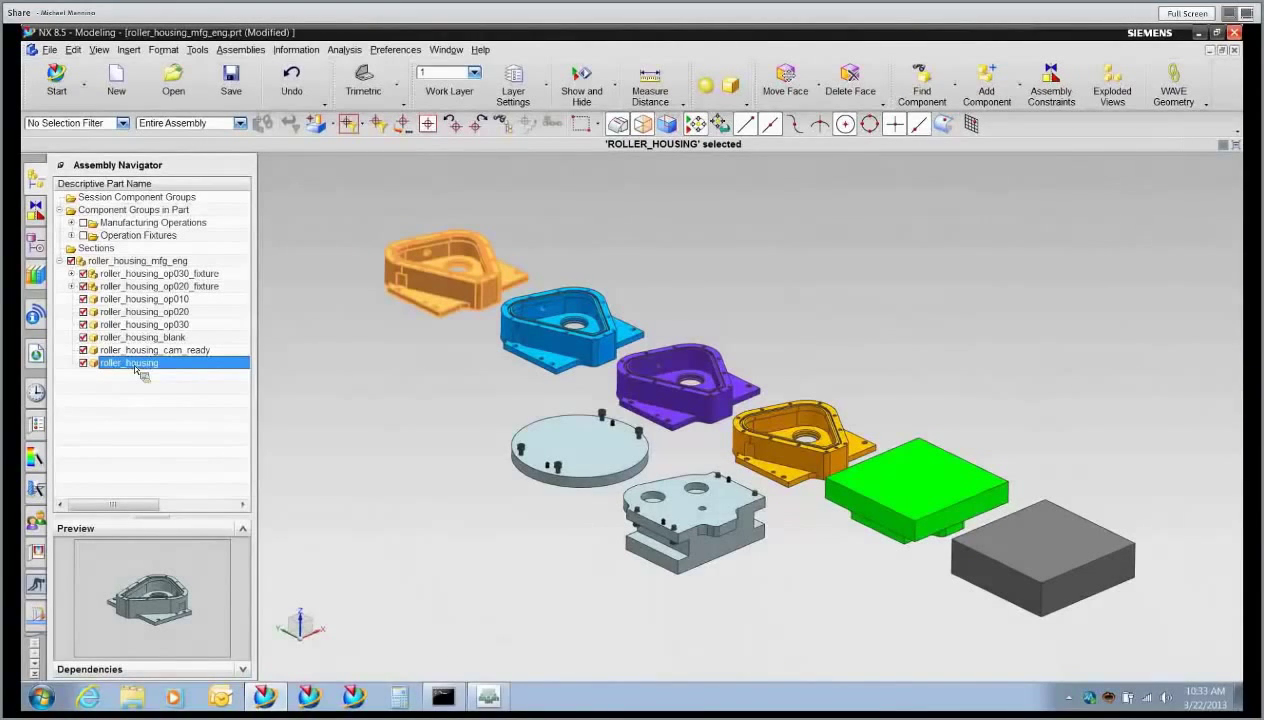
left_click(204, 350)
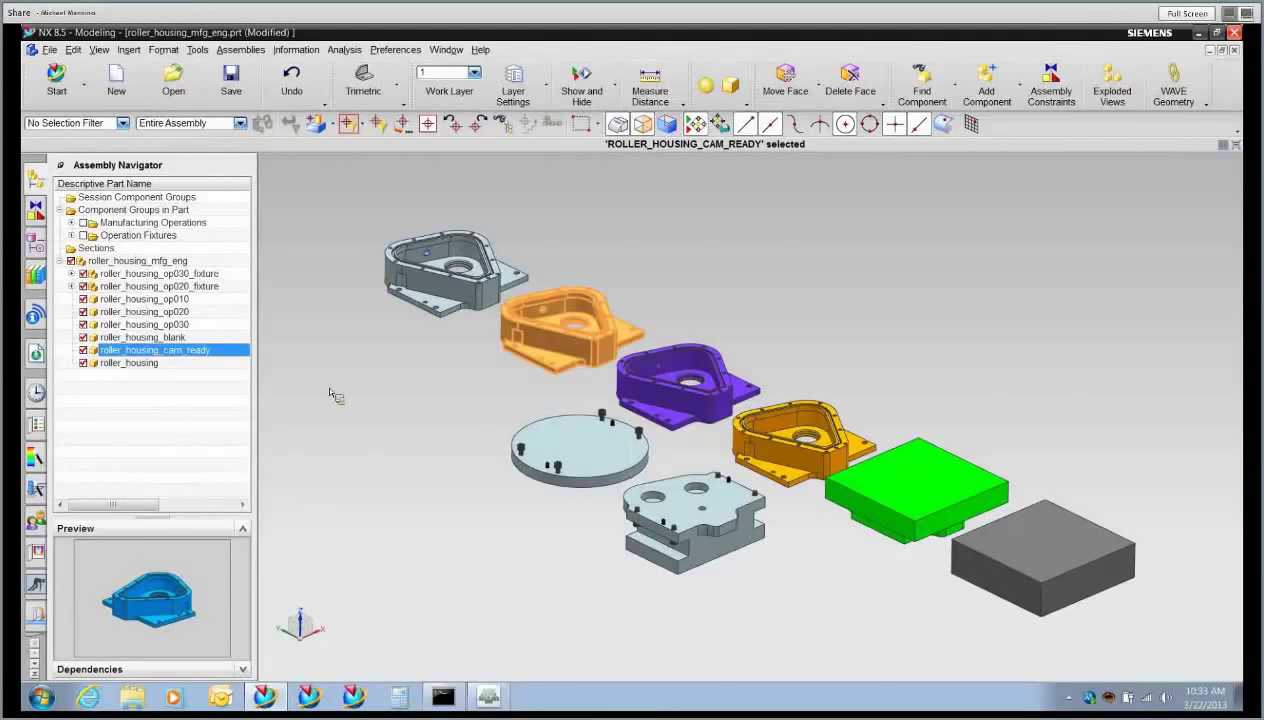
left_click(1175, 92)
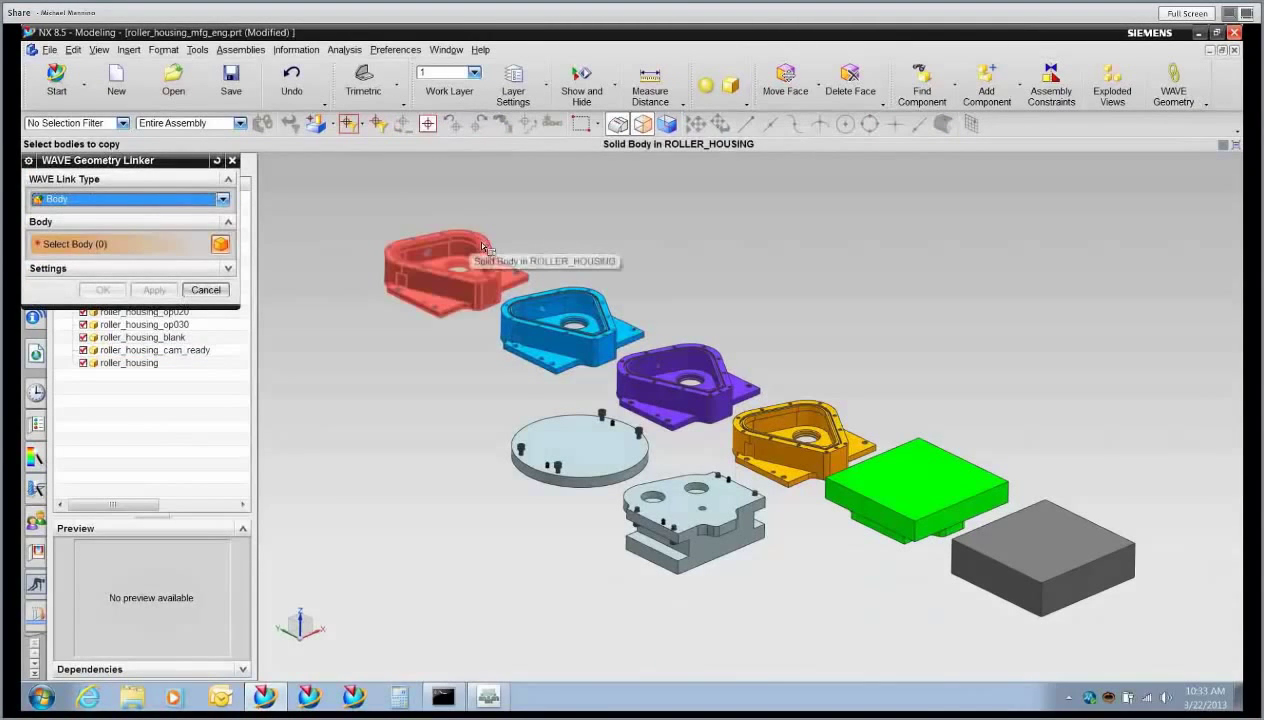
left_click(603, 320)
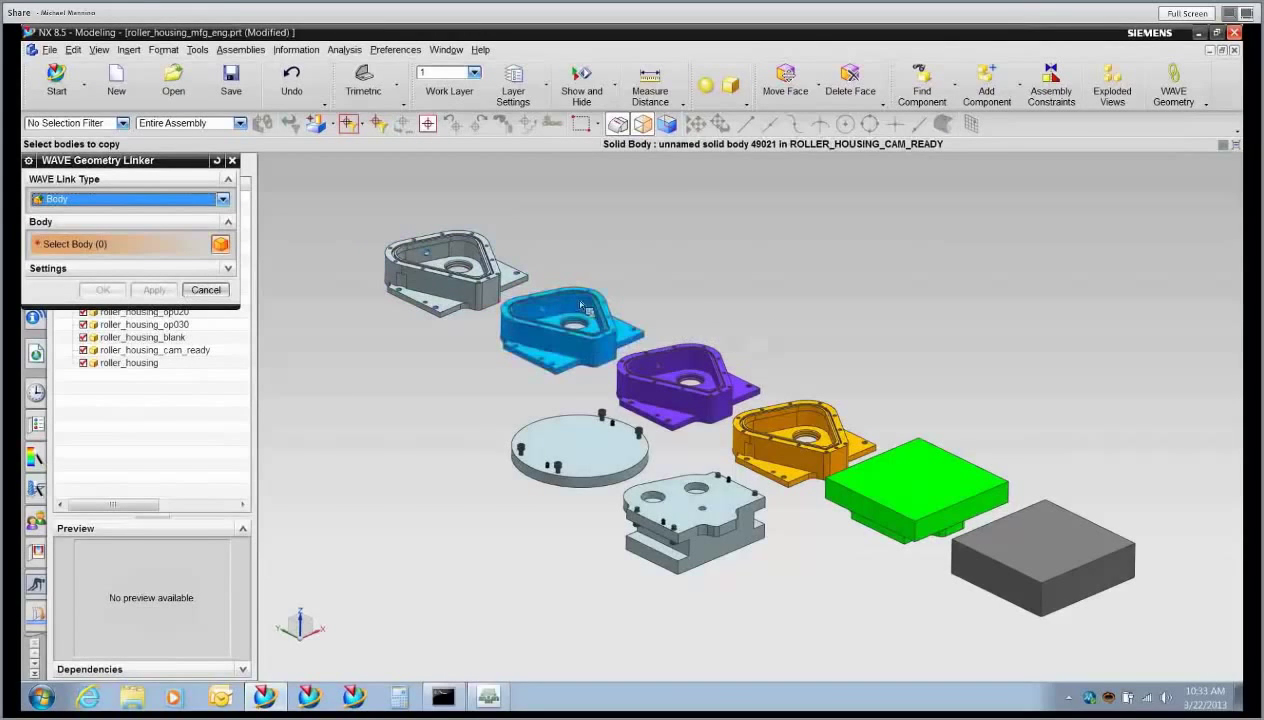
left_click(206, 289)
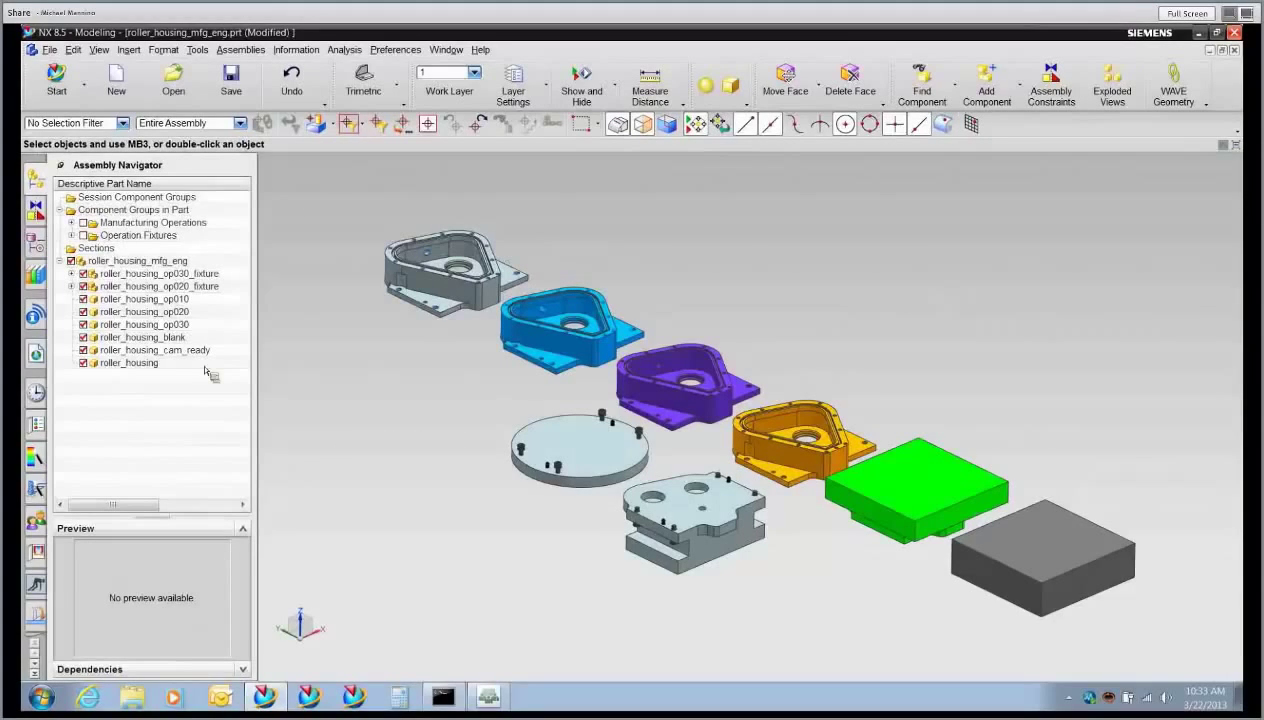
- Make roller_housing_cam_ready the displayed part and open its drawing sheet in the Drafting application
right_click(155, 351)
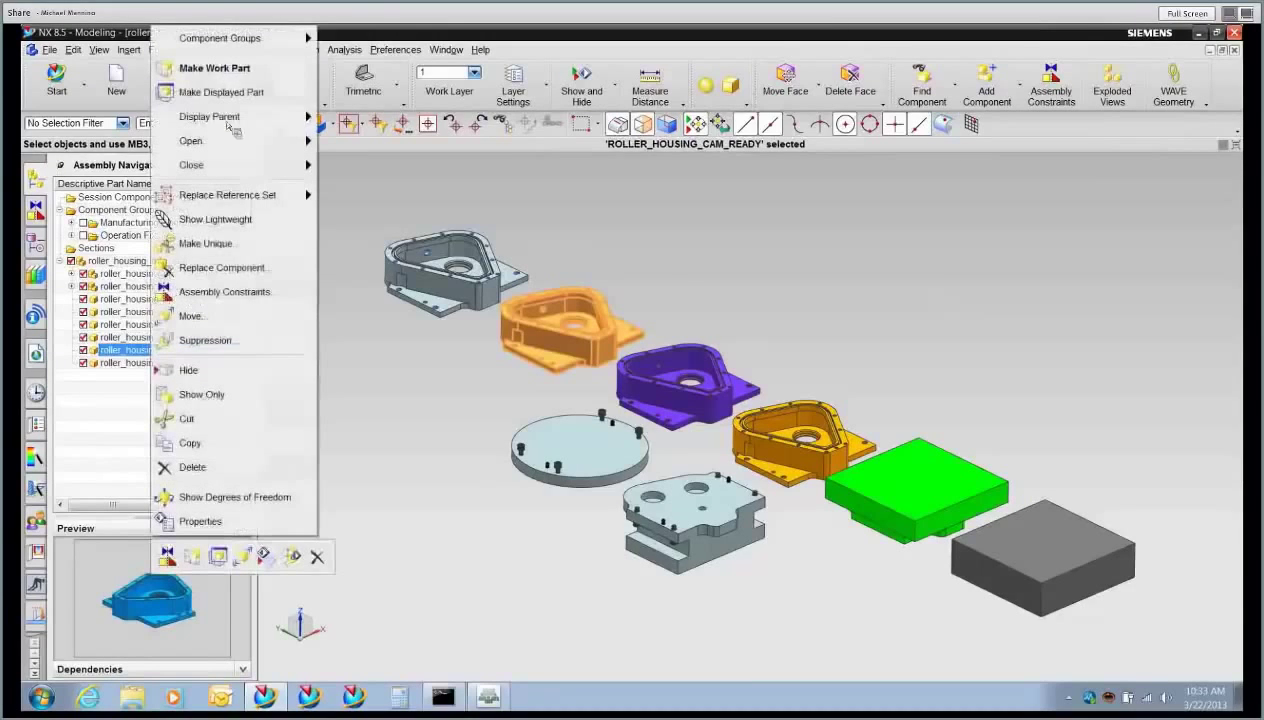
left_click(235, 92)
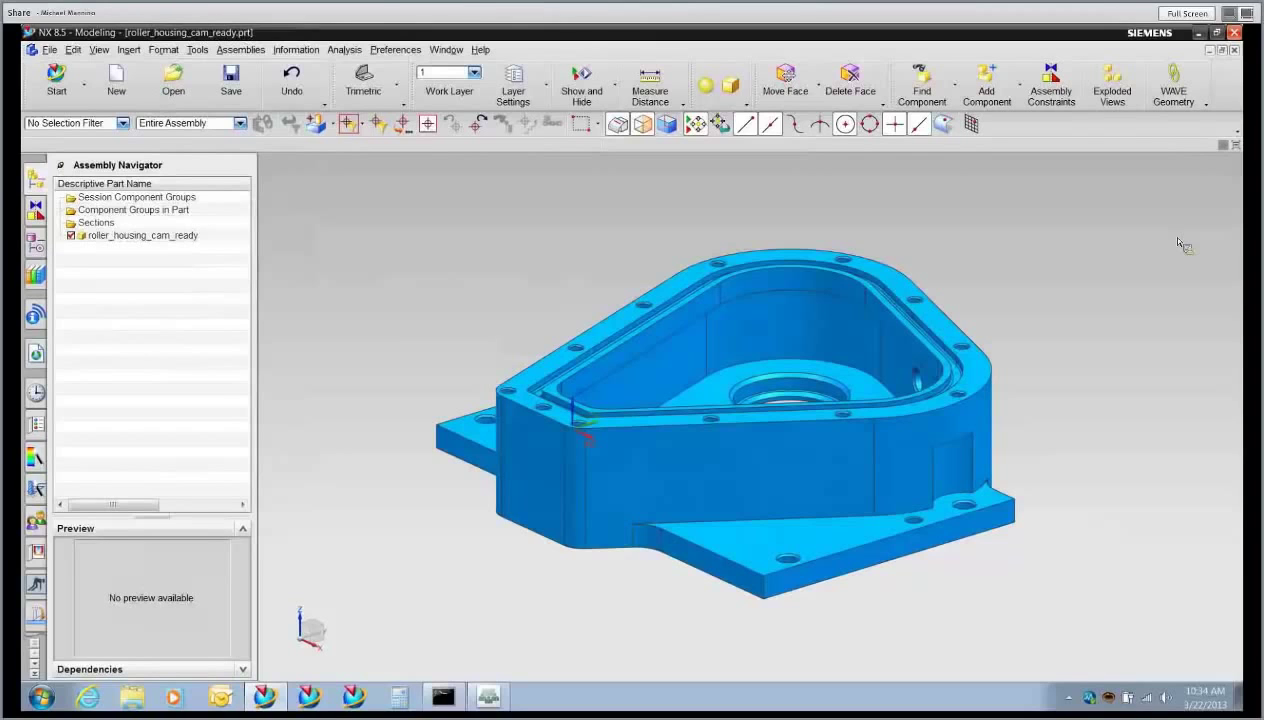
key("ctrl+shift+d")
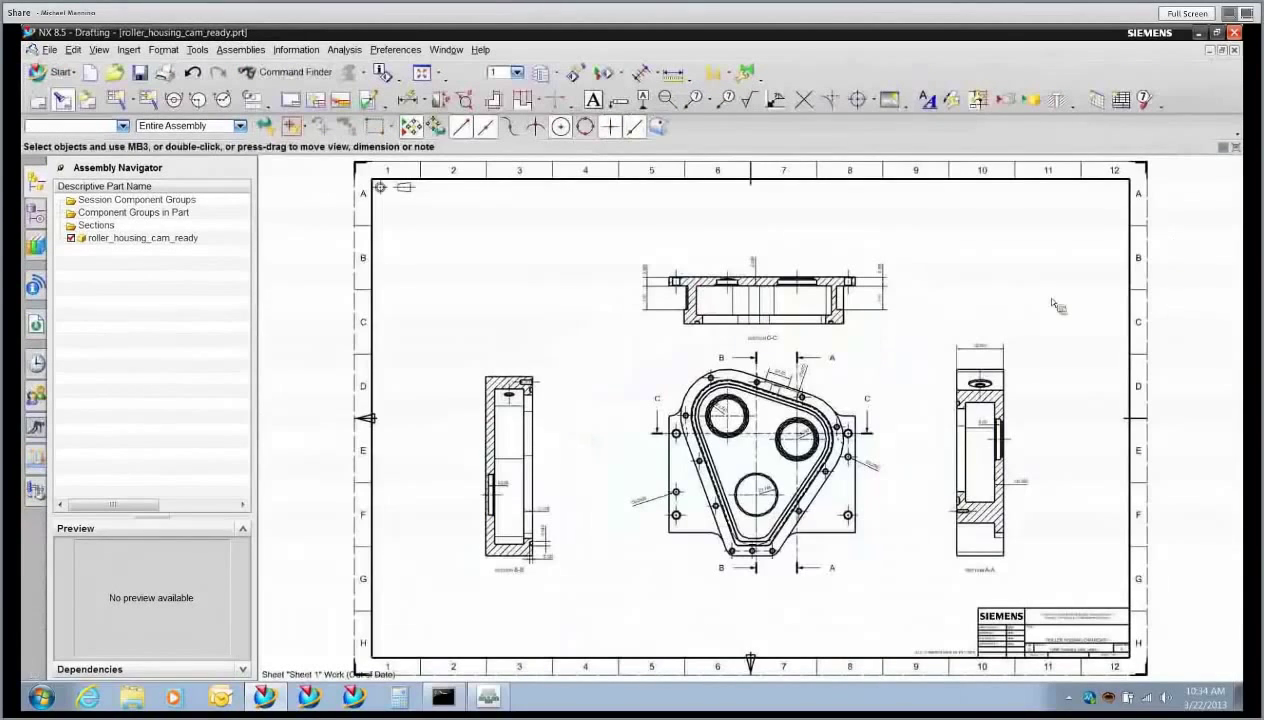
- Examine the dimensions on the drawing's main view and its section views A-A, B-B and C-C
scroll(742, 418, "up", 5)
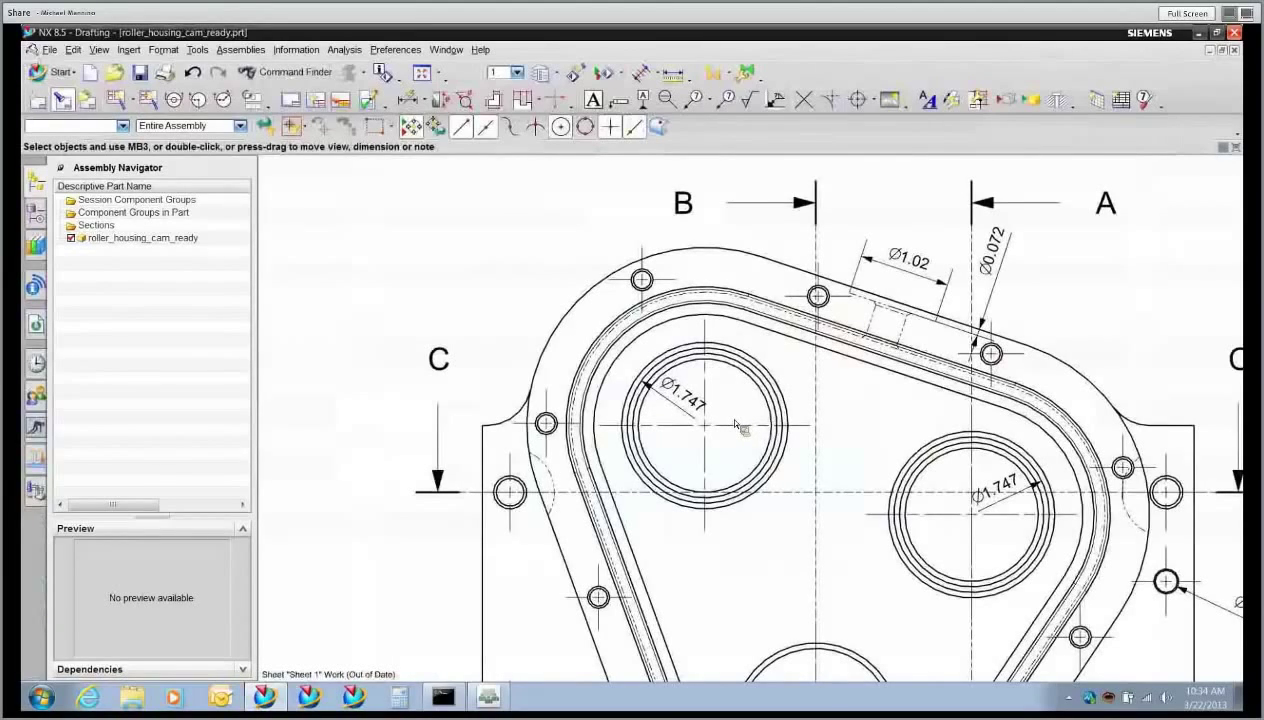
scroll(734, 422, "down", 5)
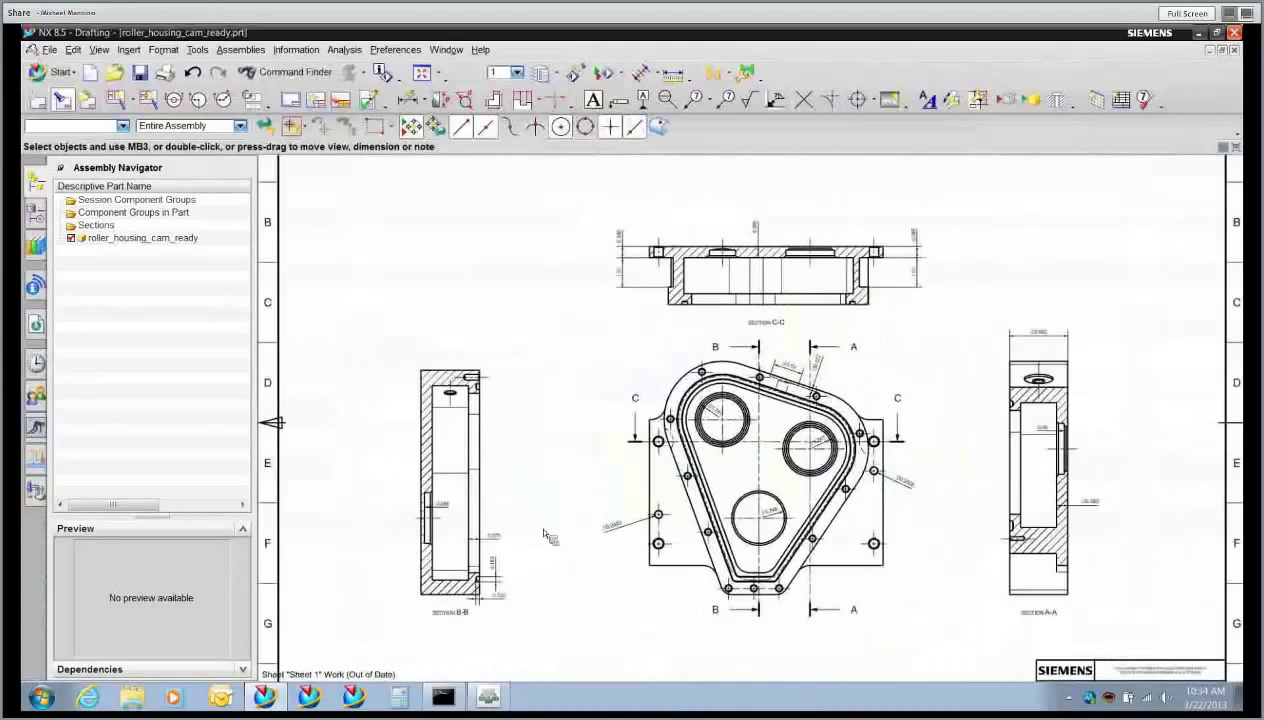
scroll(545, 534, "up", 4)
scroll(545, 534, "down", 3)
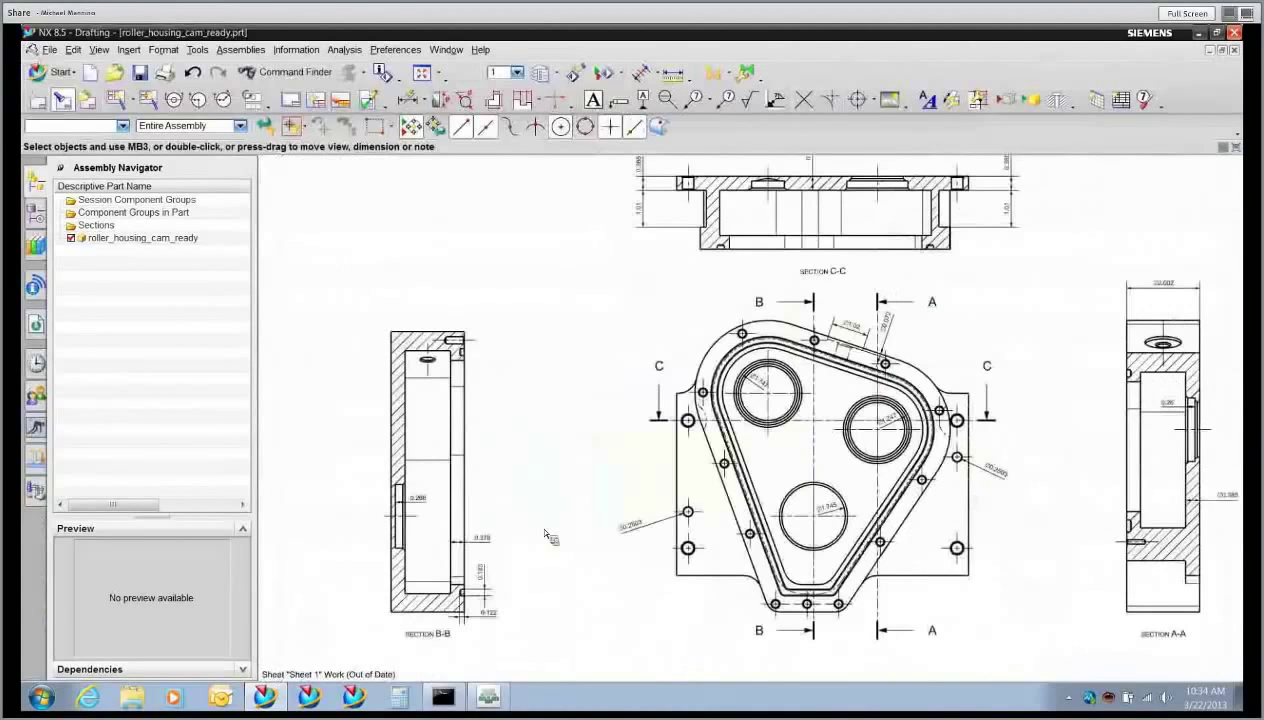
scroll(545, 534, "down", 2)
key("ctrl+f")
scroll(517, 306, "up", 1)
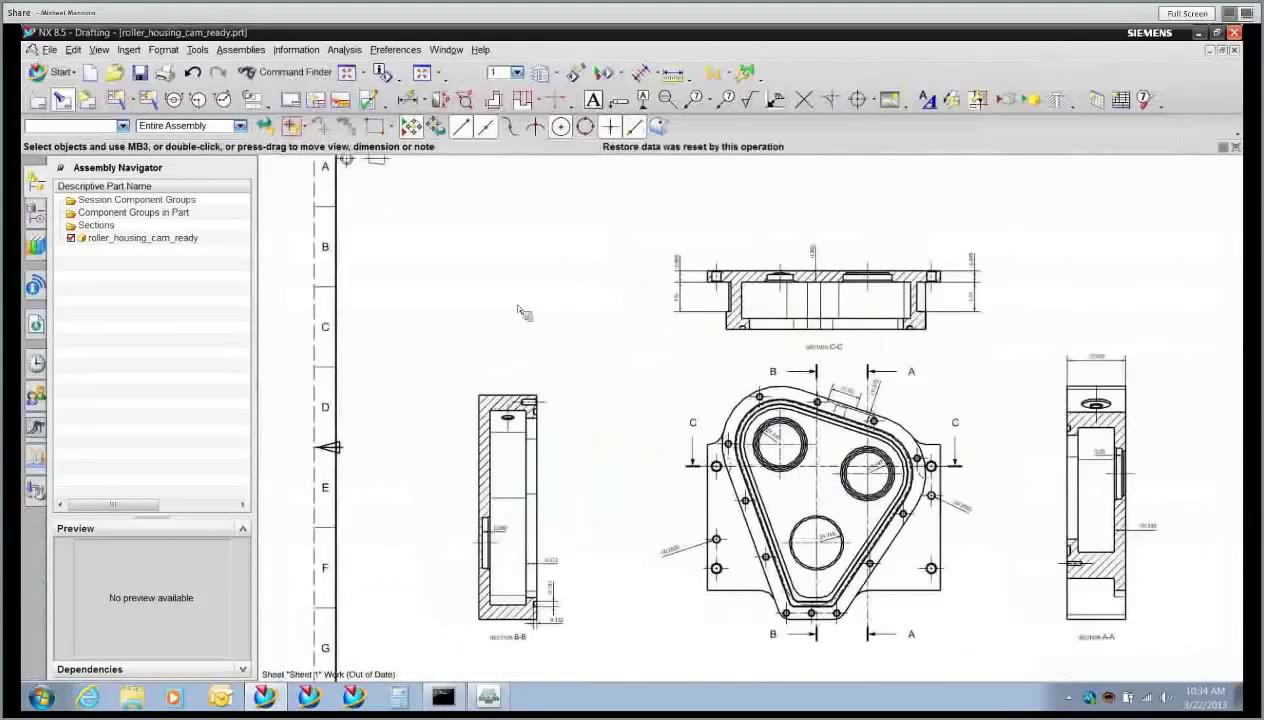
scroll(517, 306, "down", 1)
- Return to Modeling, display the parent assembly roller_housing_mfg_eng and make it the work part
key("ctrl+m")
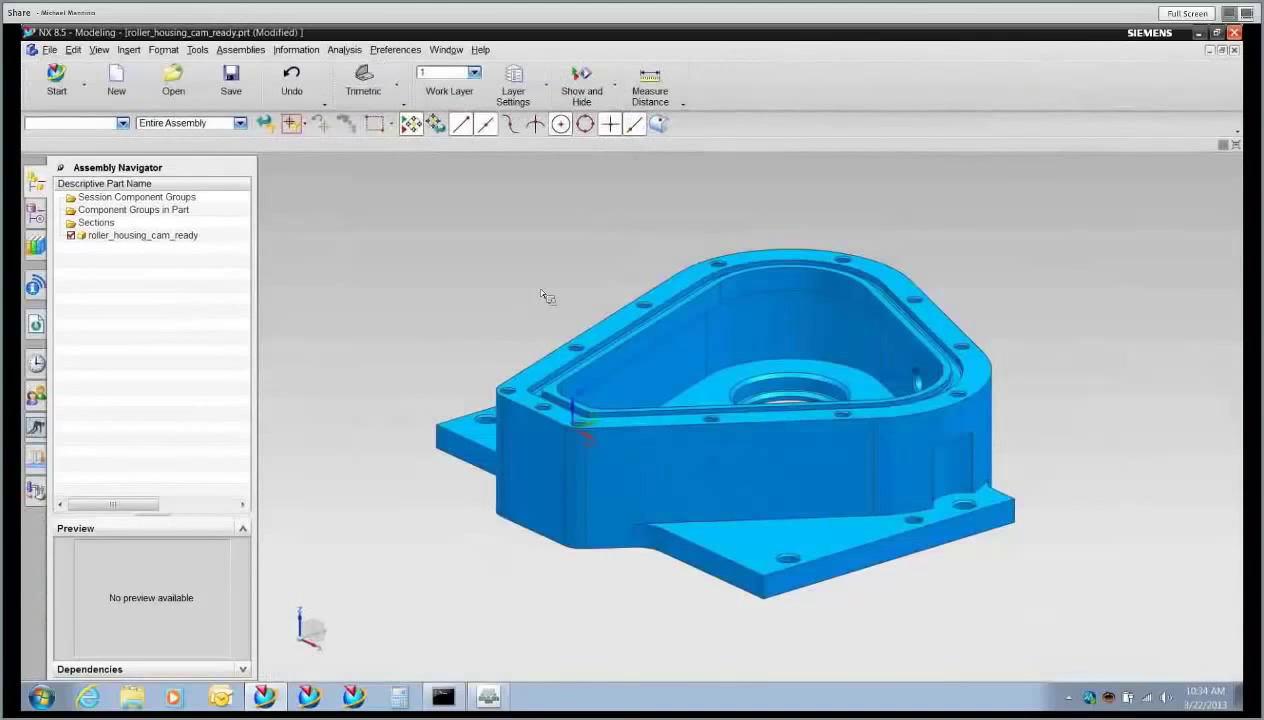
right_click(195, 240)
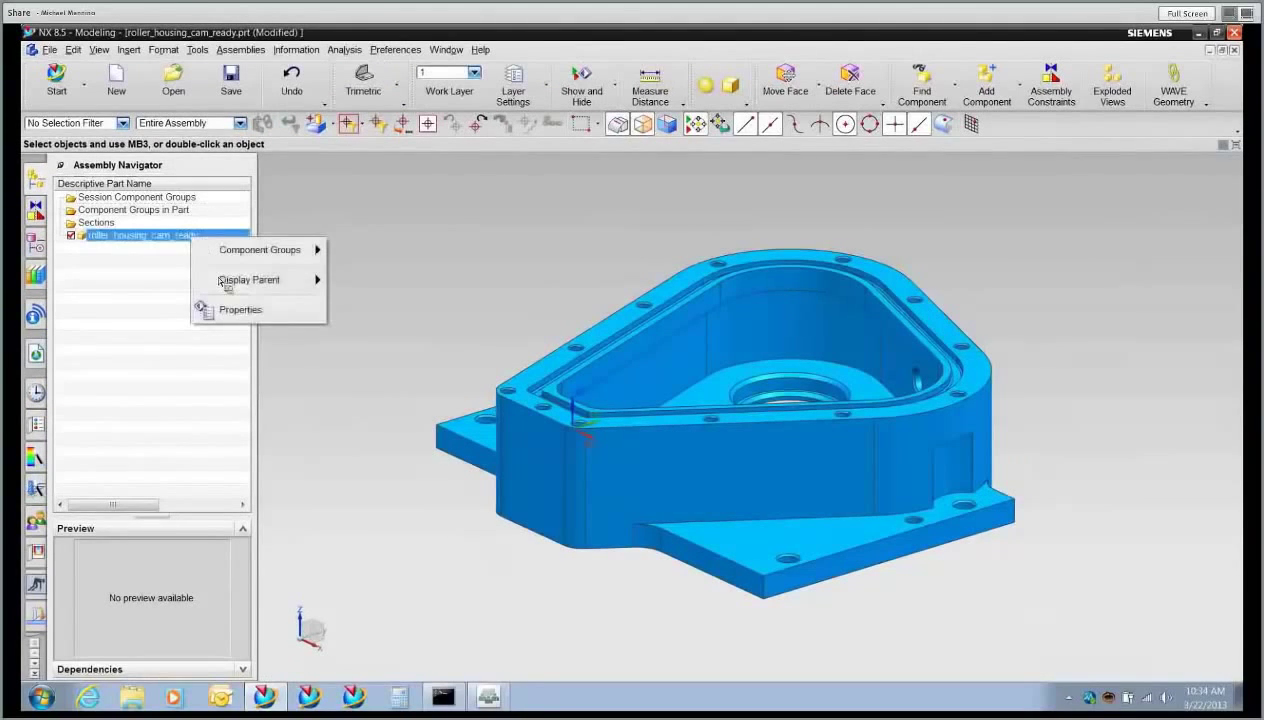
mouse_move(300, 280)
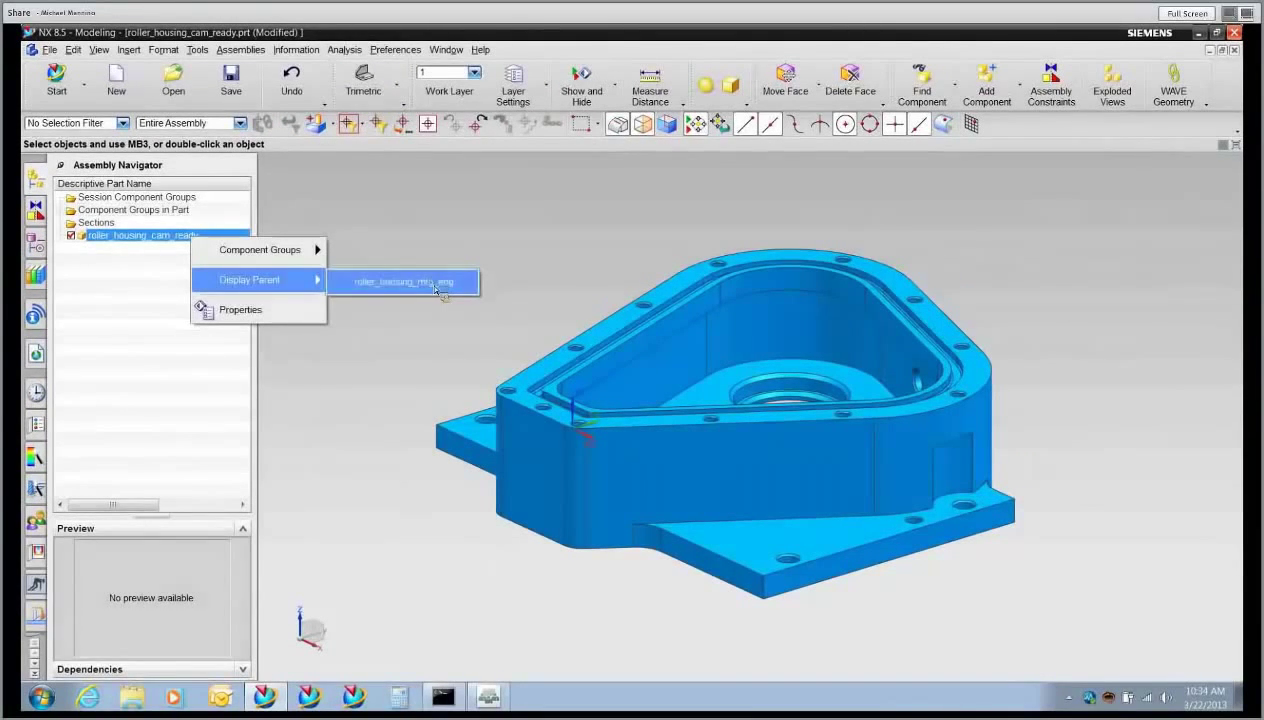
left_click(425, 284)
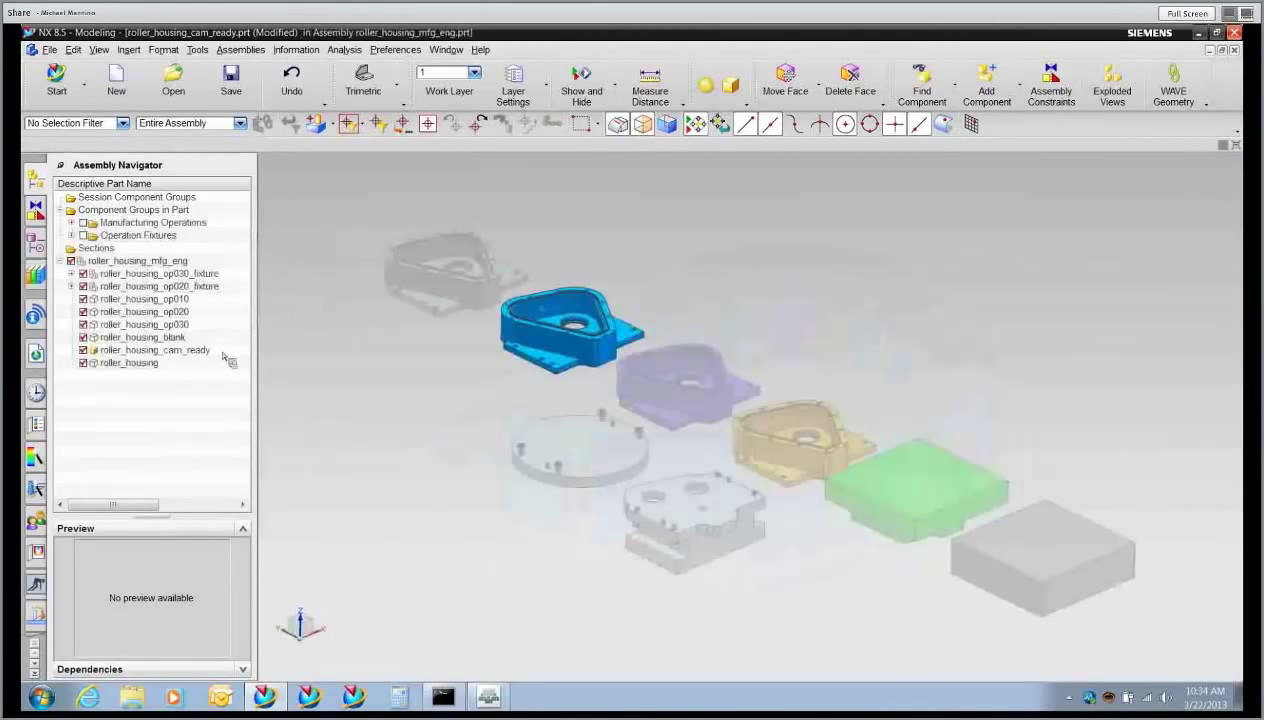
left_click(175, 262)
double_click(175, 262)
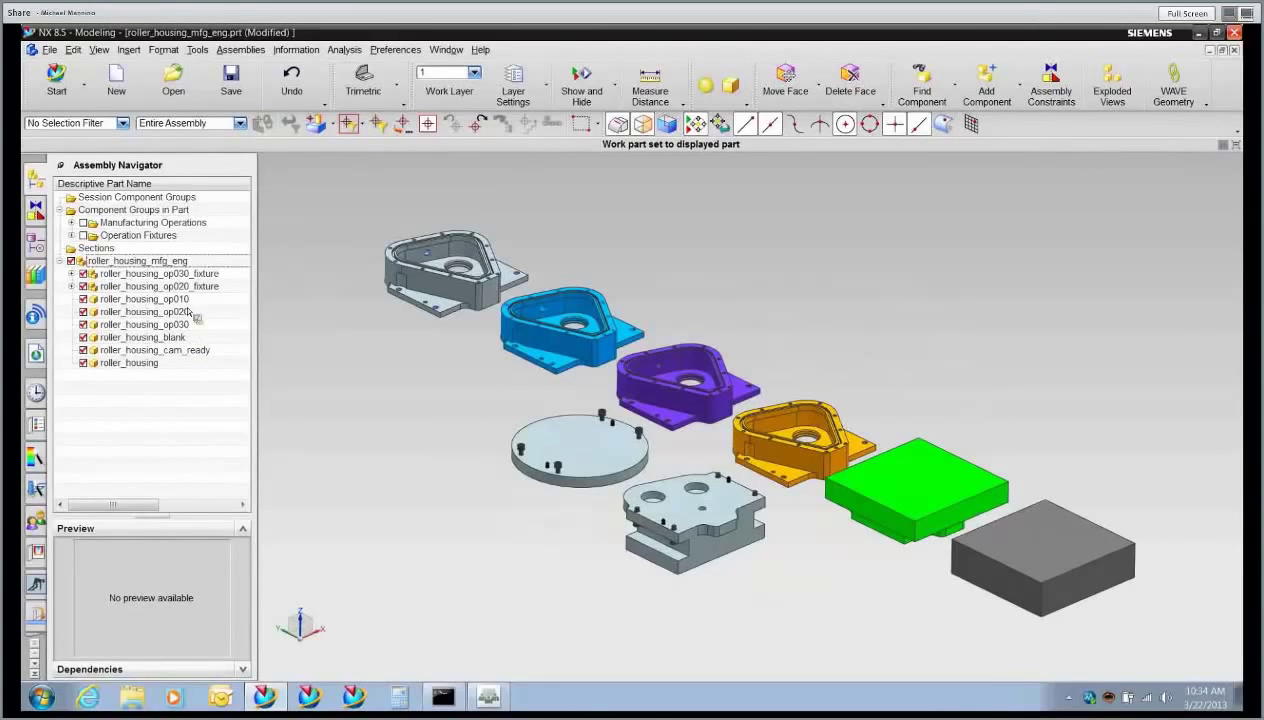
- Highlight the roller_housing_op030, roller_housing_cam_ready and roller_housing_op020 components in turn to compare them in the exploded assembly
left_click(183, 325)
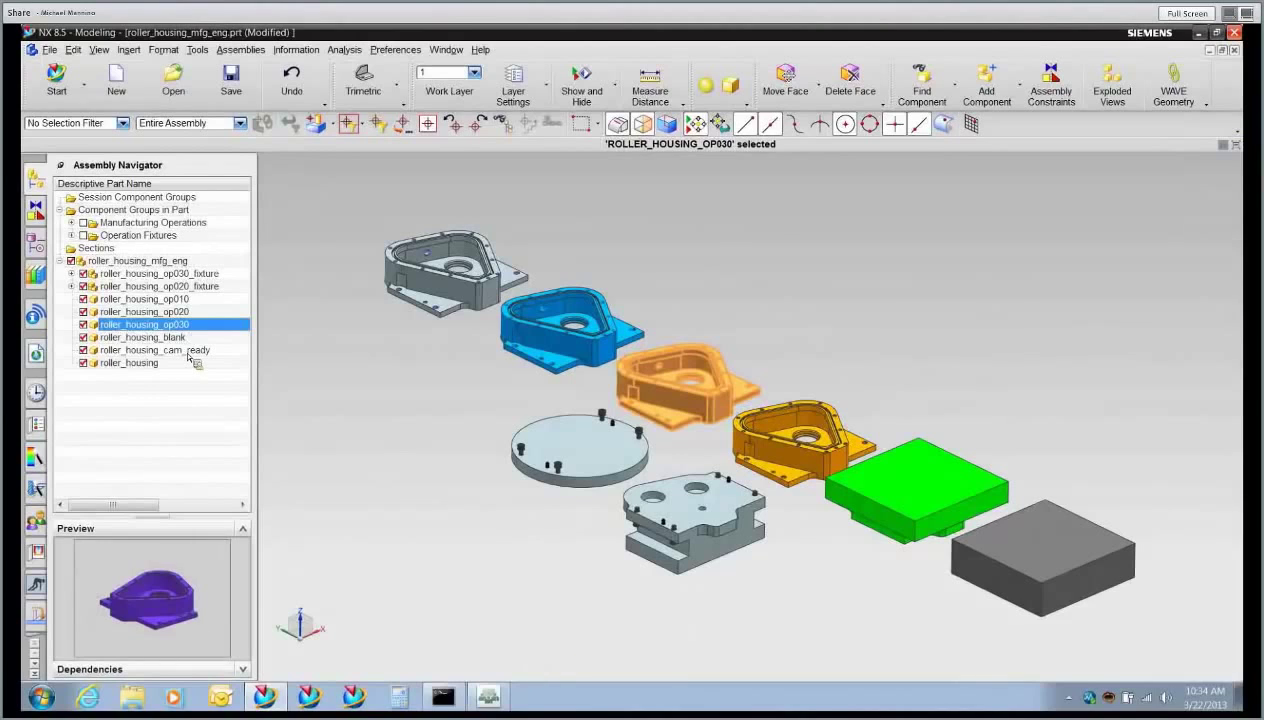
left_click(189, 352)
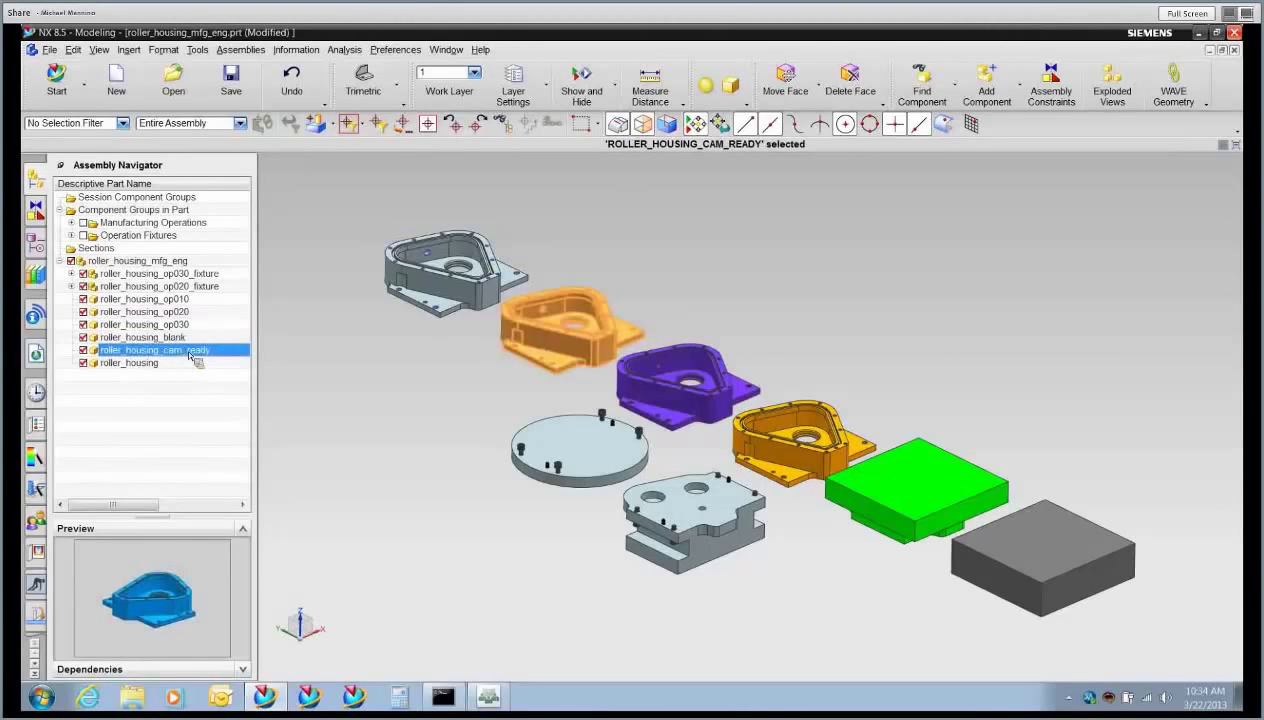
left_click(196, 327)
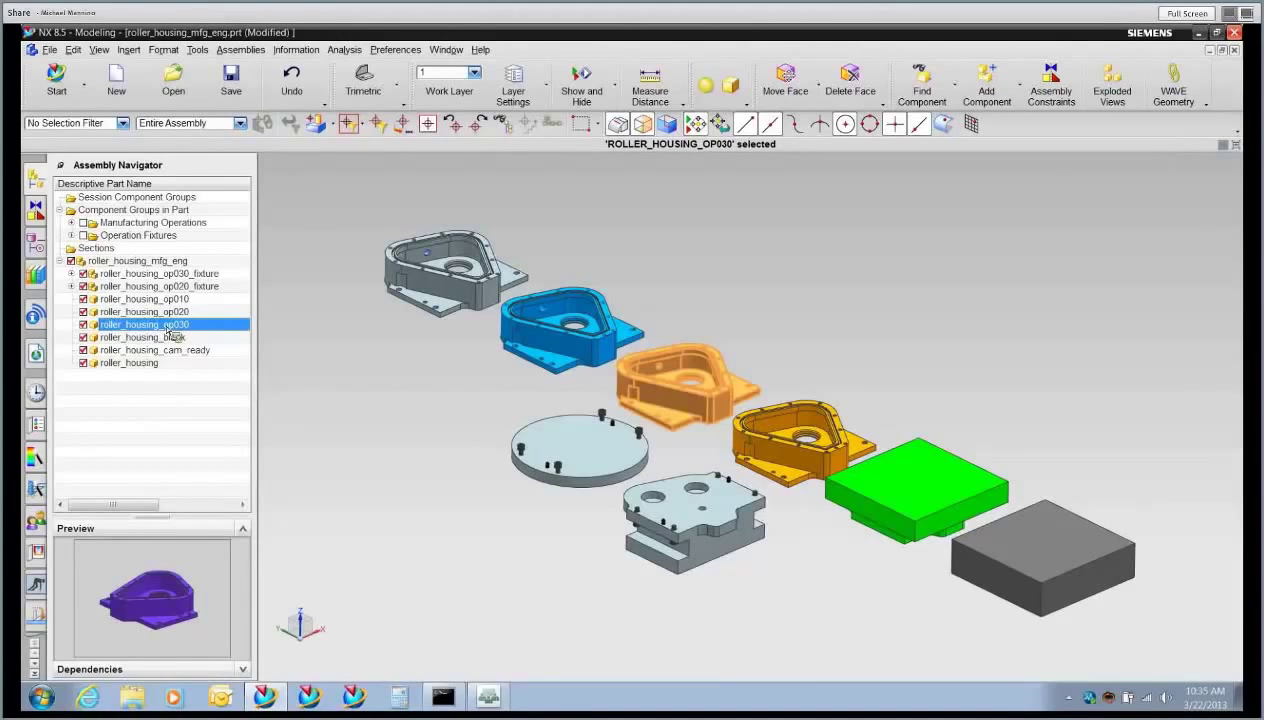
left_click(172, 312)
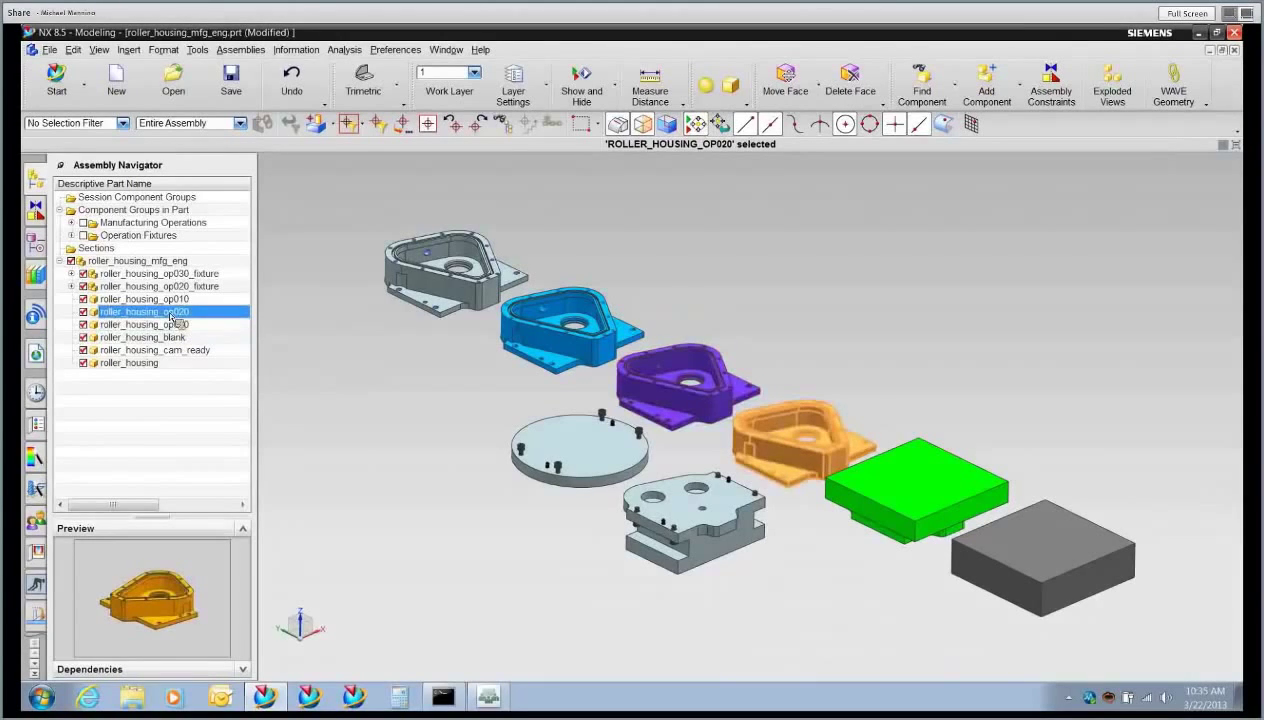
left_click(162, 327)
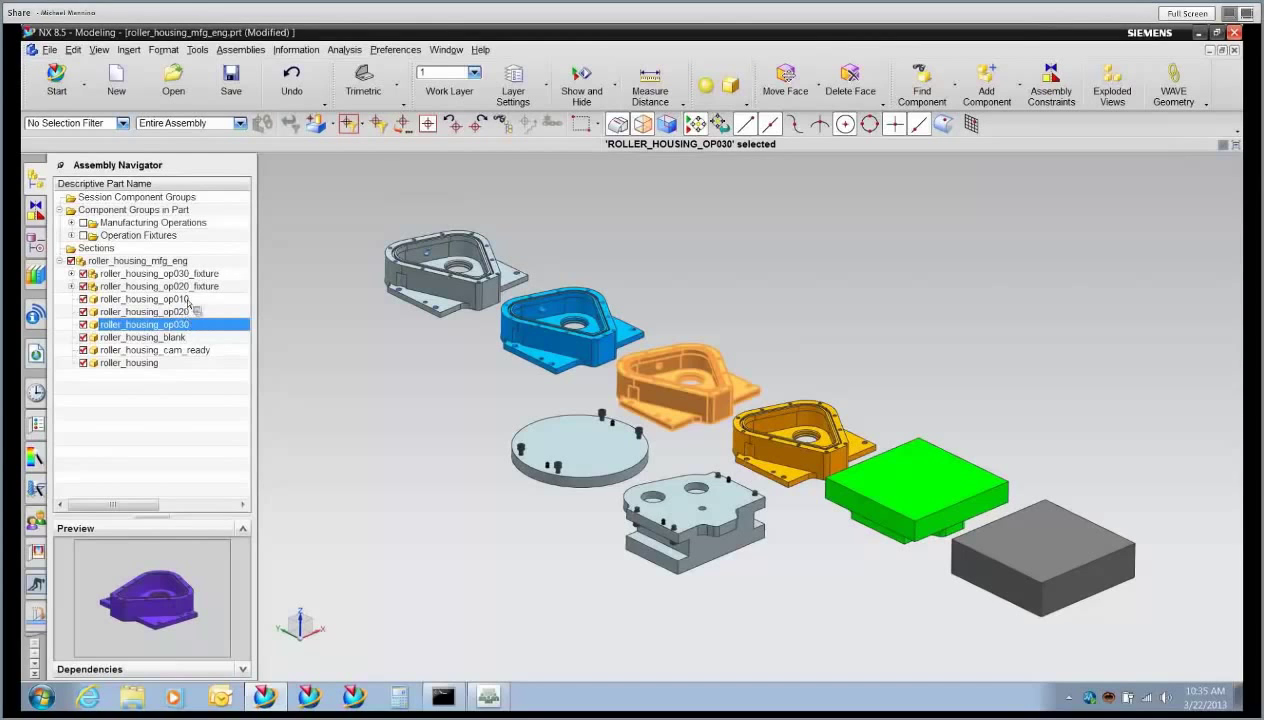
- Highlight roller_housing_op010, roller_housing_op020 and roller_housing_blank in turn to trace the machining stages back to the blank
left_click(187, 300)
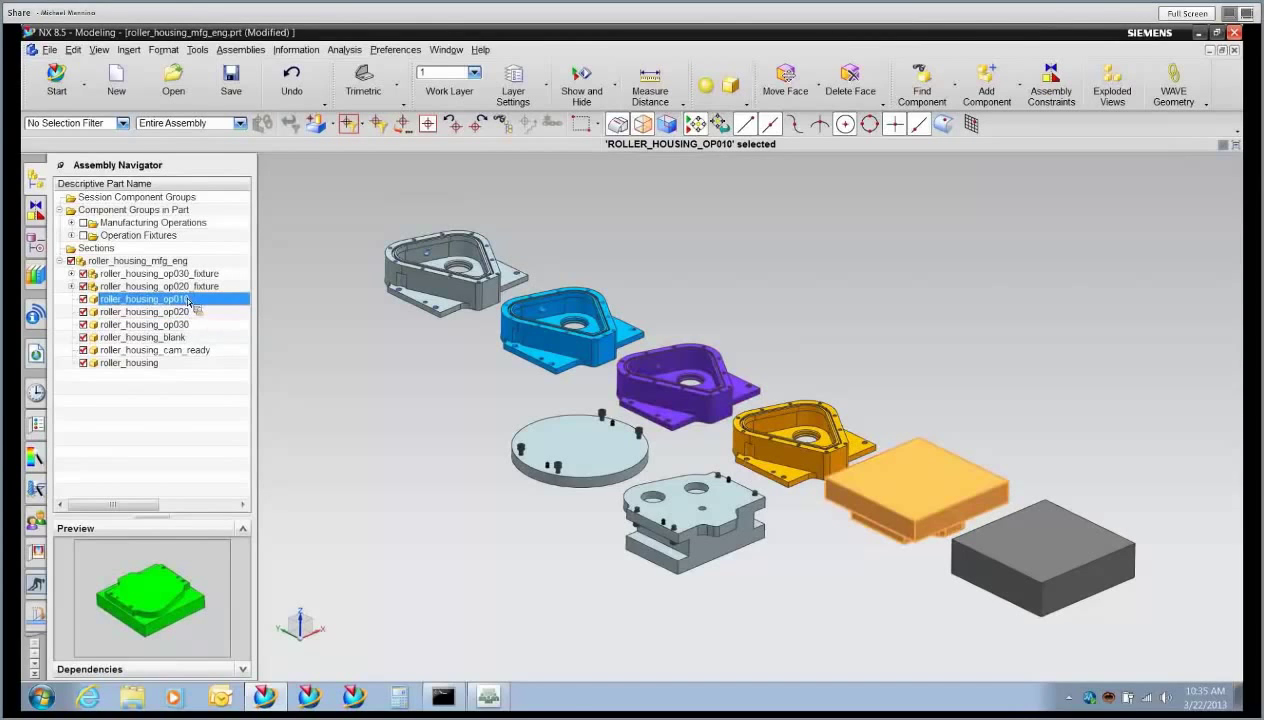
left_click(188, 312)
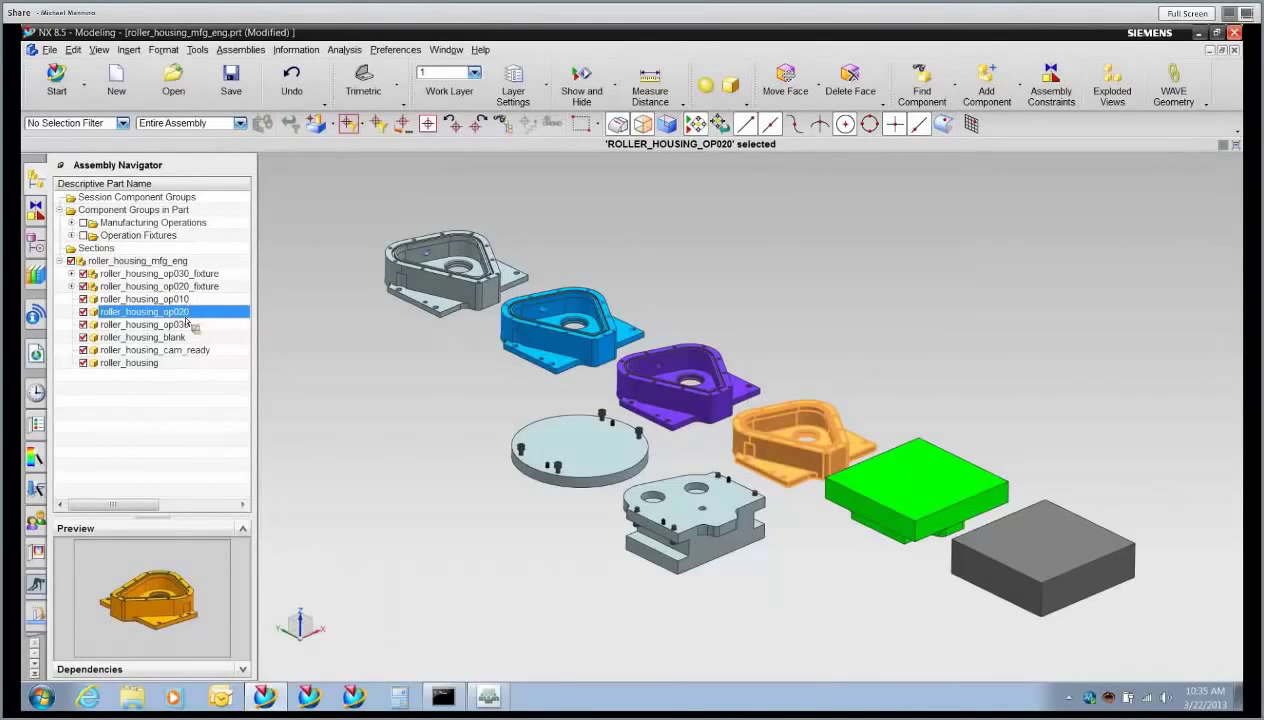
left_click(176, 339)
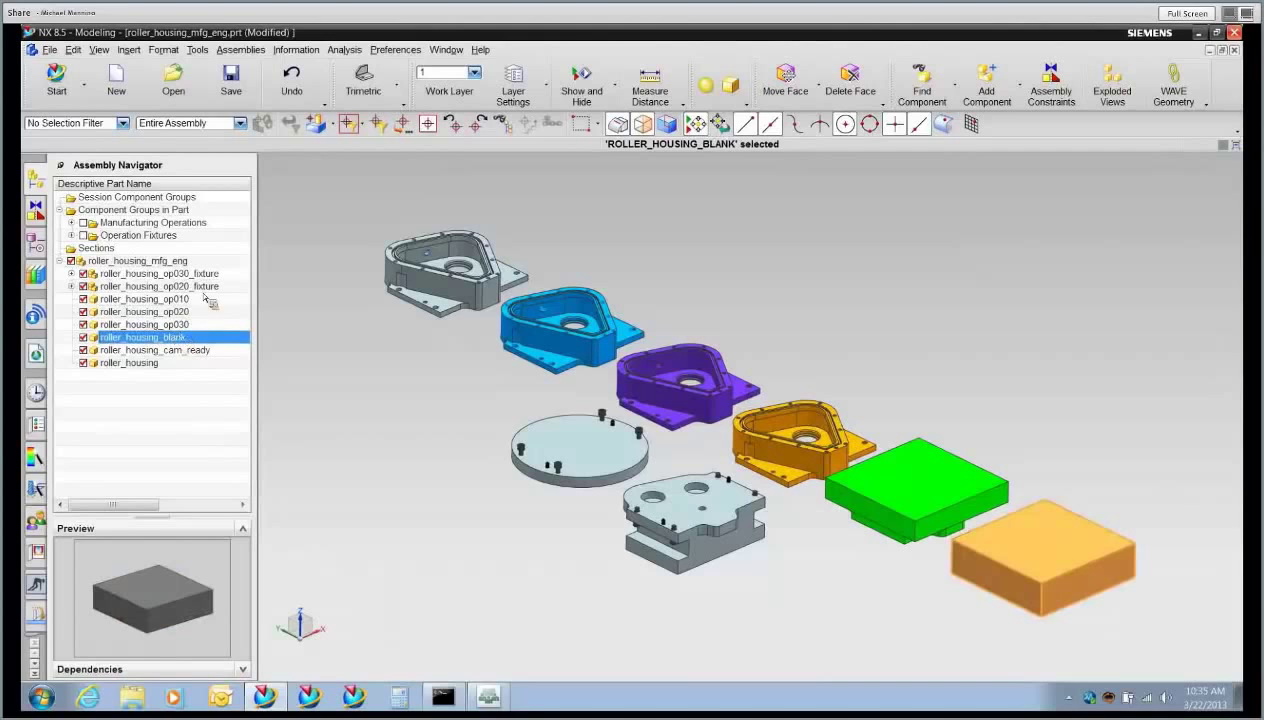
left_click(176, 301)
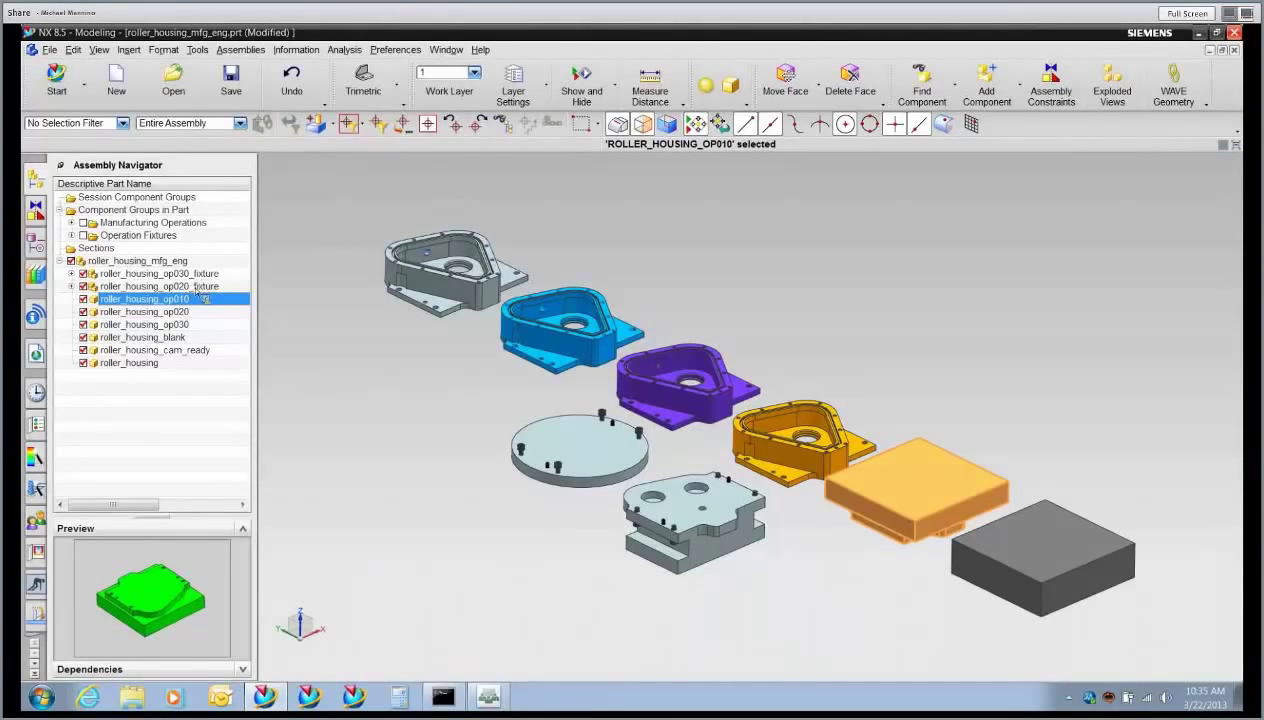
- Highlight the roller_housing_op020_fixture and roller_housing_op030_fixture subassemblies one after the other to identify the fixtures
left_click(197, 288)
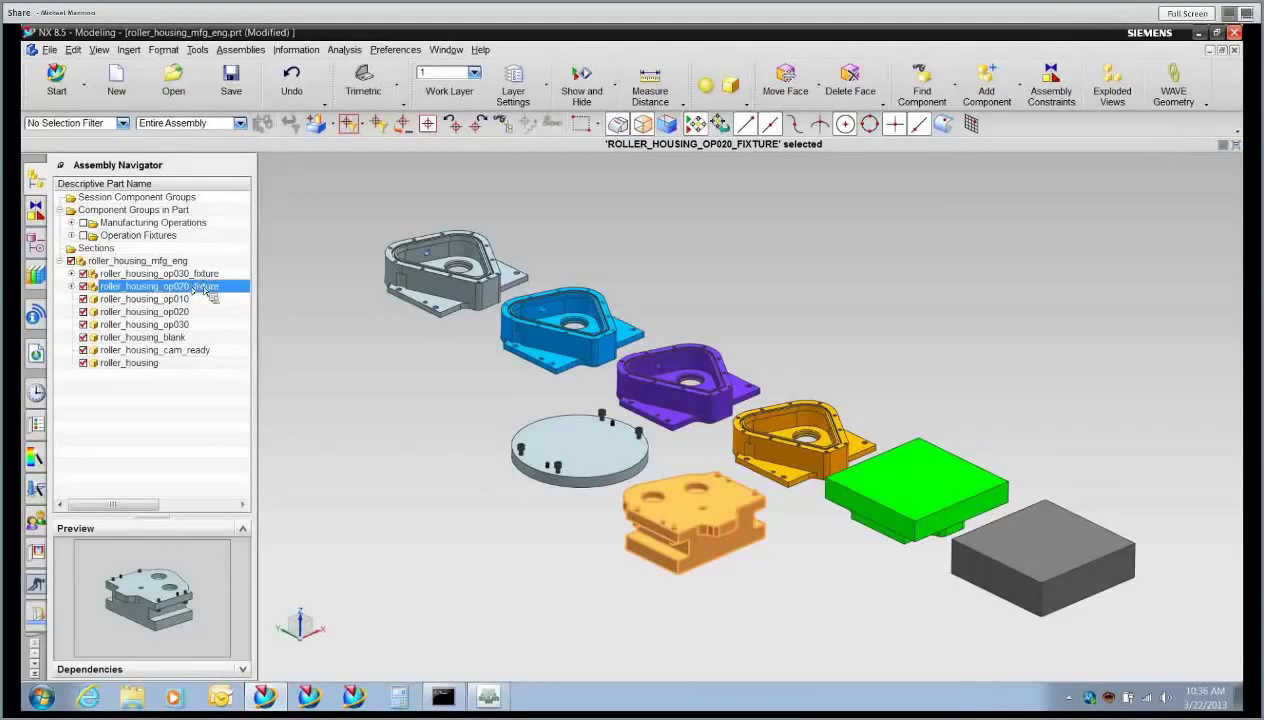
key("Up")
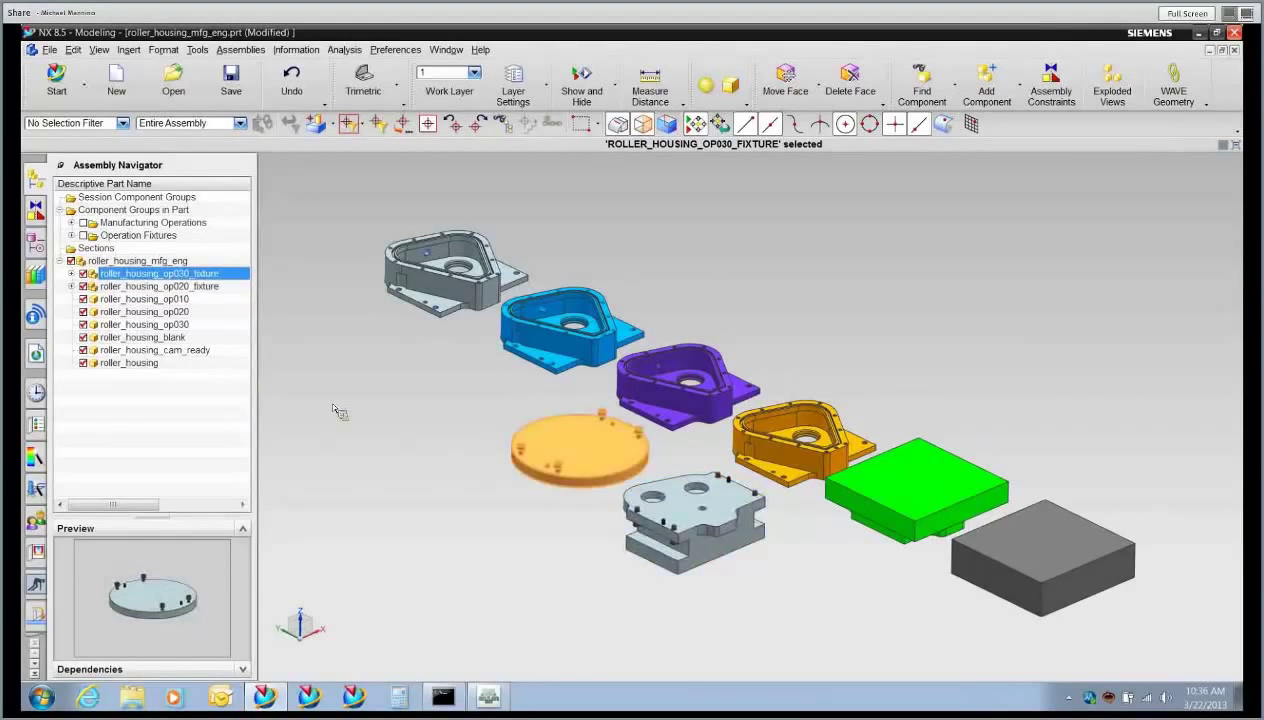
key("Up")
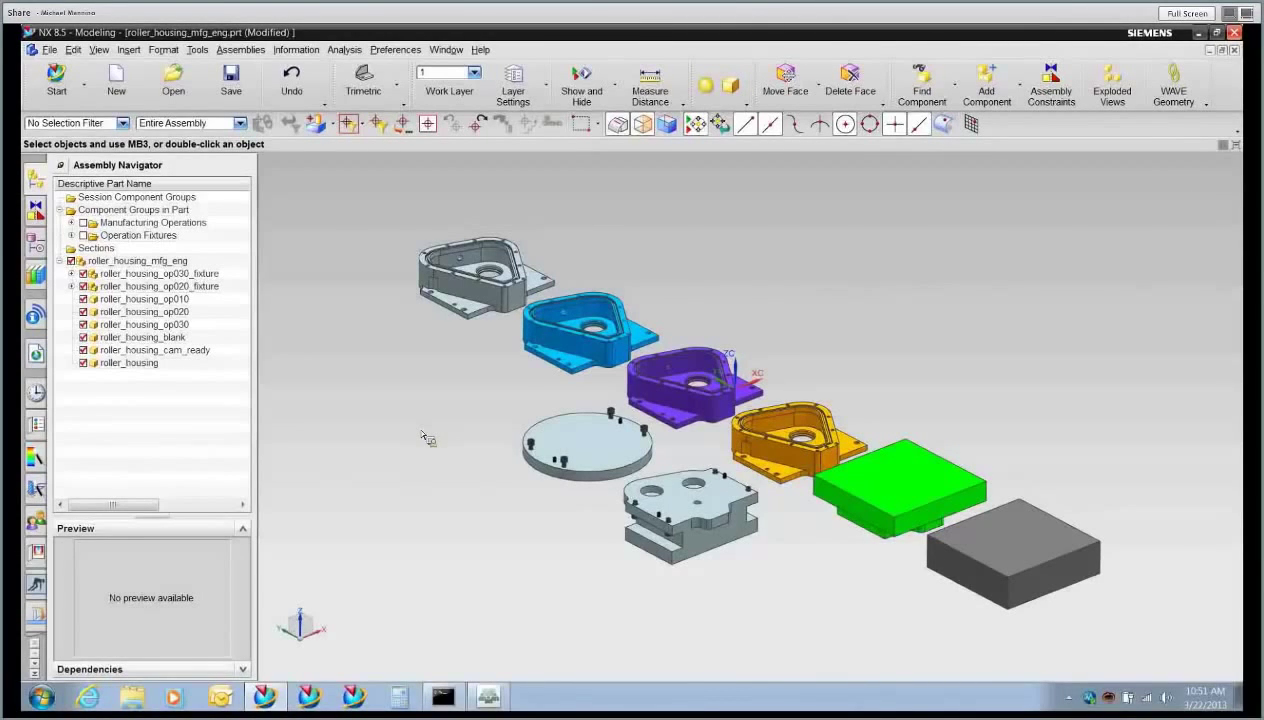
- Display the roller_housing_mfg_op01 setup, identify its blank and op010 components, and hide roller_housing_blank
left_click(456, 55)
left_click(505, 204)
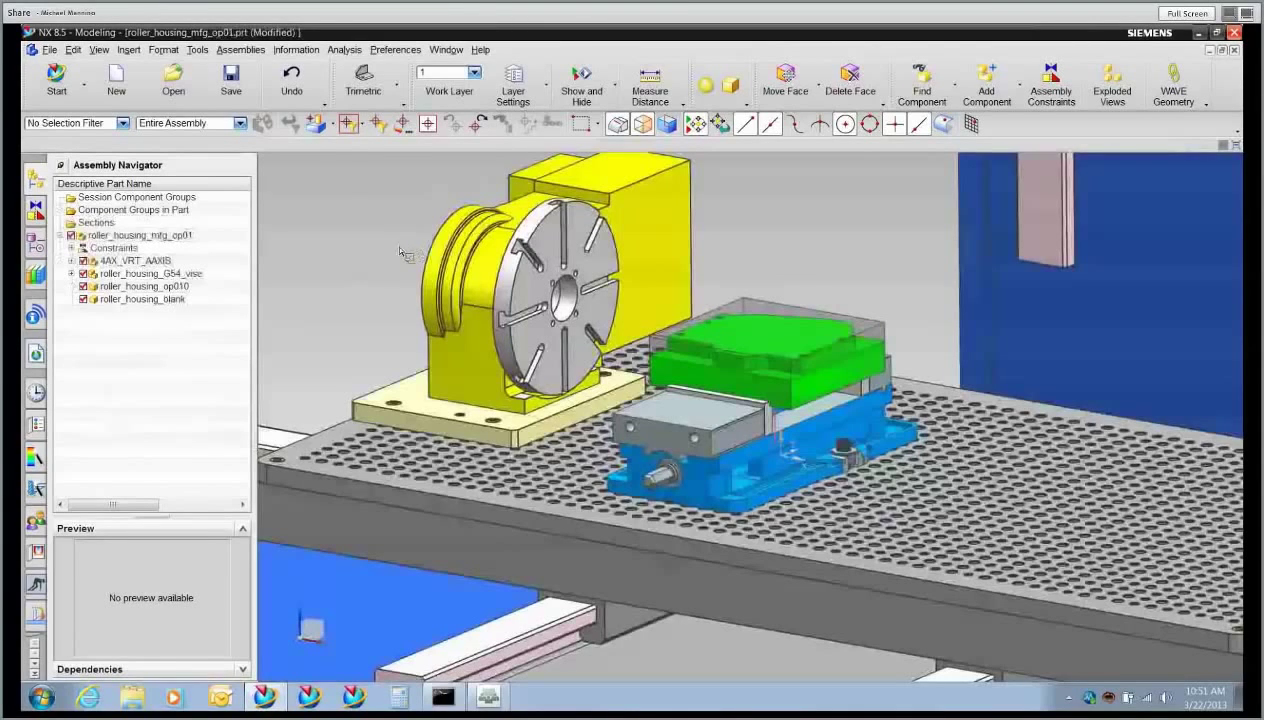
left_click(183, 300)
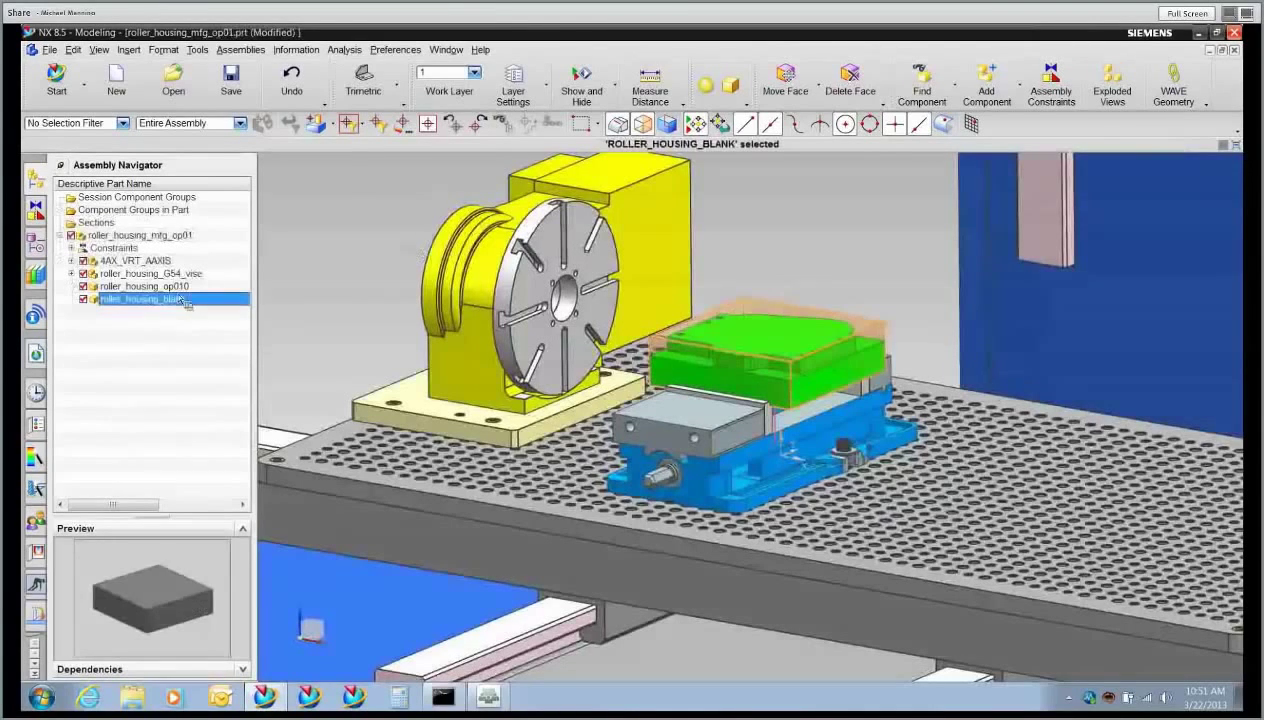
left_click(181, 287)
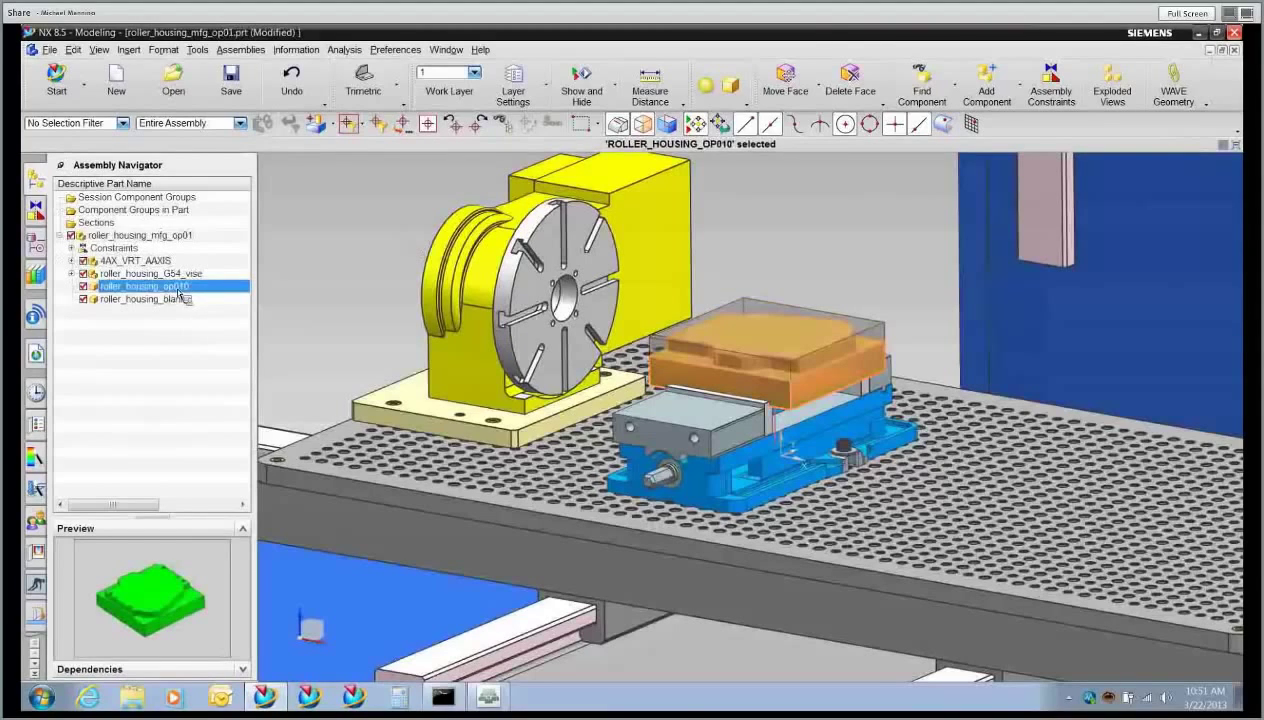
left_click(84, 299)
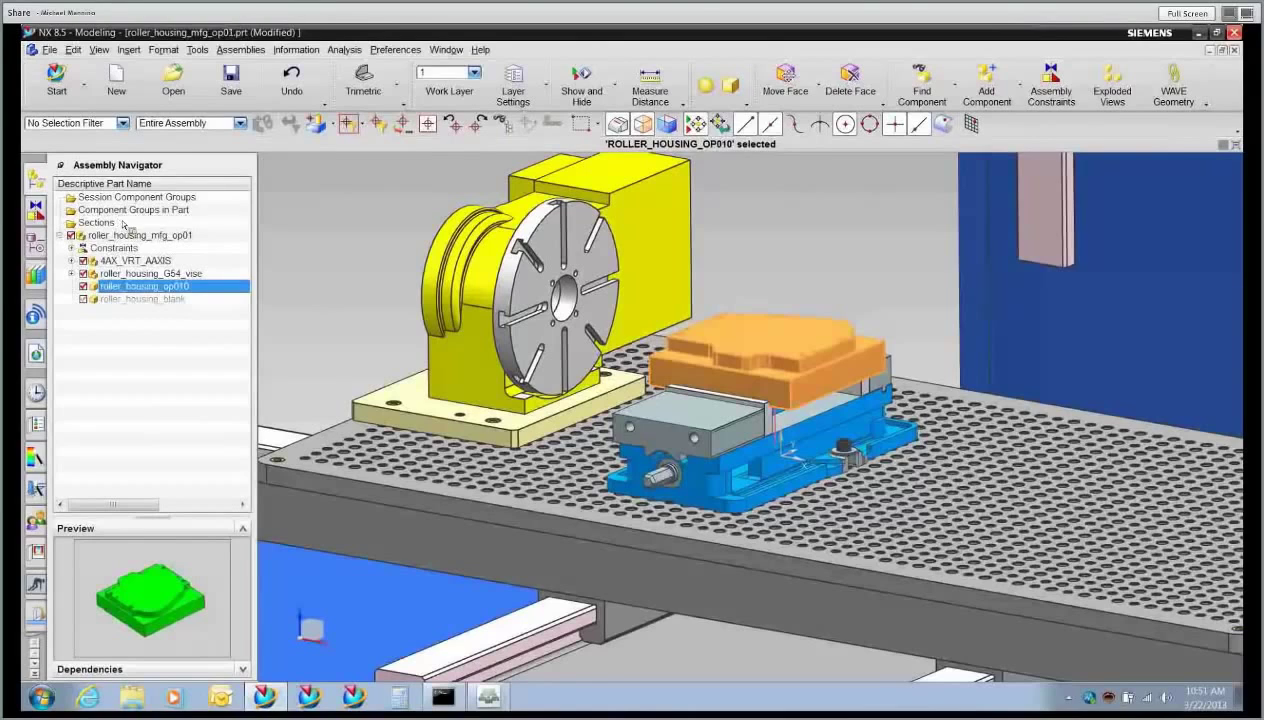
- Switch to the Manufacturing application and replay the tool paths of the PROGRAM group
key("ctrl+alt+m")
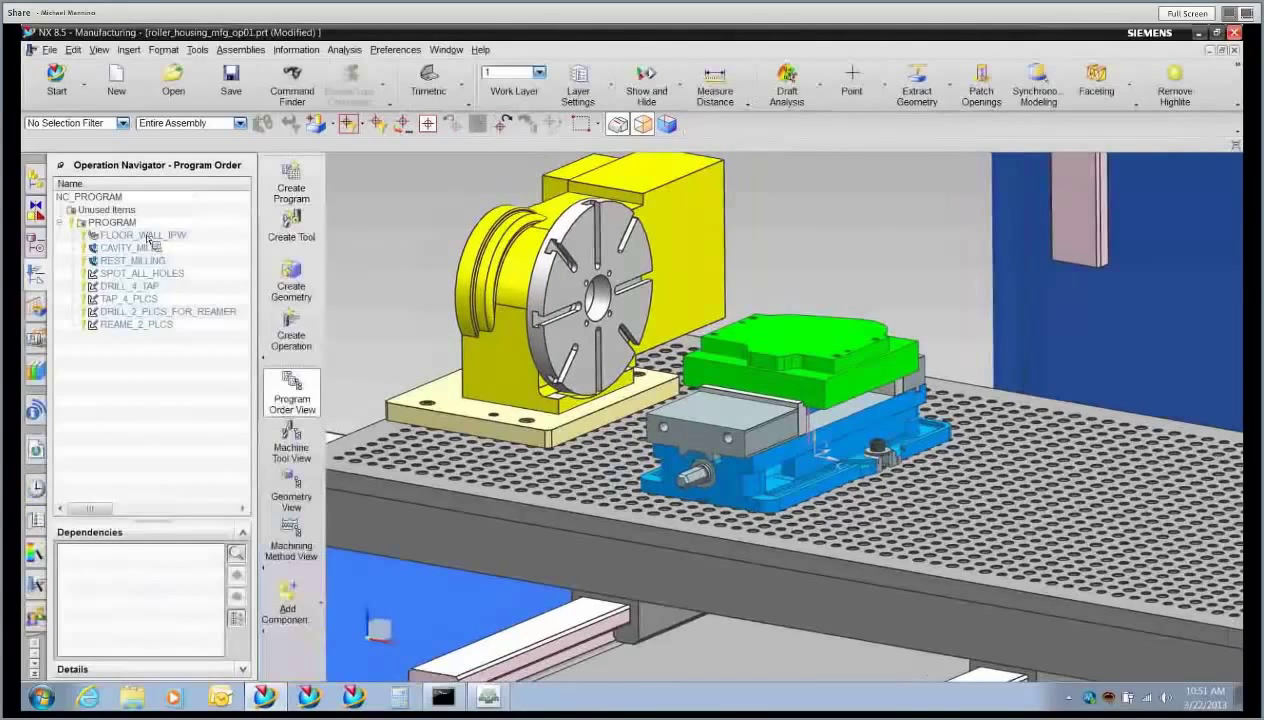
right_click(131, 226)
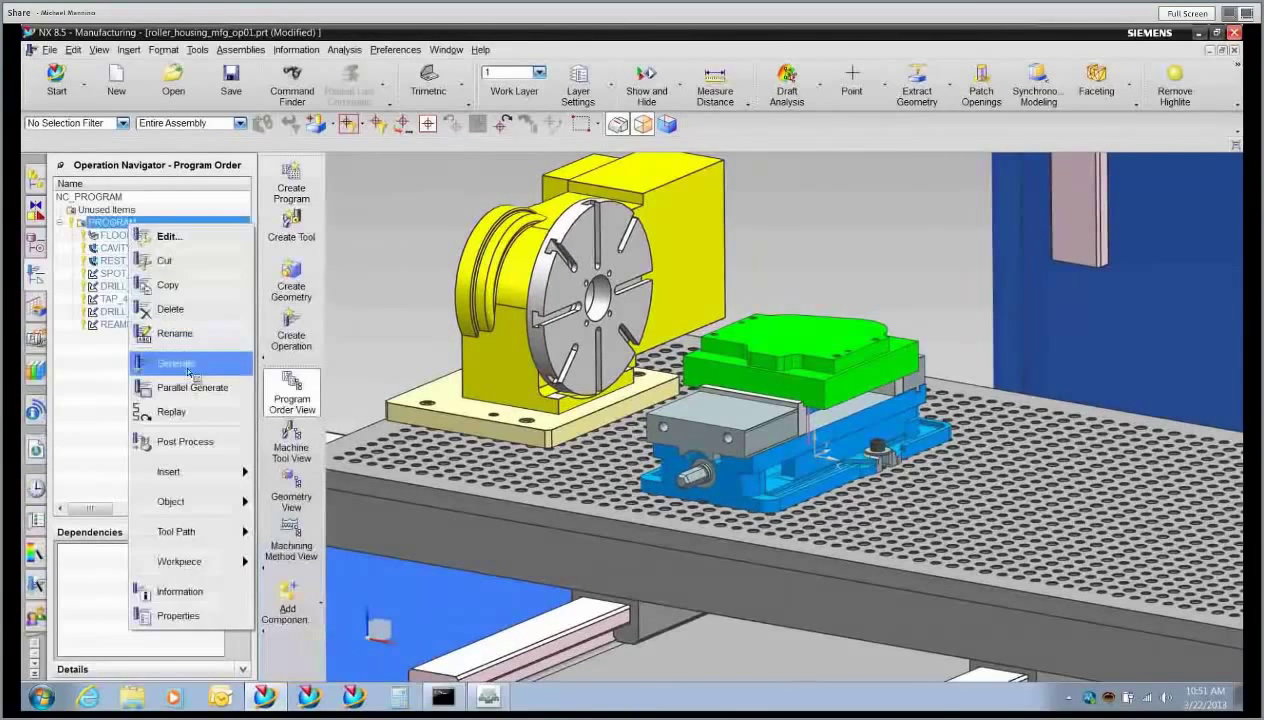
left_click(195, 423)
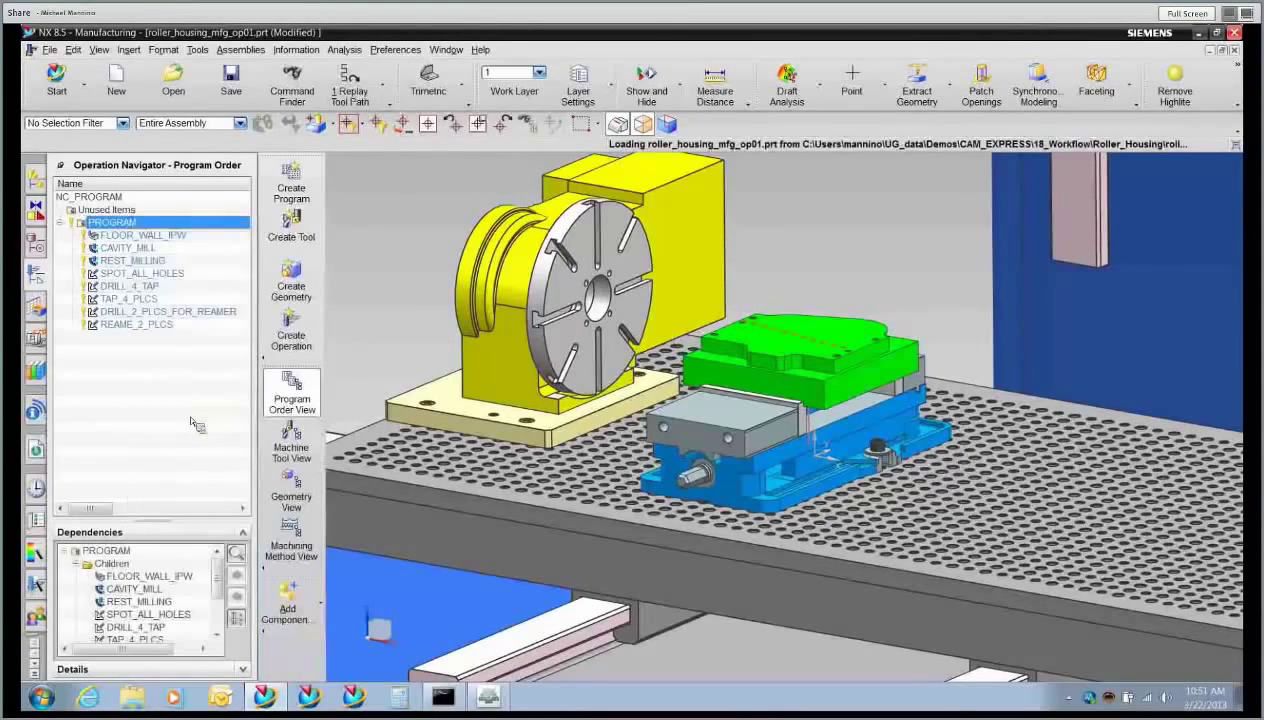
- Verify PROGRAM's tool paths in 2D Dynamic mode with IPW collision and tool and holder checks at animation speed 2
right_click(133, 226)
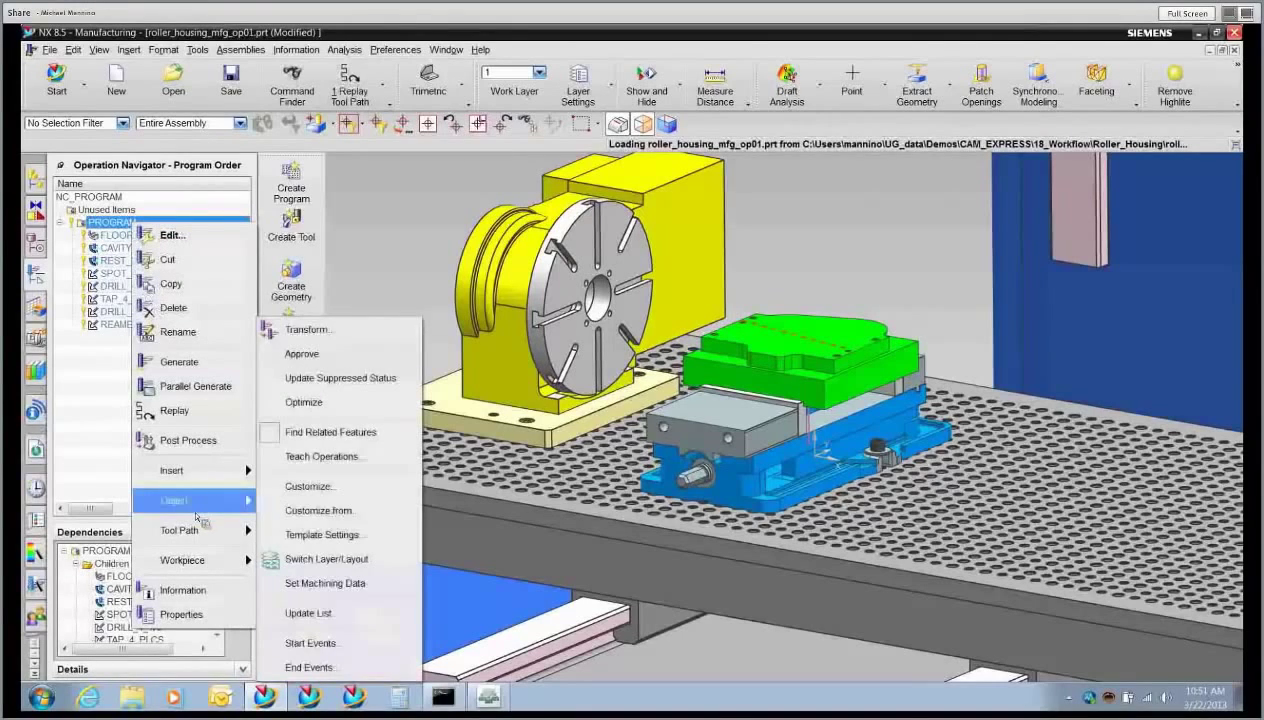
mouse_move(196, 526)
left_click(297, 490)
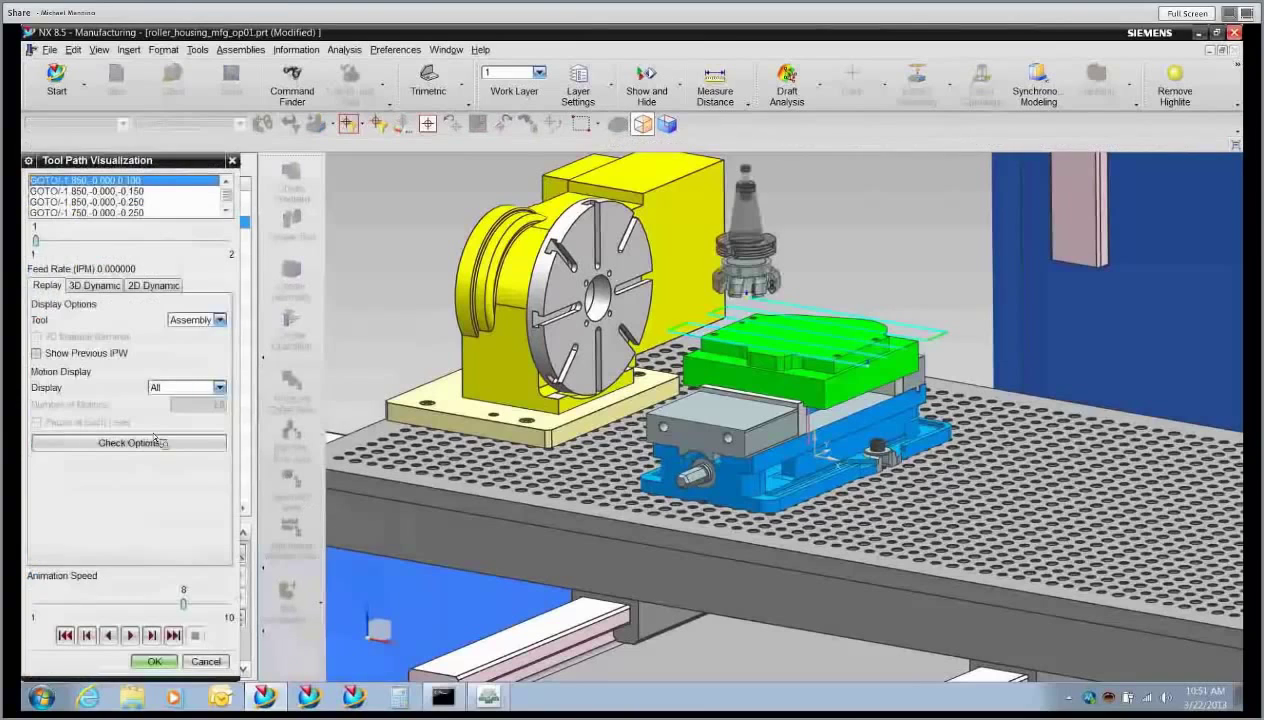
left_click(172, 287)
left_click(37, 444)
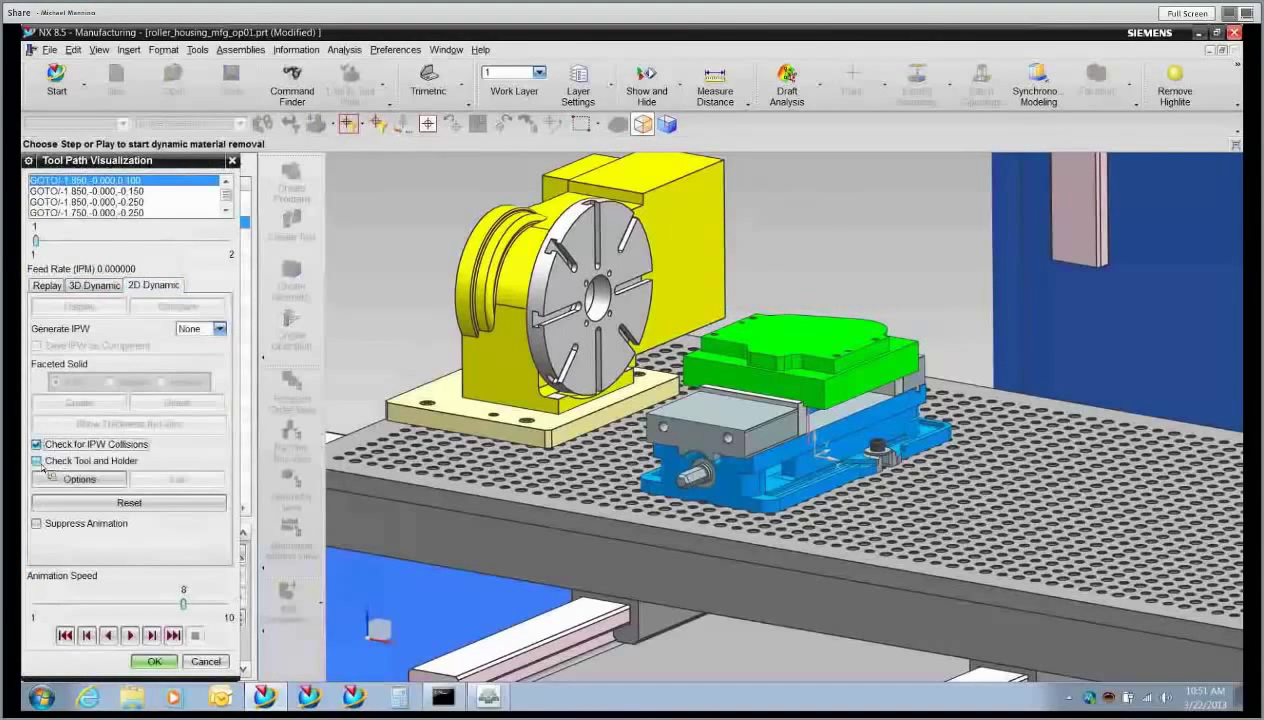
left_click(37, 461)
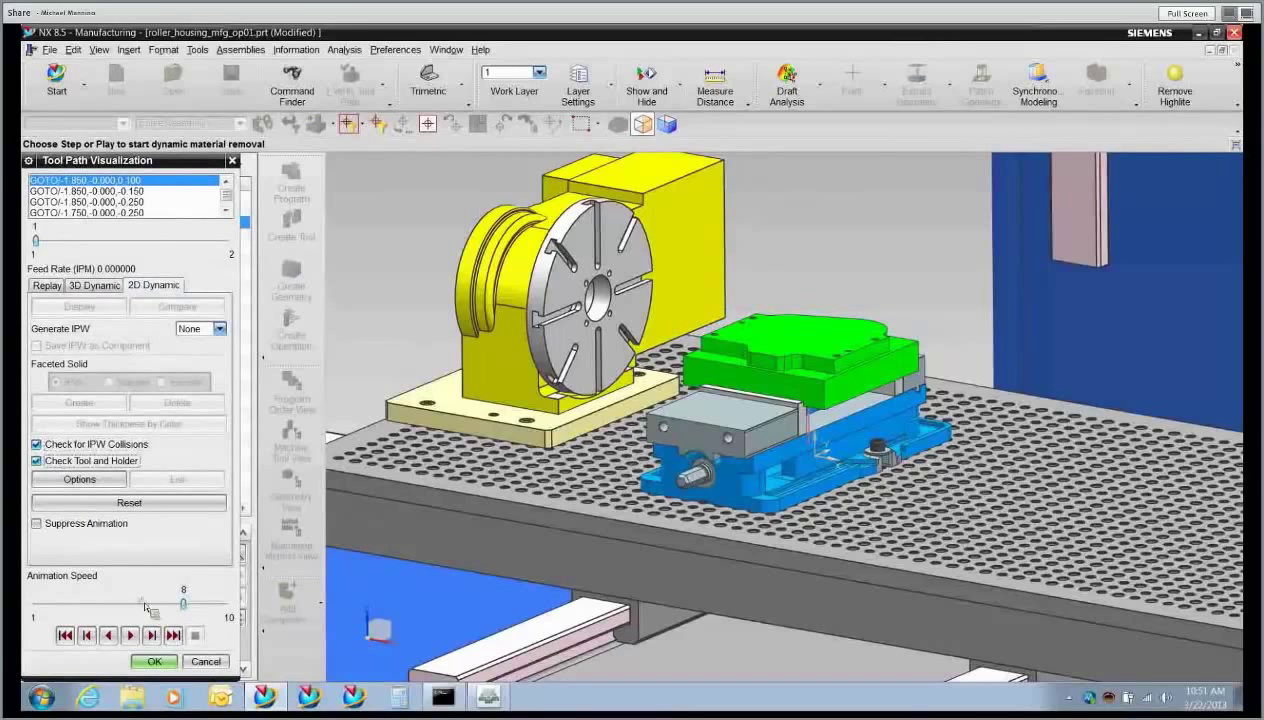
left_click(47, 606)
left_click(129, 635)
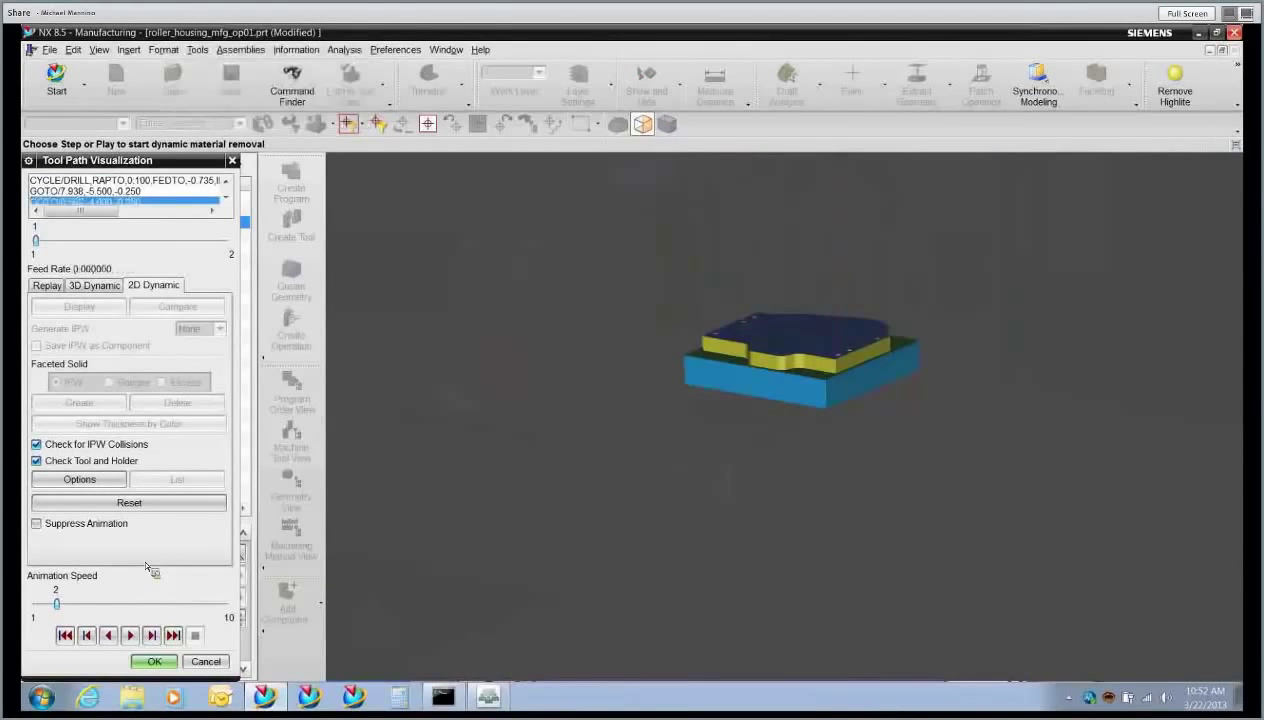
left_click(165, 661)
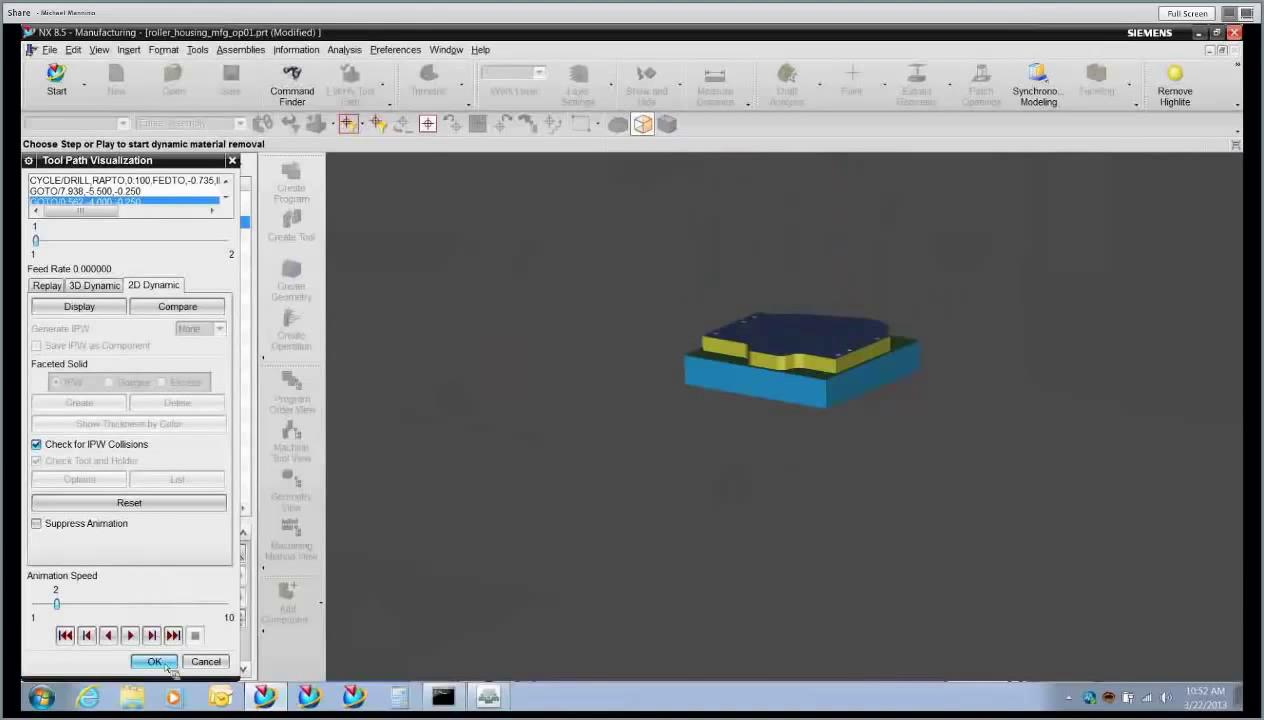
- Simulate PROGRAM on the machine tool with 3D material removal shown, then stop and close the simulation
right_click(118, 222)
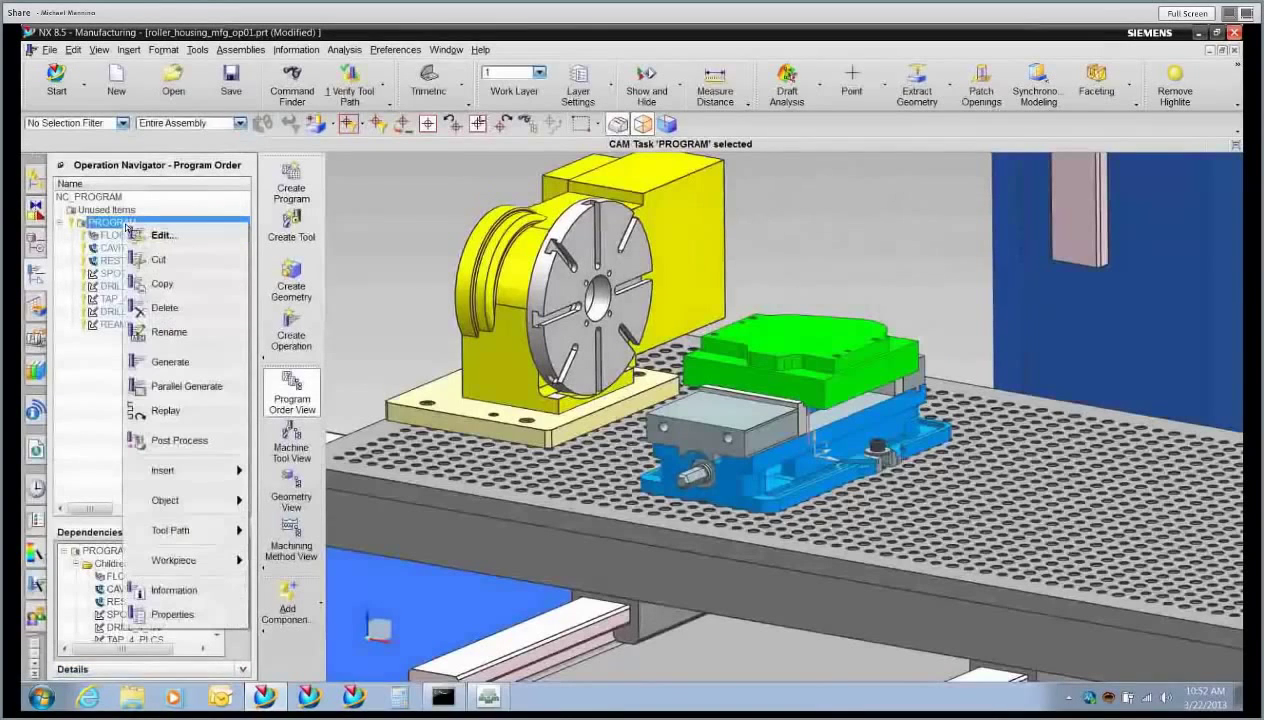
mouse_move(192, 529)
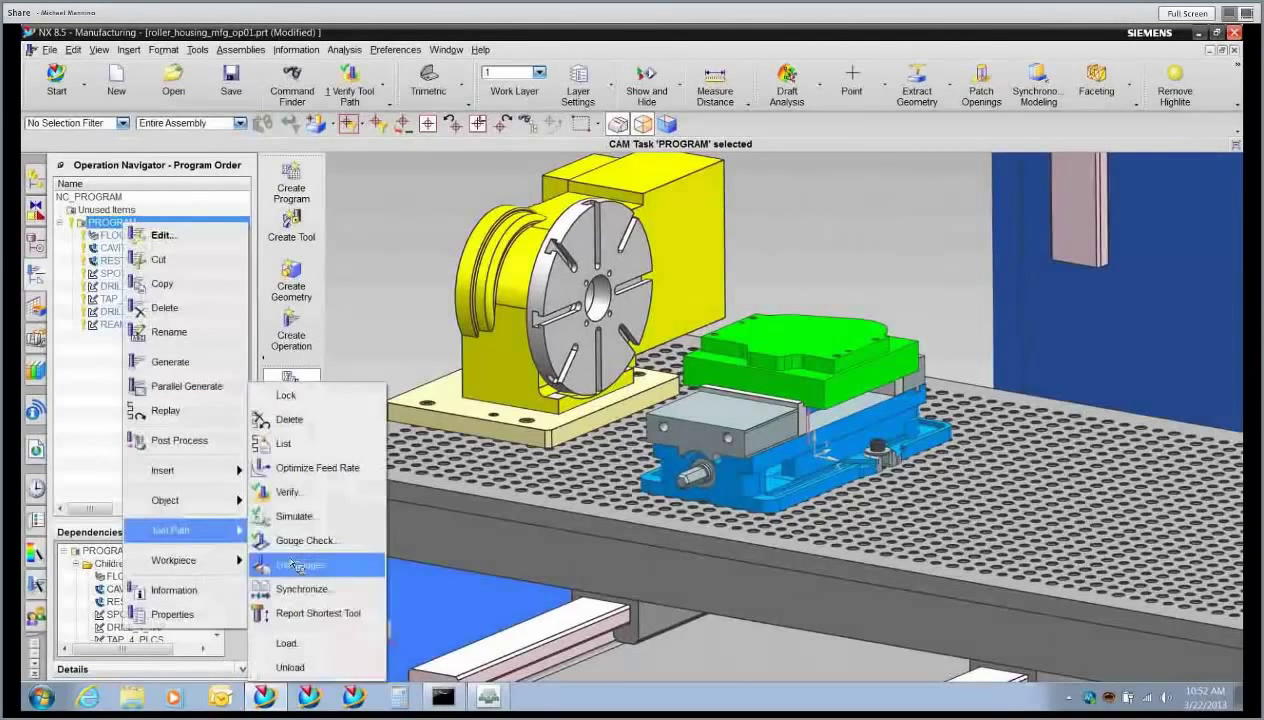
left_click(297, 521)
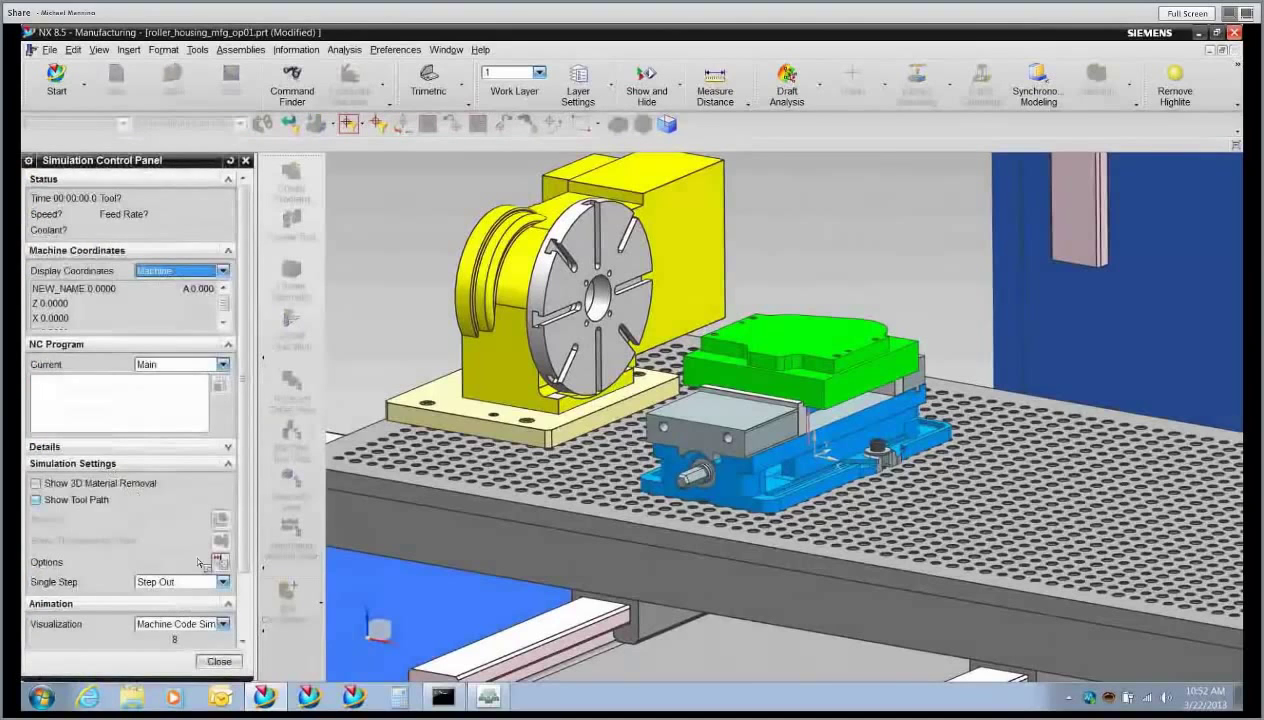
left_click(37, 484)
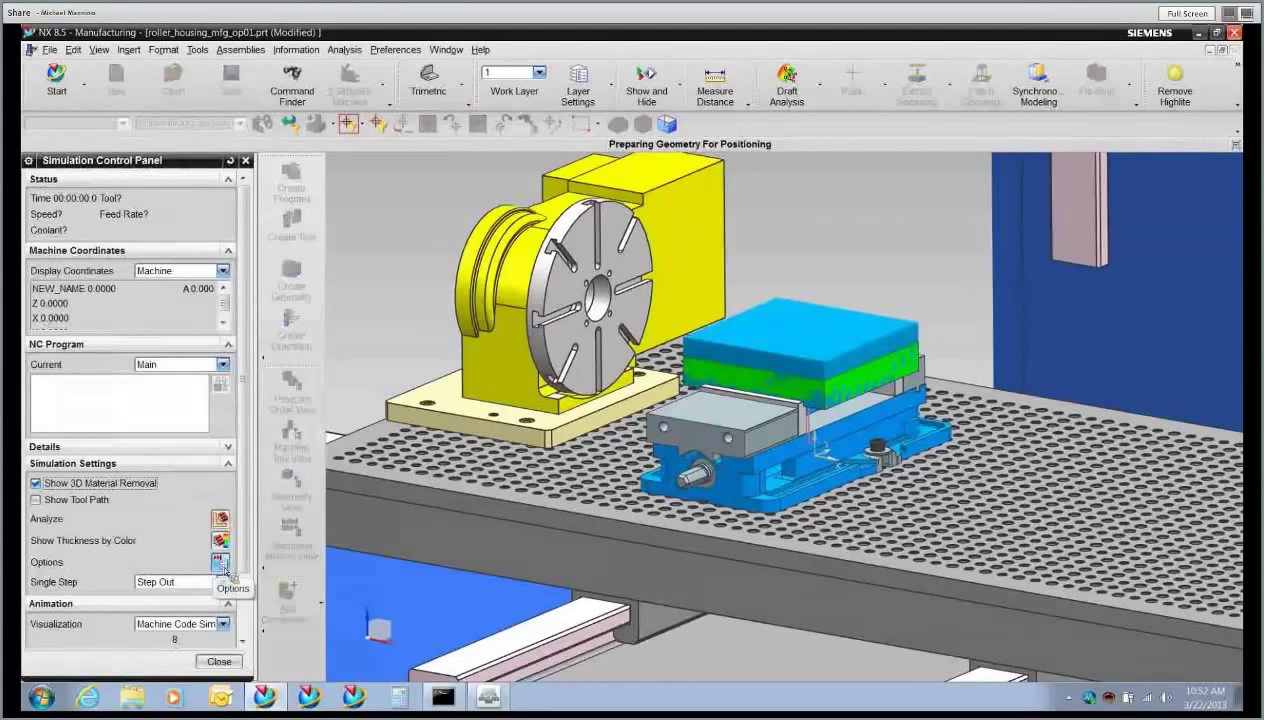
scroll(135, 600, "down", 2)
left_click(131, 612)
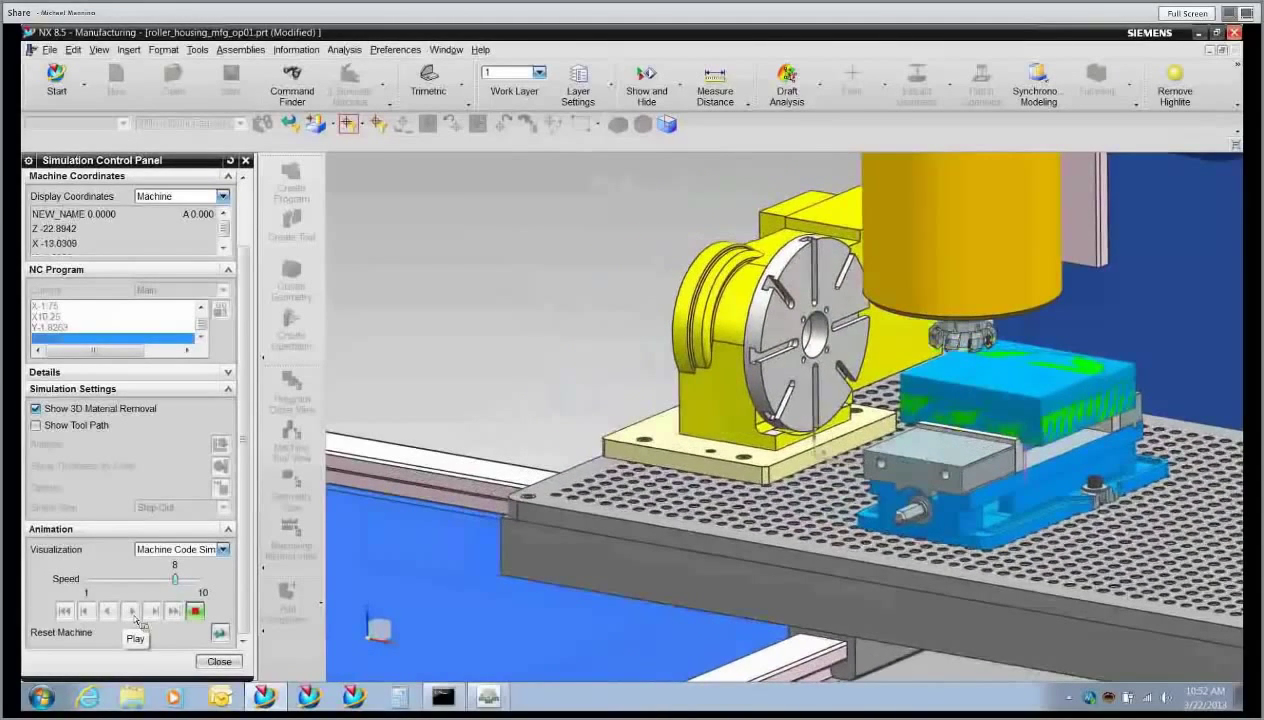
left_click(196, 610)
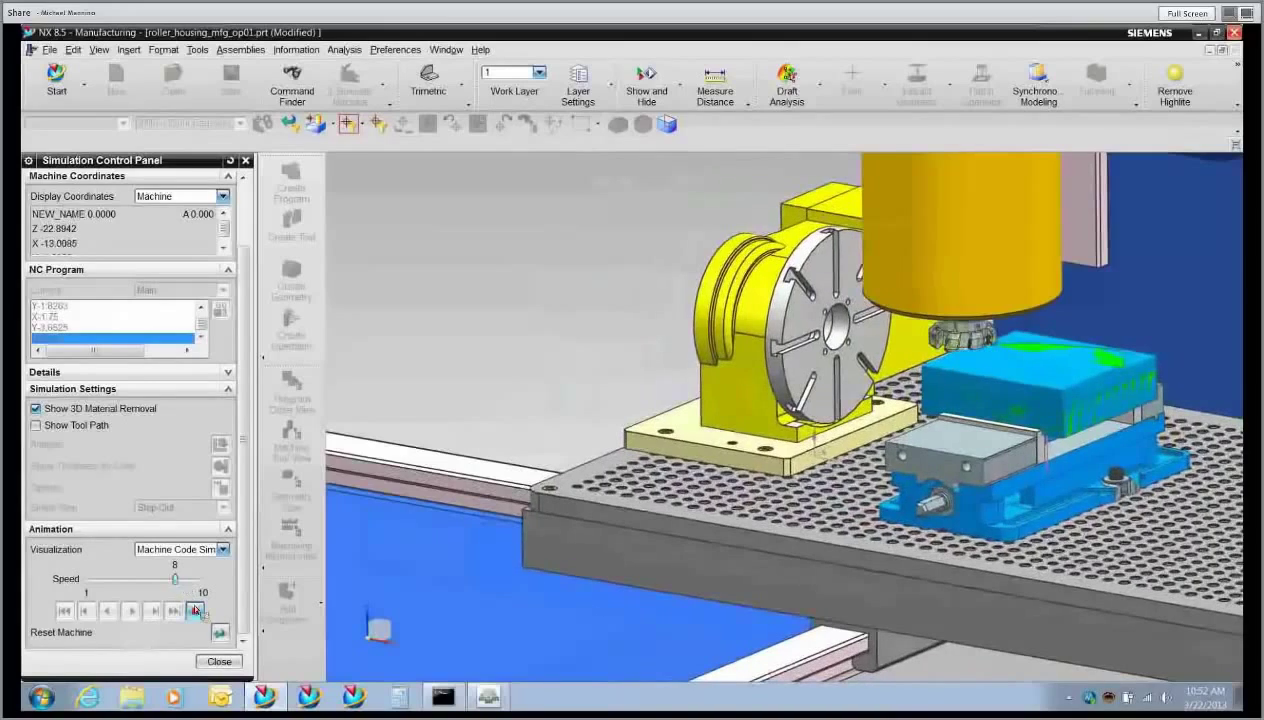
left_click(219, 661)
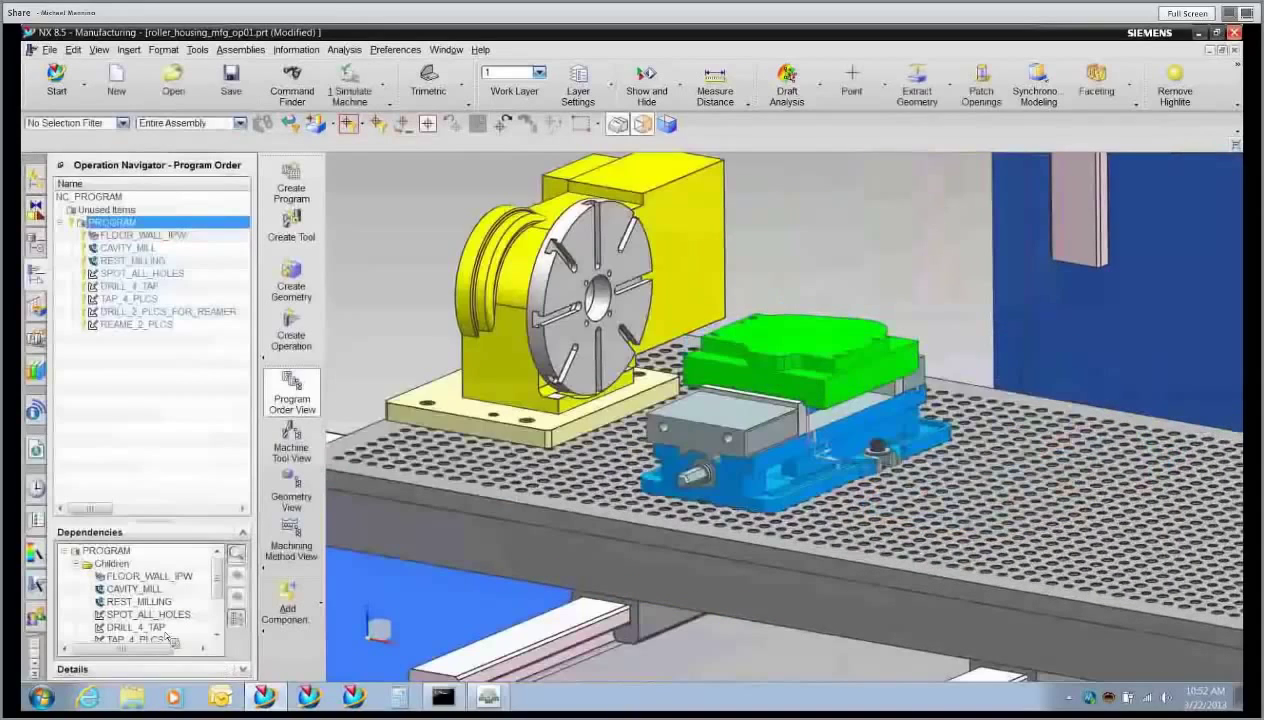
- Display the roller_housing_mfg_eng assembly again and examine the underside of the roller_housing_op020 part up close
left_click(446, 50)
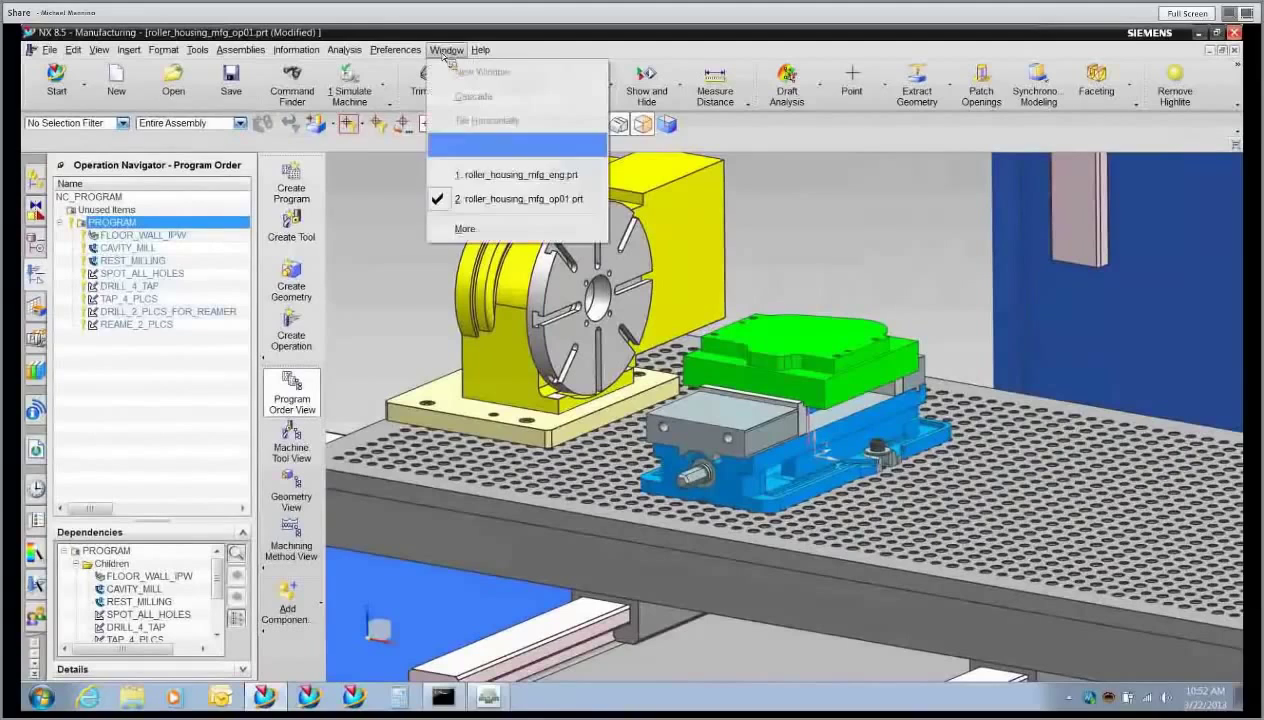
left_click(507, 176)
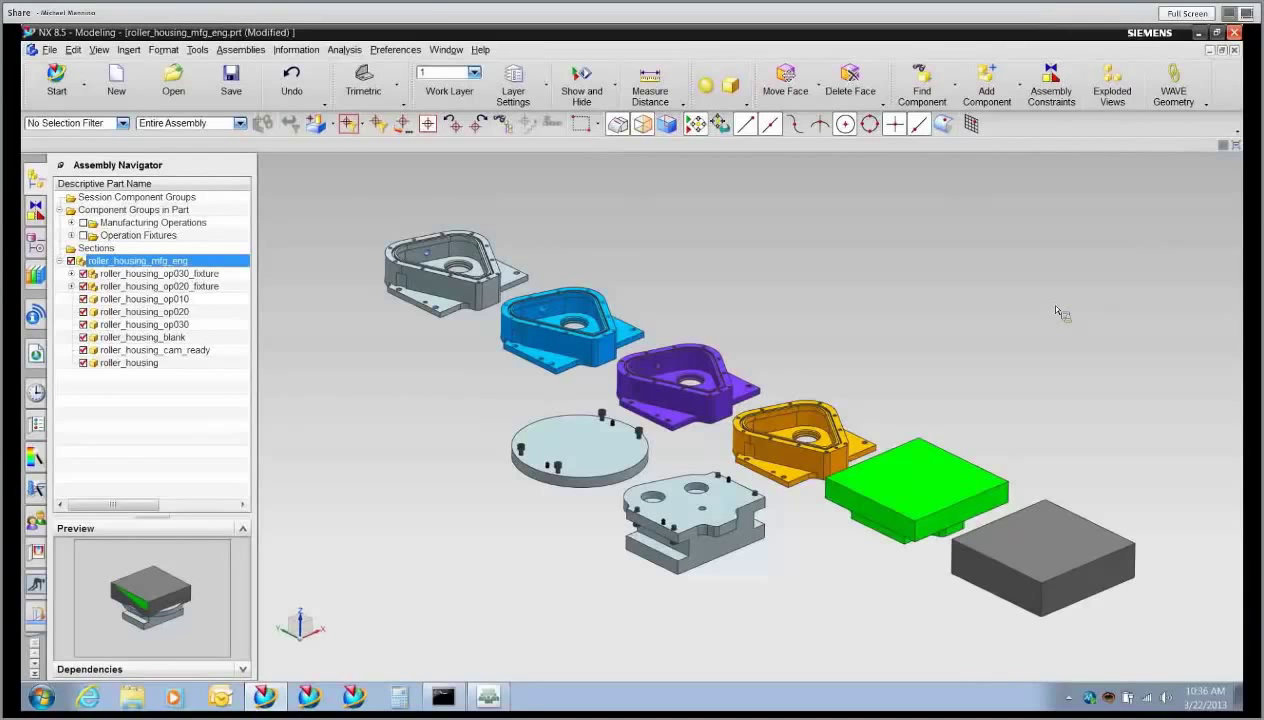
middle_click_drag(1061, 310, 302, 602)
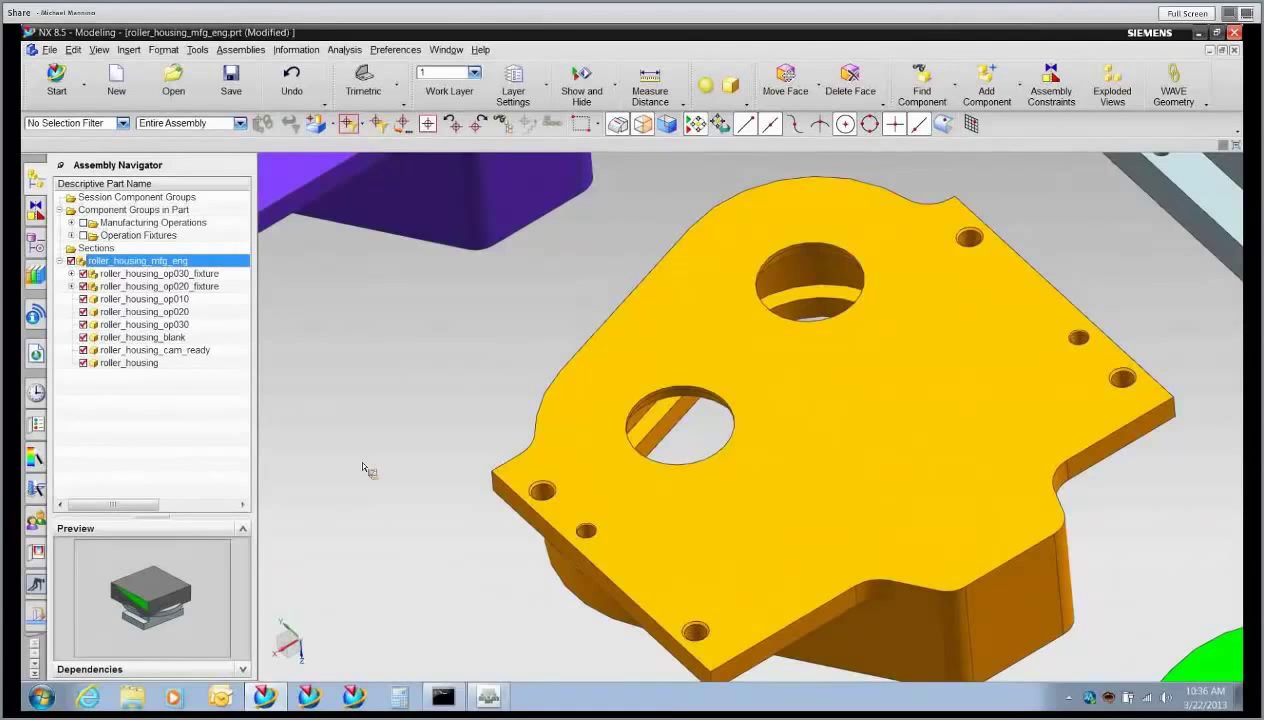
- Create an empty new component named rooler_housing_op025 in the assembly from the inch Model template
middle_click_drag(362, 466, 1012, 310)
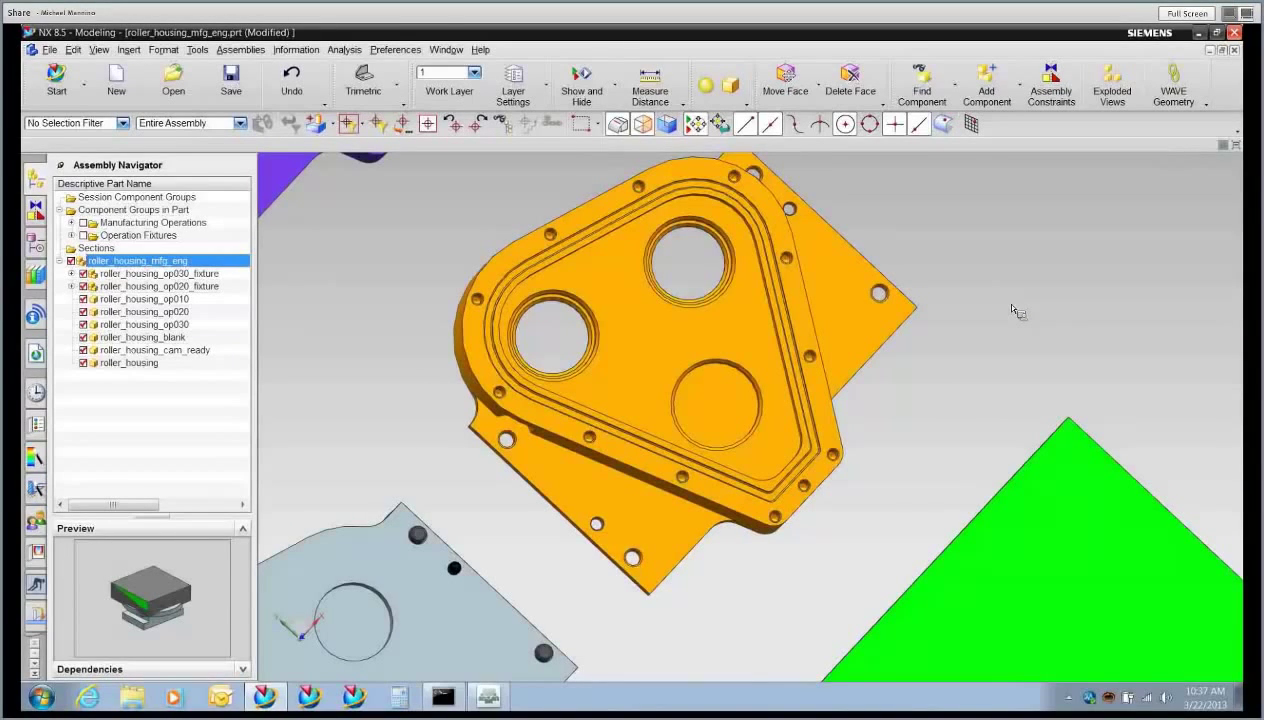
scroll(1018, 311, "down", 6)
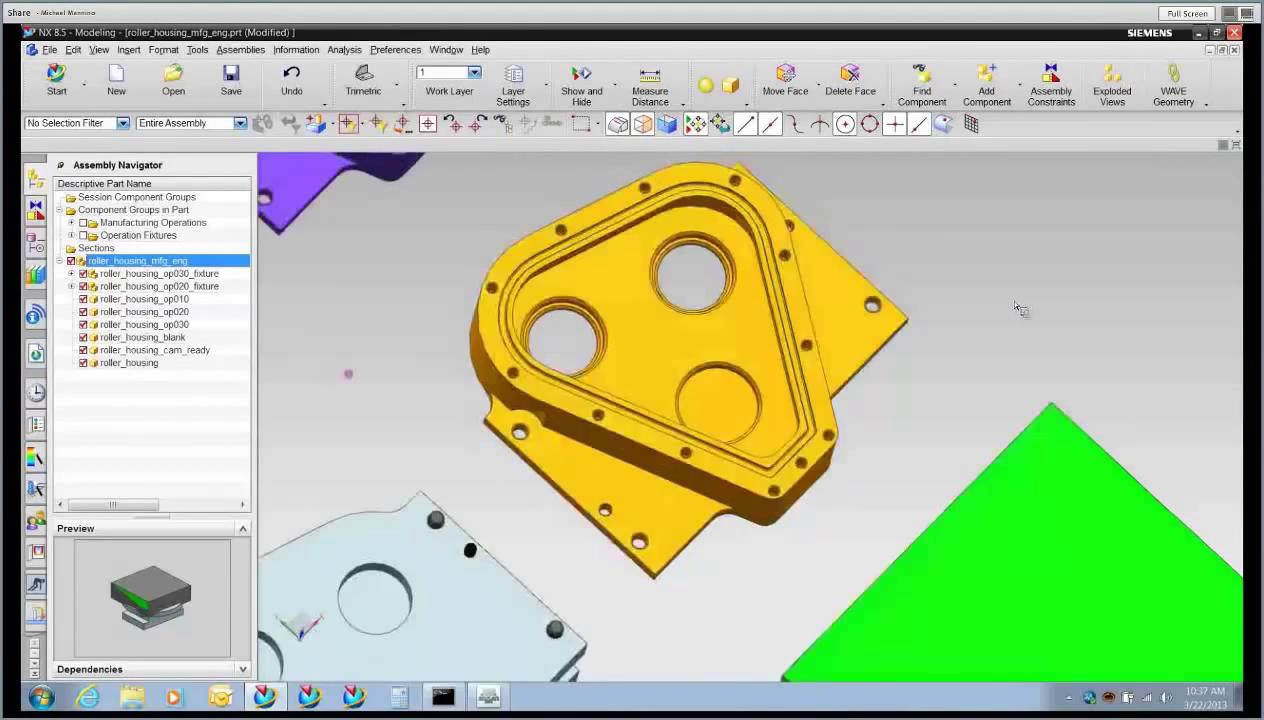
scroll(1038, 286, "down", 4)
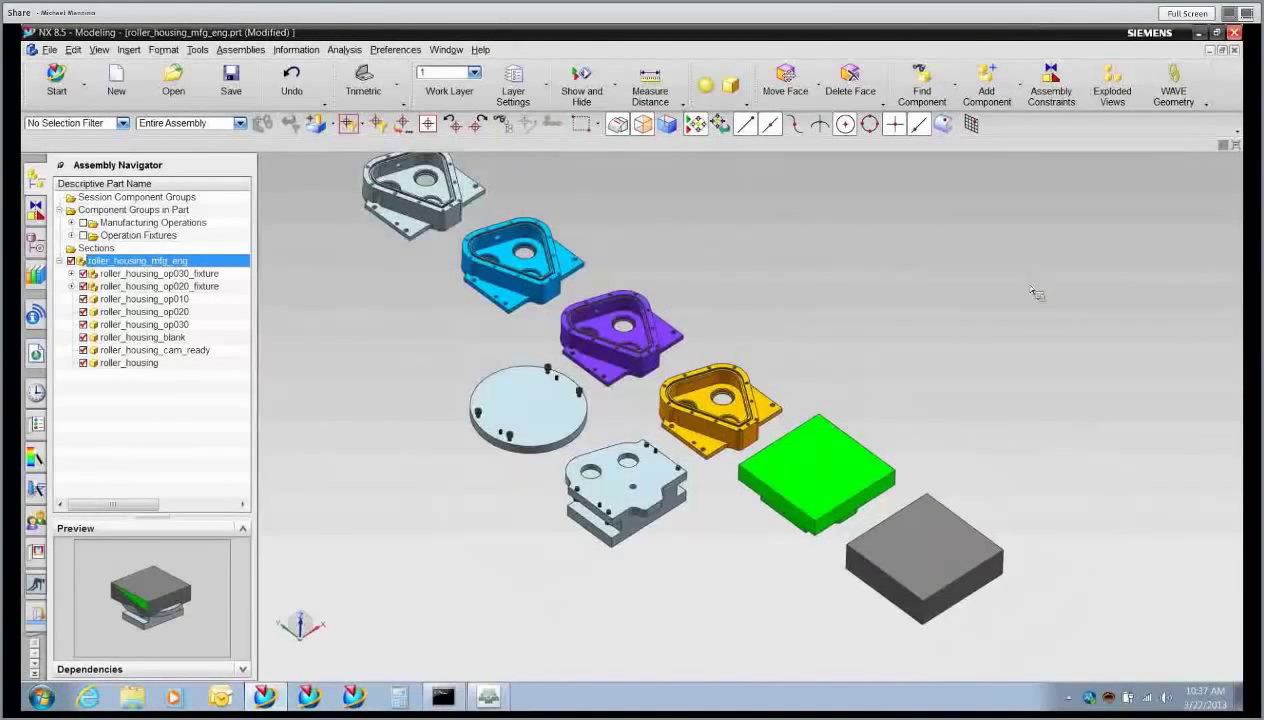
left_click(1021, 88)
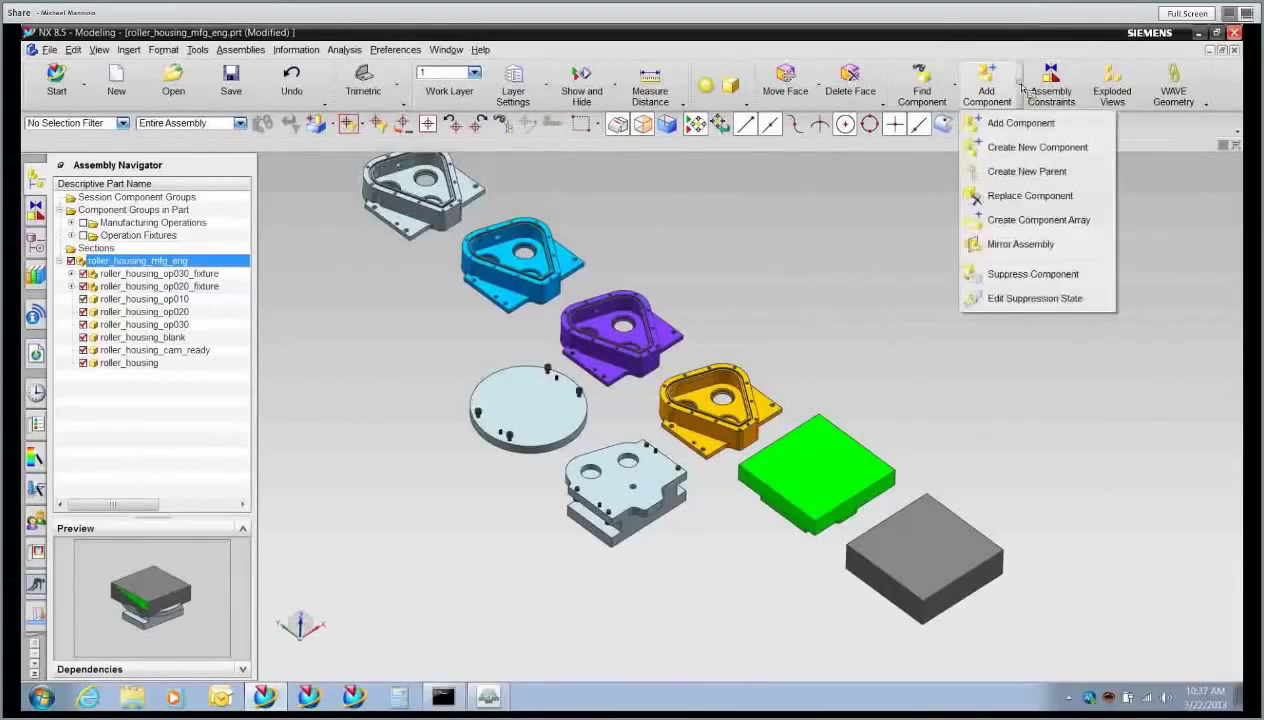
left_click(1000, 148)
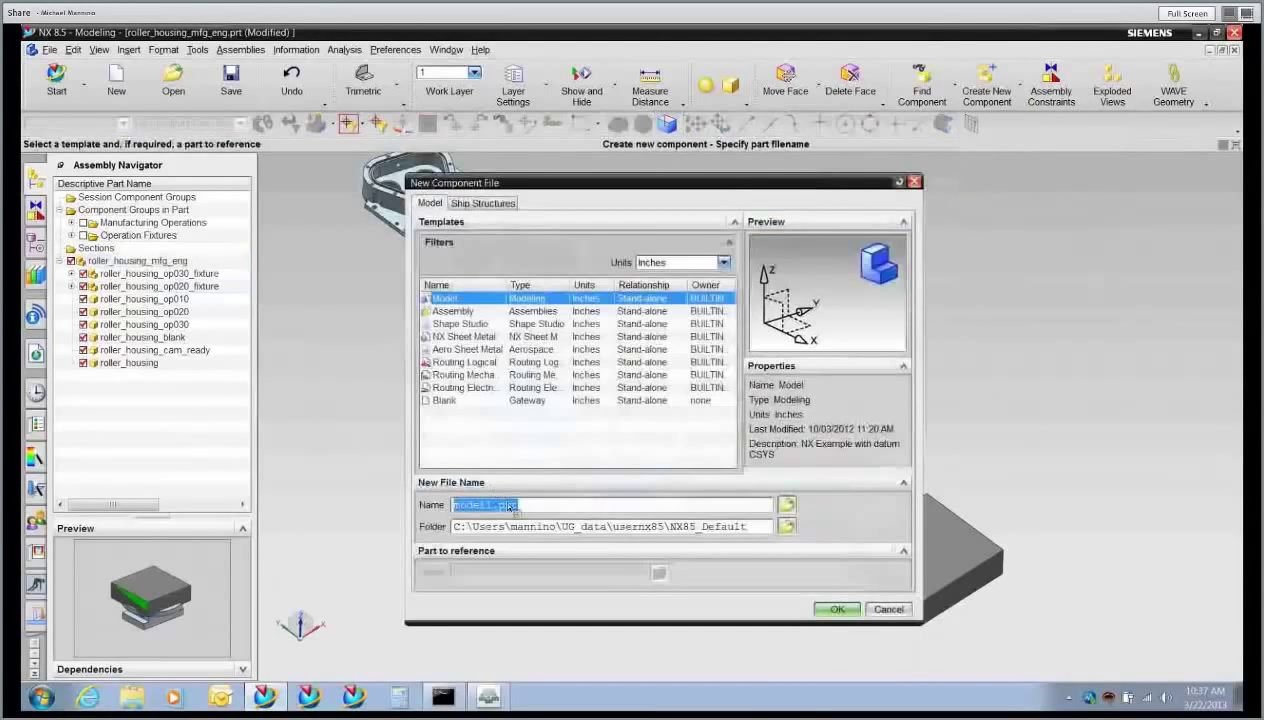
type("roo")
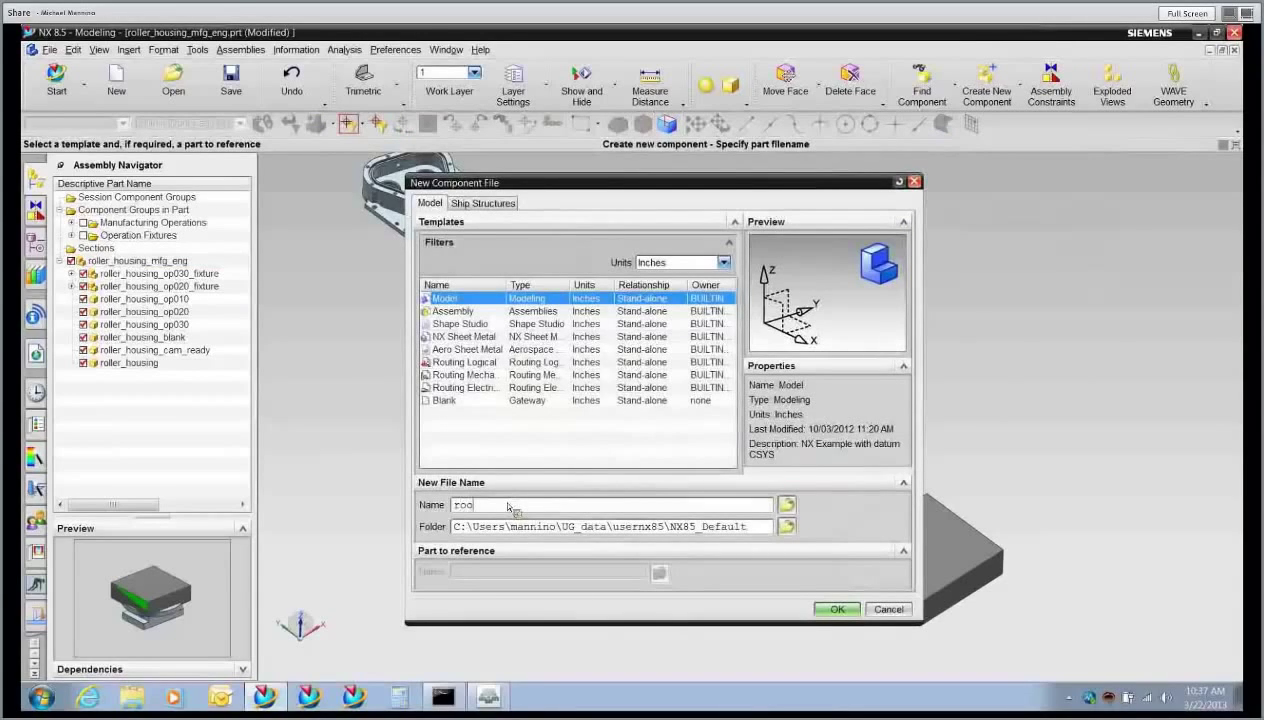
type("ler_housing_op025")
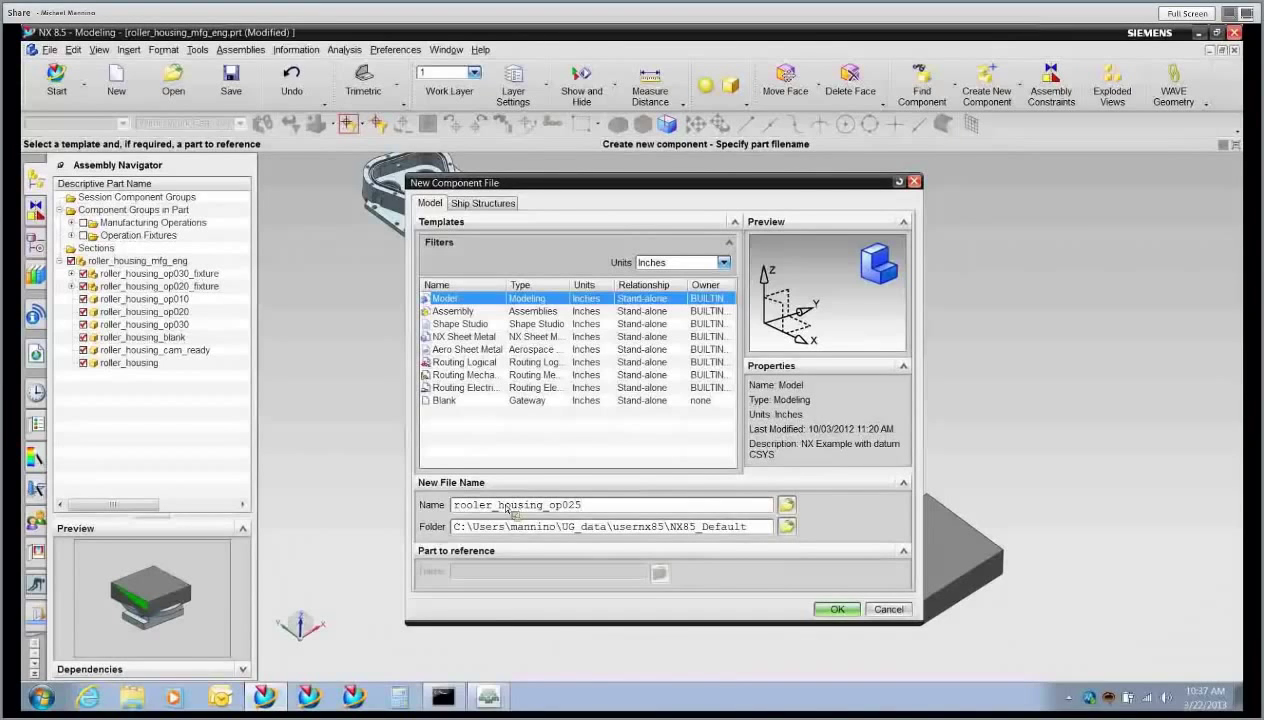
left_click(836, 612)
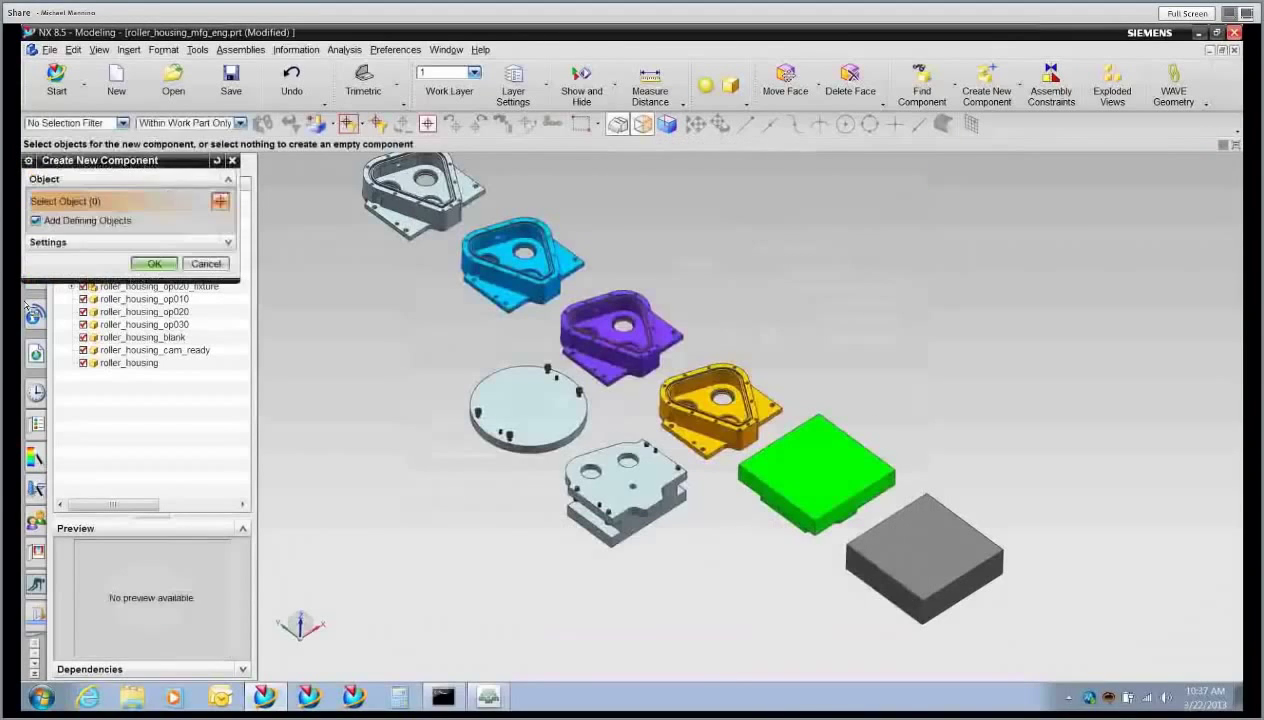
middle_click(199, 374)
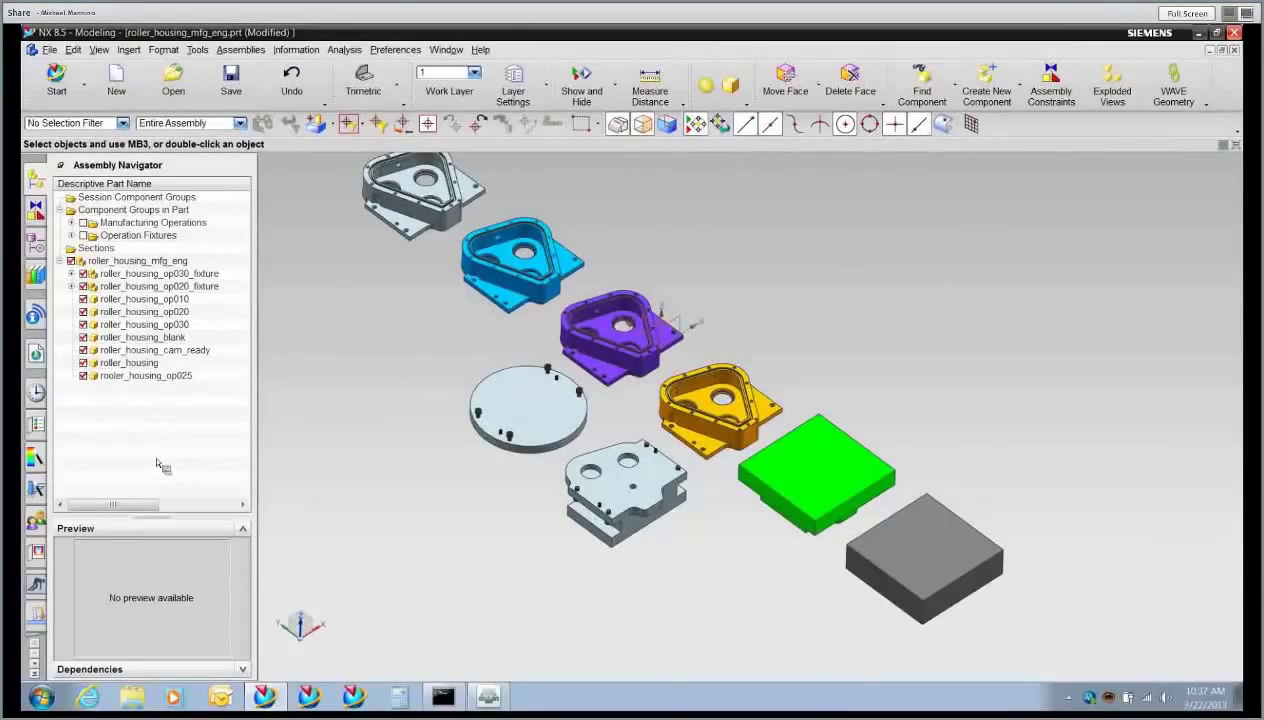
- Make rooler_housing_op025 the work part and link the purple housing body into it with the WAVE Geometry Linker
double_click(176, 380)
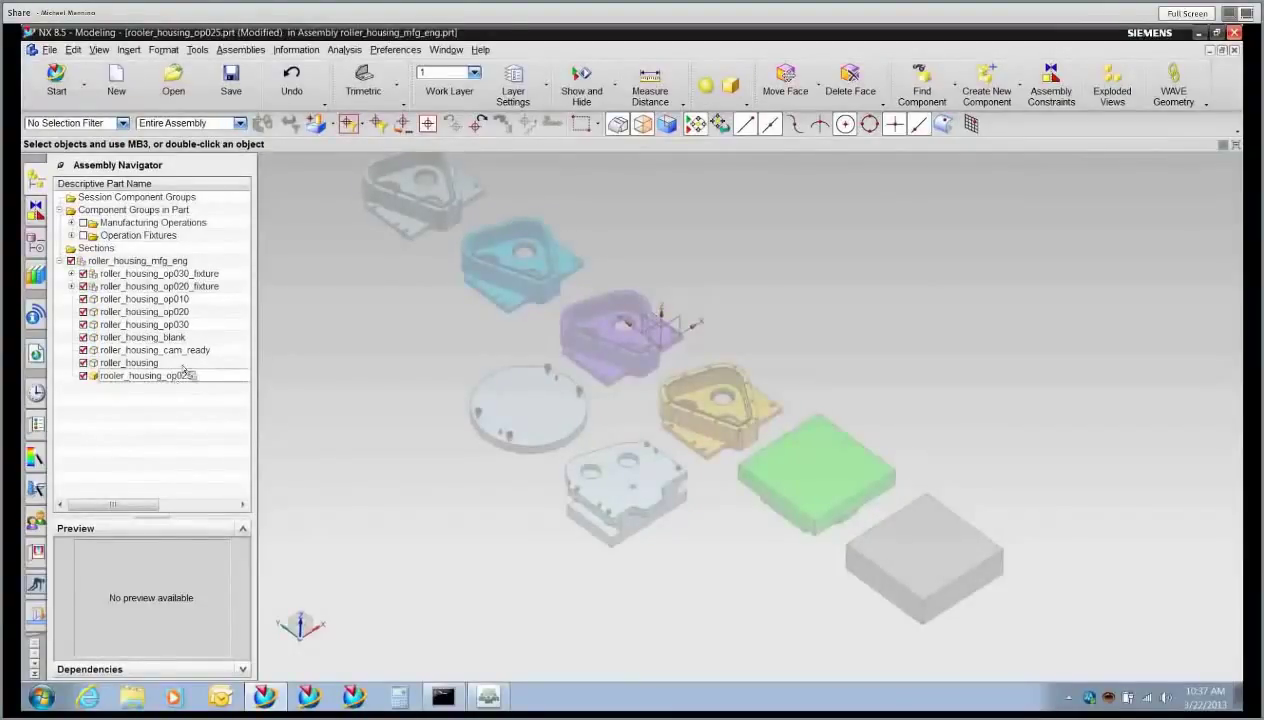
left_click(1177, 85)
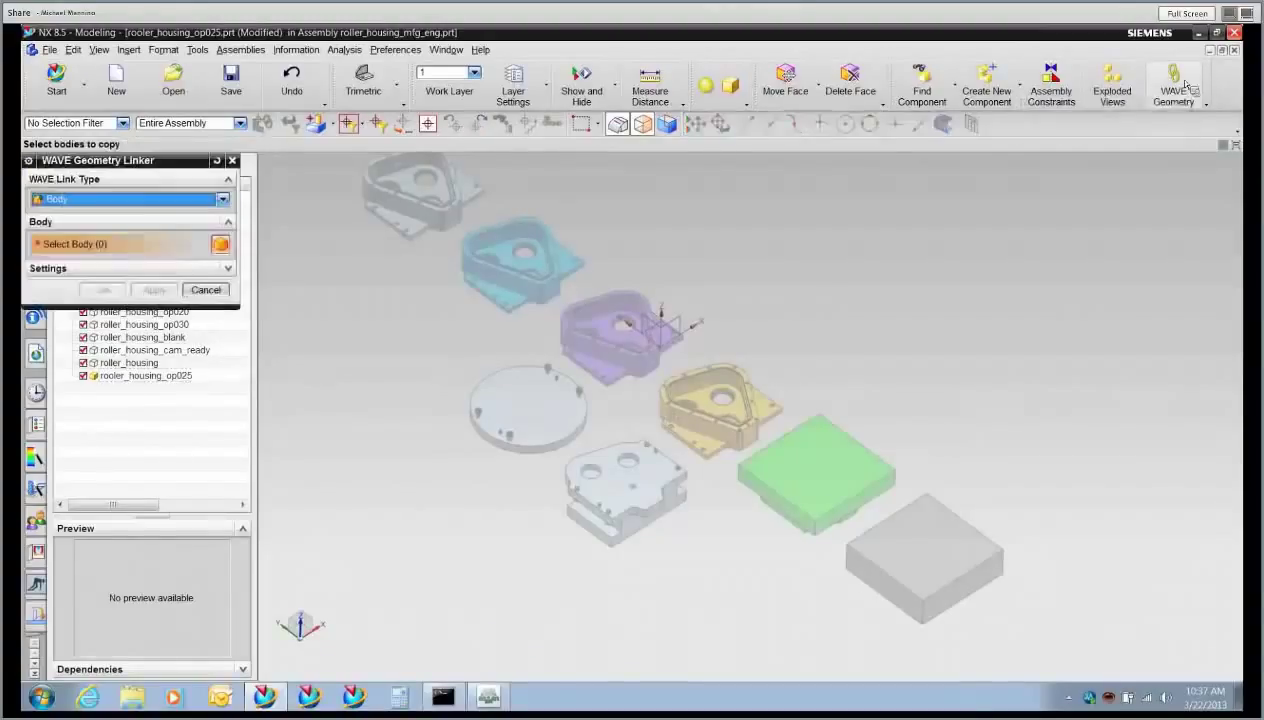
left_click(645, 298)
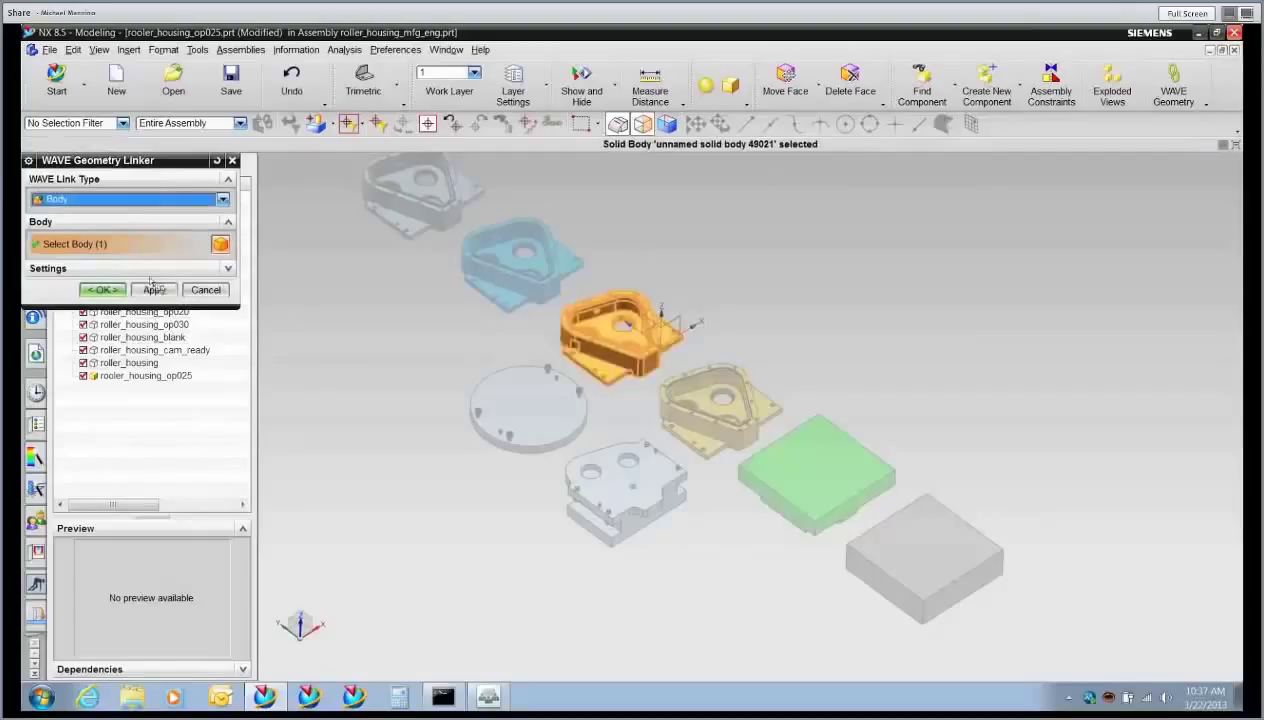
left_click(104, 292)
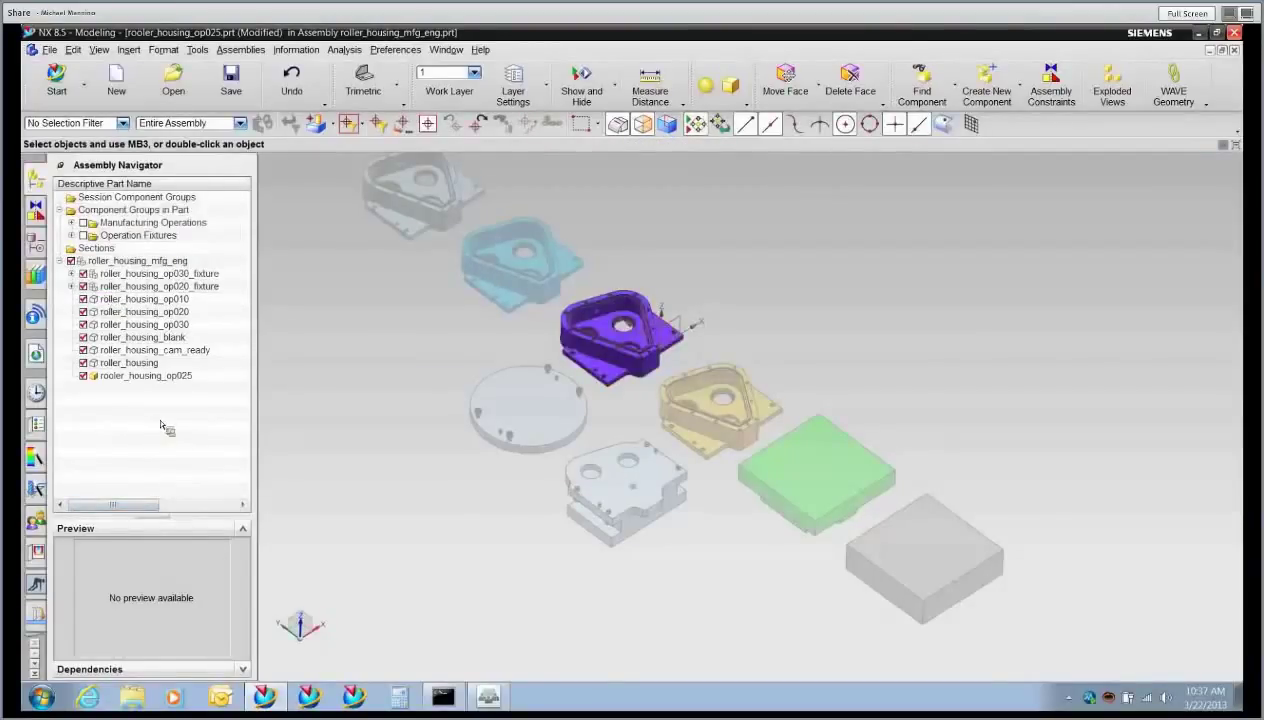
- Make rooler_housing_op025 the displayed part so that its linked housing body is shown on its own
right_click(168, 381)
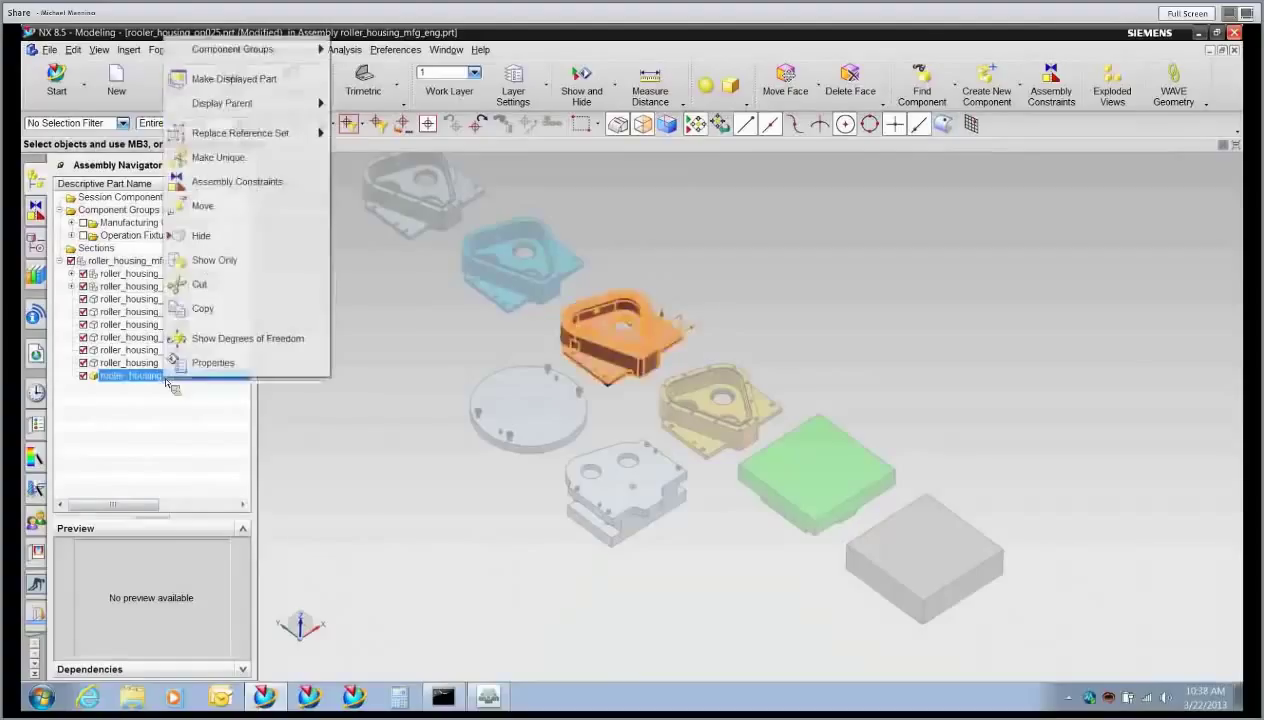
left_click(203, 89)
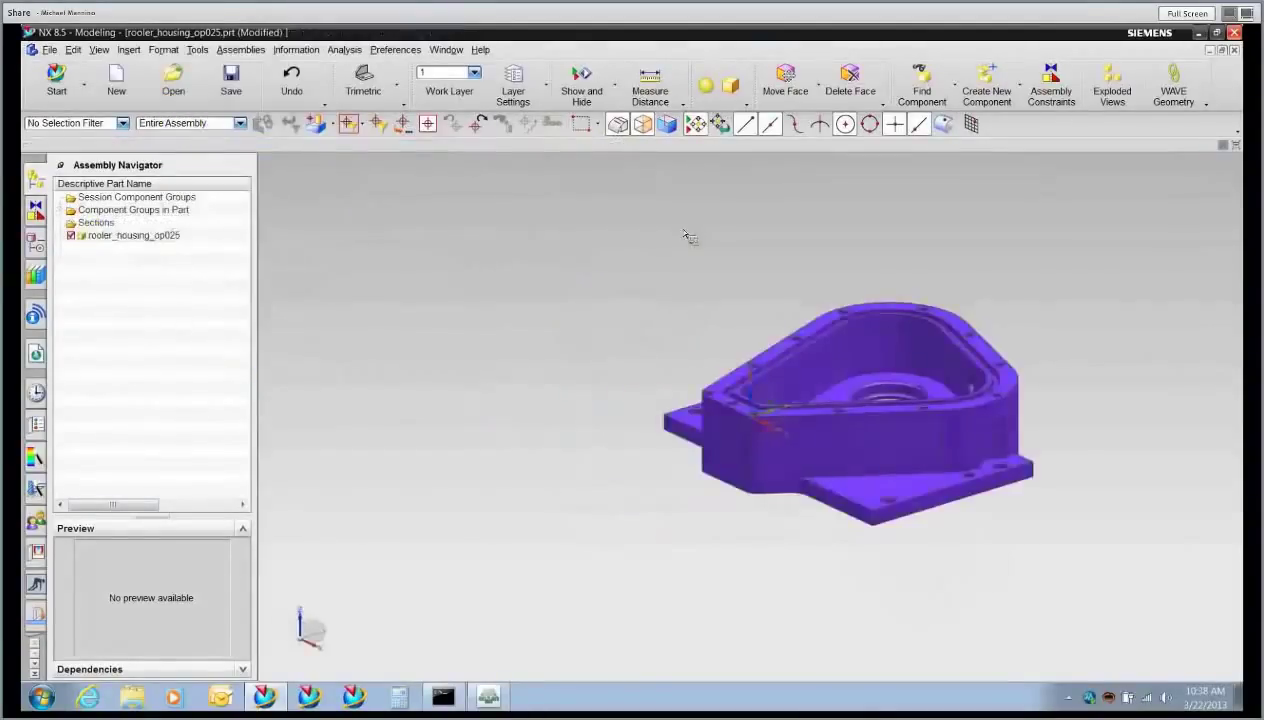
key("Home")
middle_click_drag(478, 231, 443, 232, "shift")
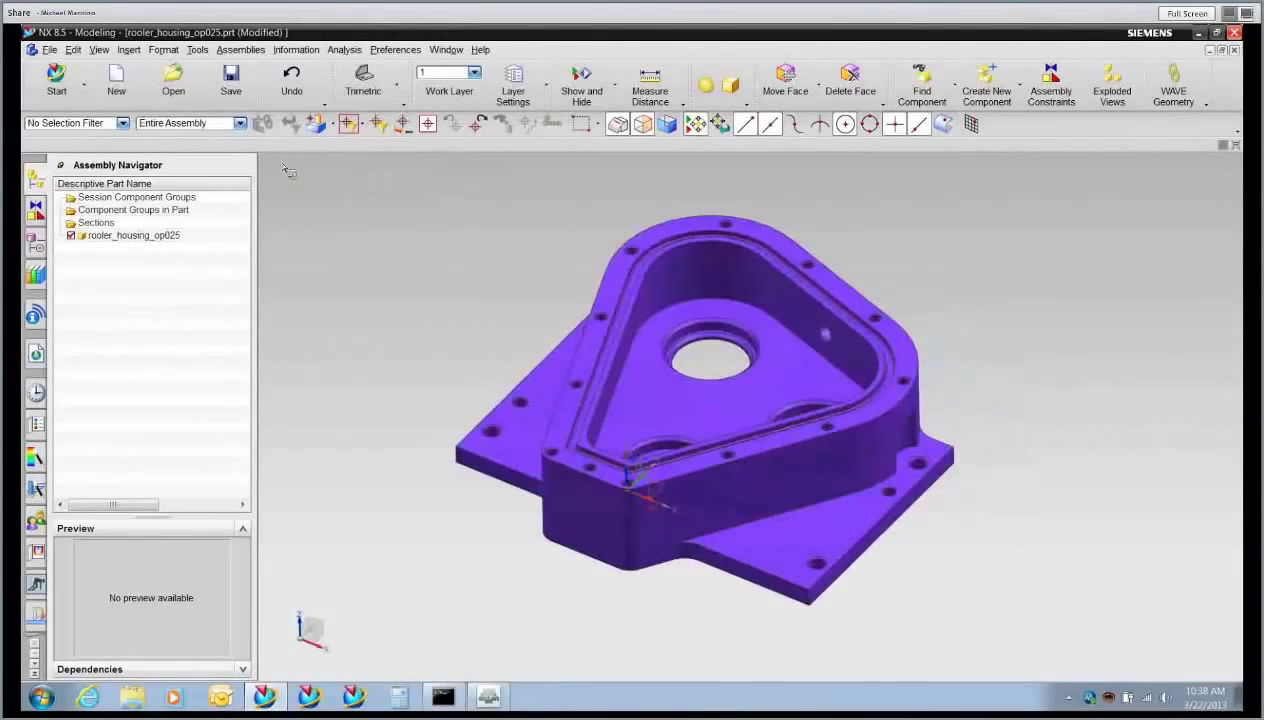
- Change the object display colour of the linked housing body to pink
left_click(73, 49)
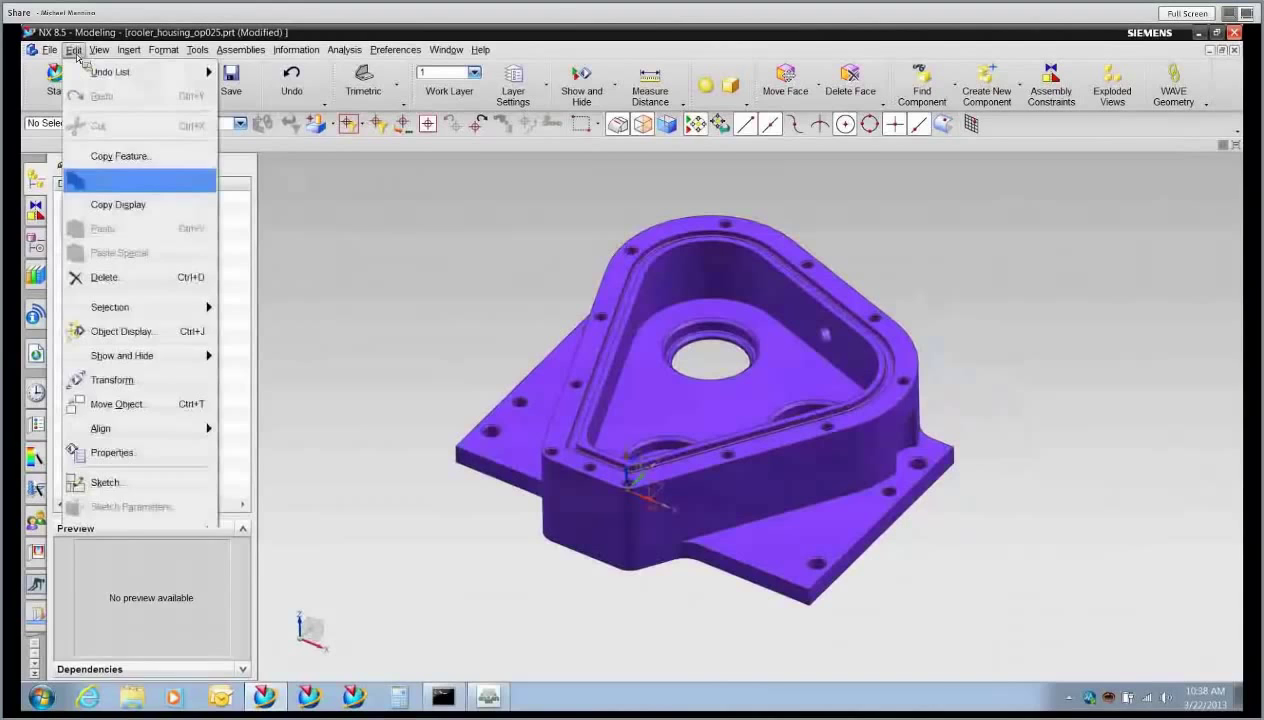
left_click(113, 330)
left_click(462, 363)
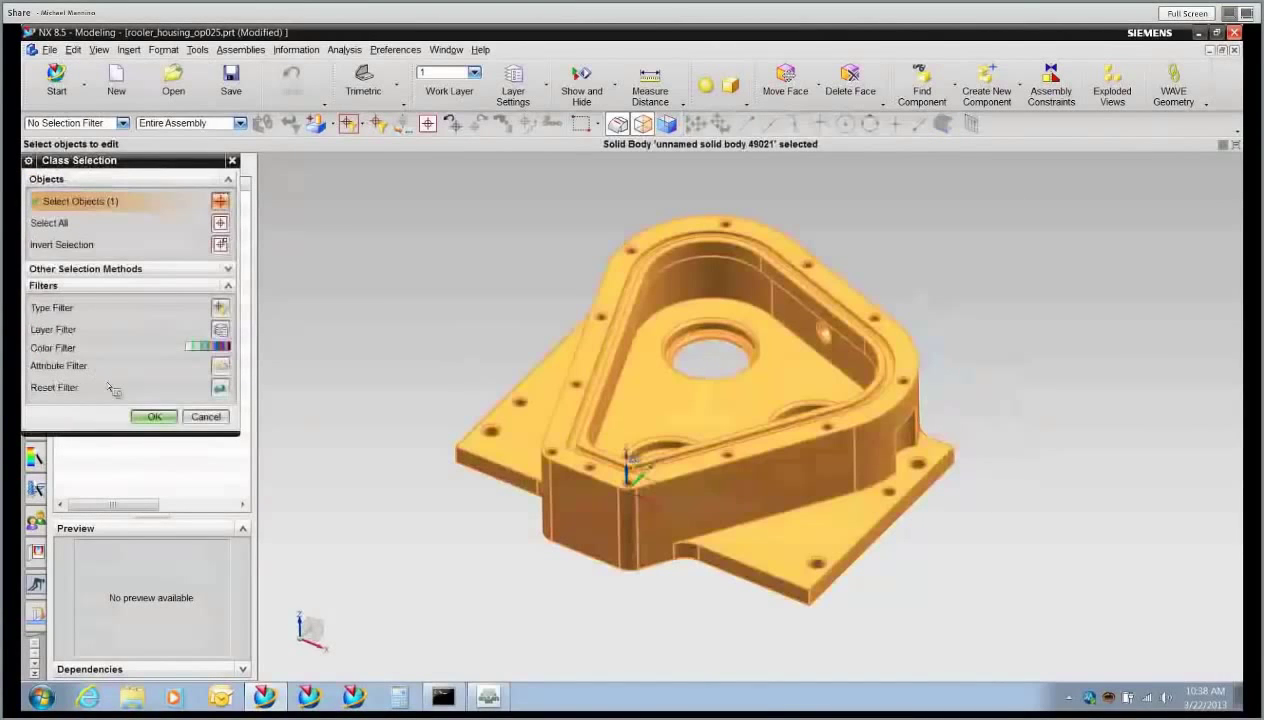
left_click(155, 416)
left_click(186, 239)
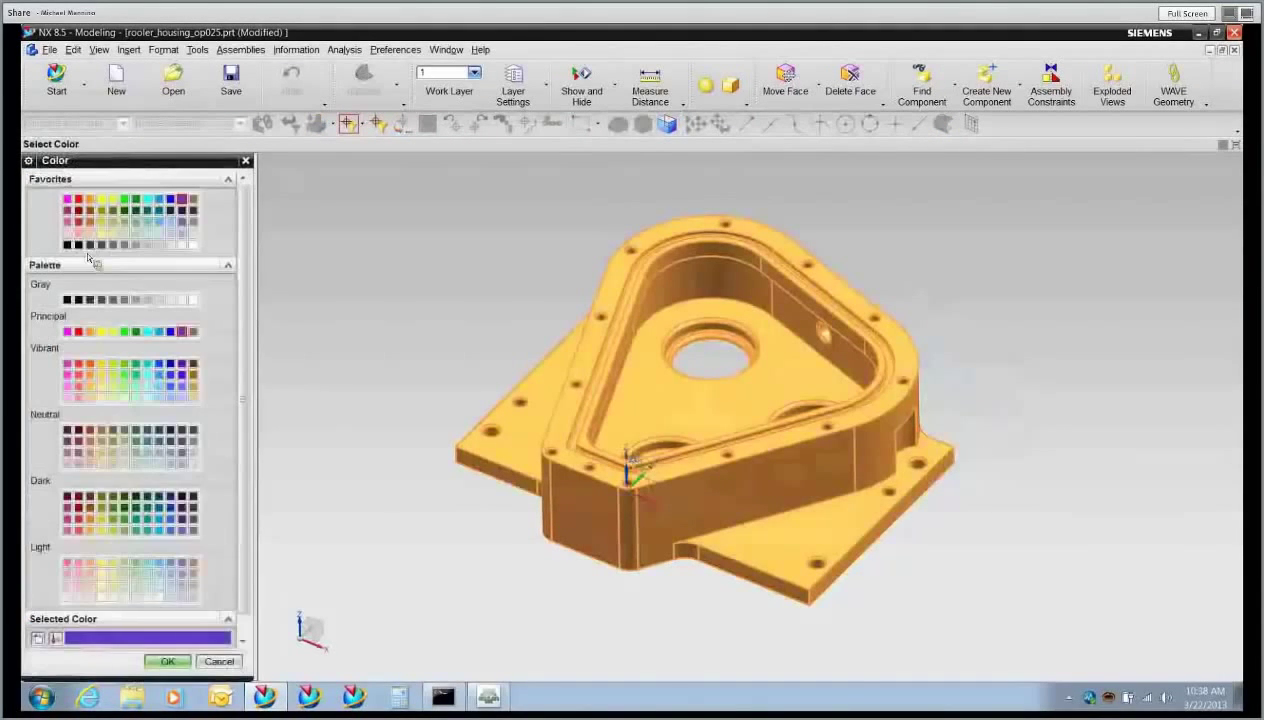
left_click(70, 230)
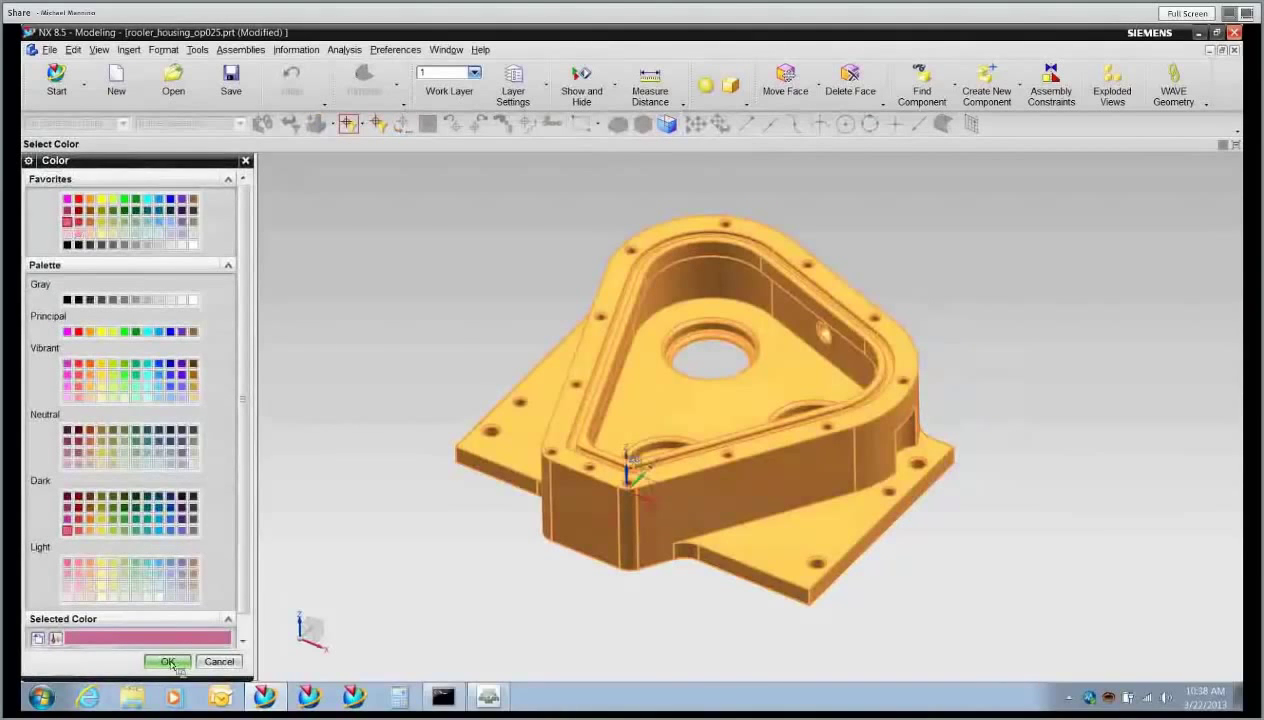
left_click(168, 661)
left_click(106, 533)
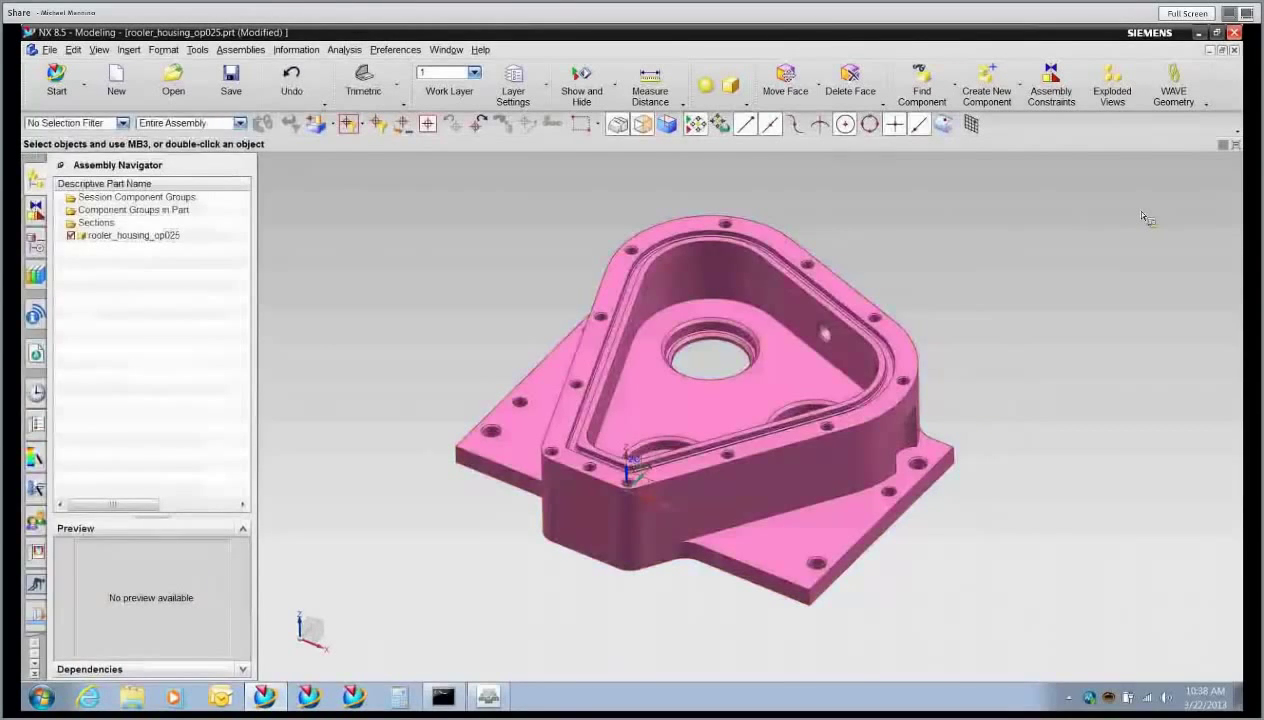
- Remove the stepped hole through the housing's side wall with Delete Face, selecting its inner and outer faces
middle_click_drag(1142, 216, 1135, 213)
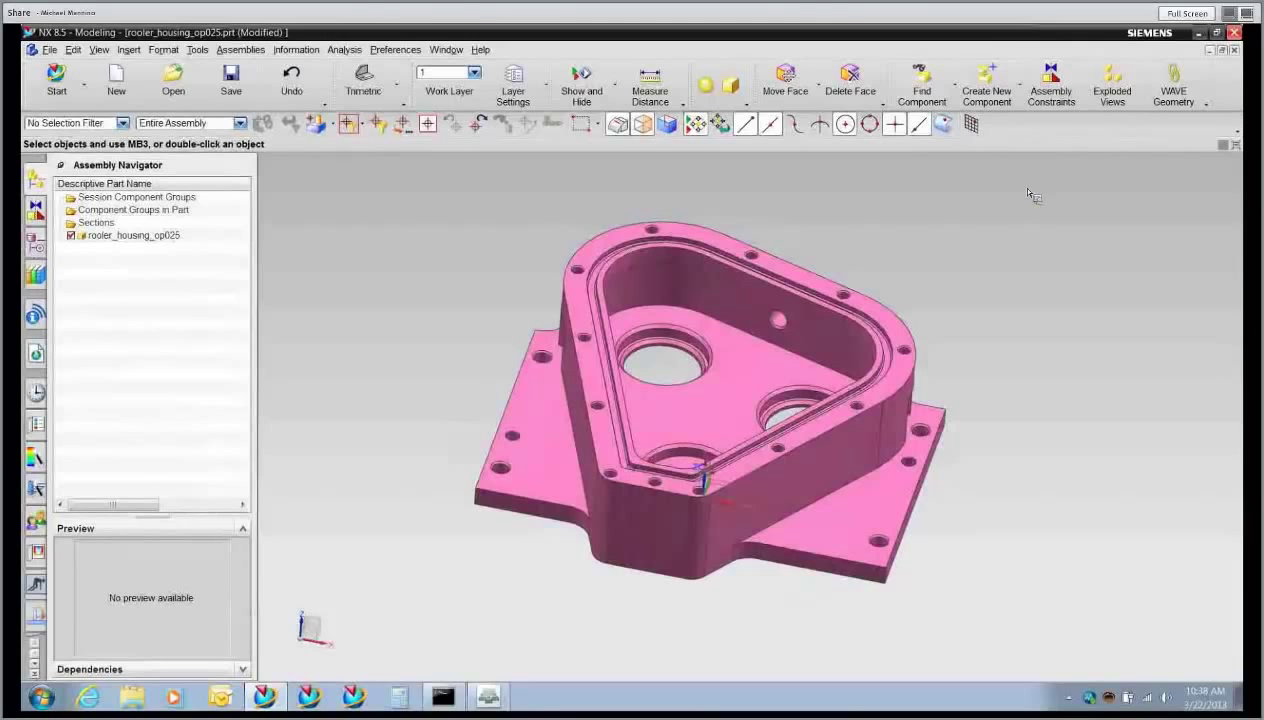
left_click(850, 80)
left_click(207, 202)
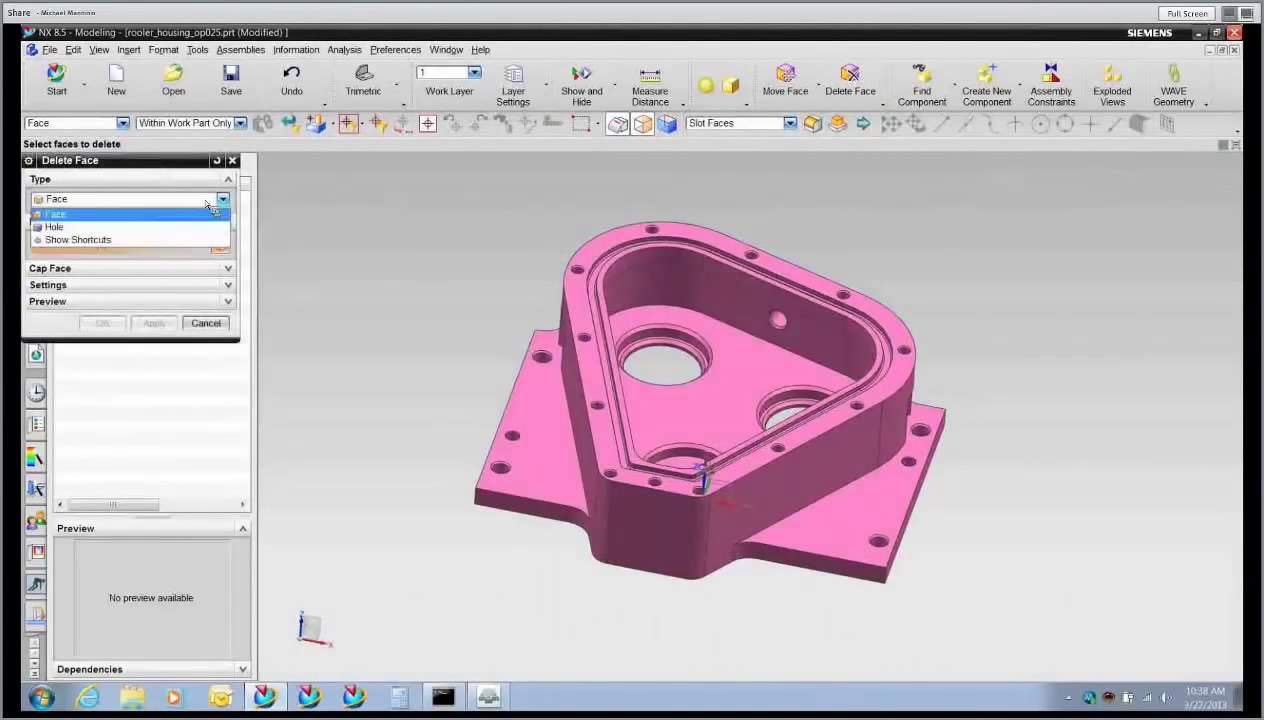
left_click(277, 191)
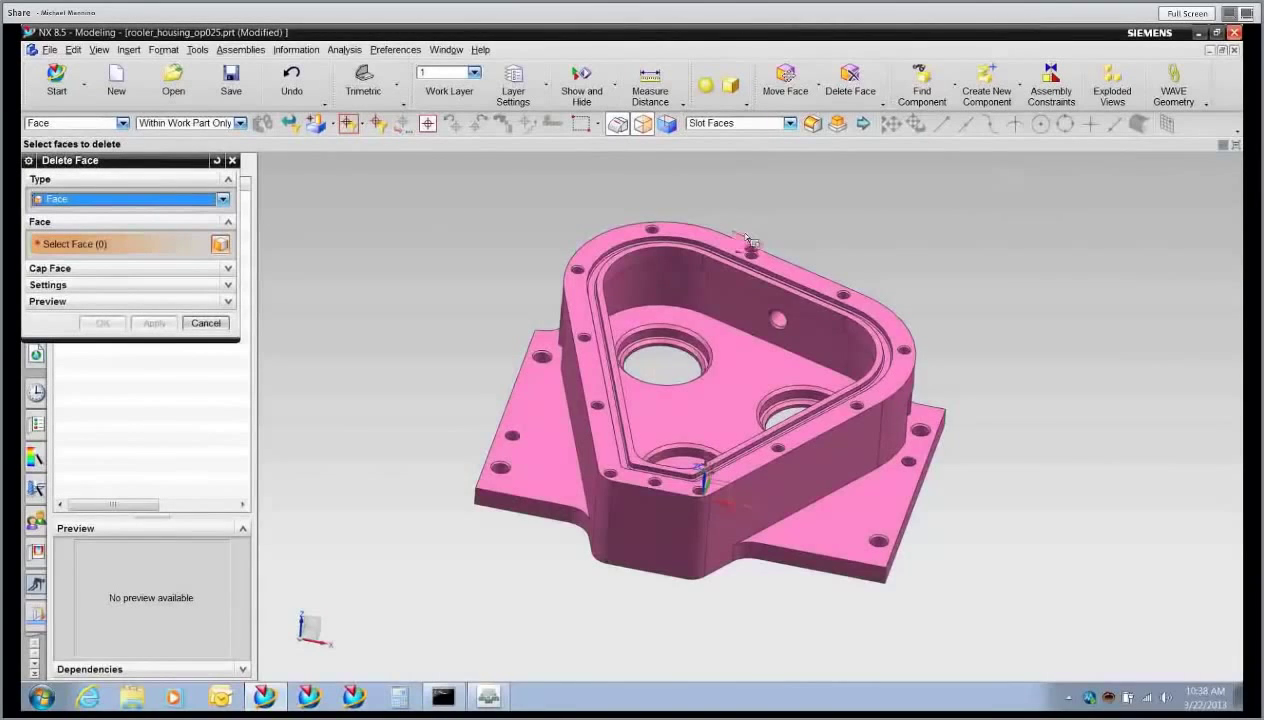
scroll(750, 242, "up", 3)
left_click(804, 290)
scroll(943, 258, "up", 1)
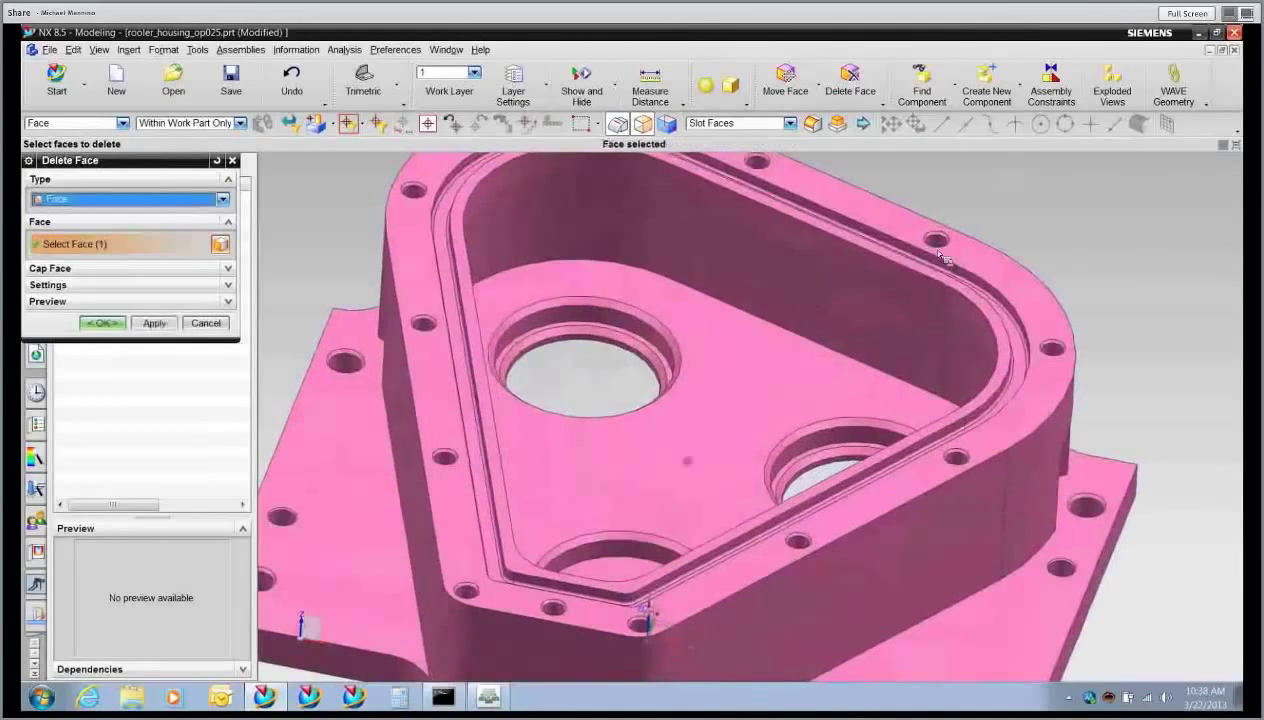
middle_click_drag(943, 258, 746, 270)
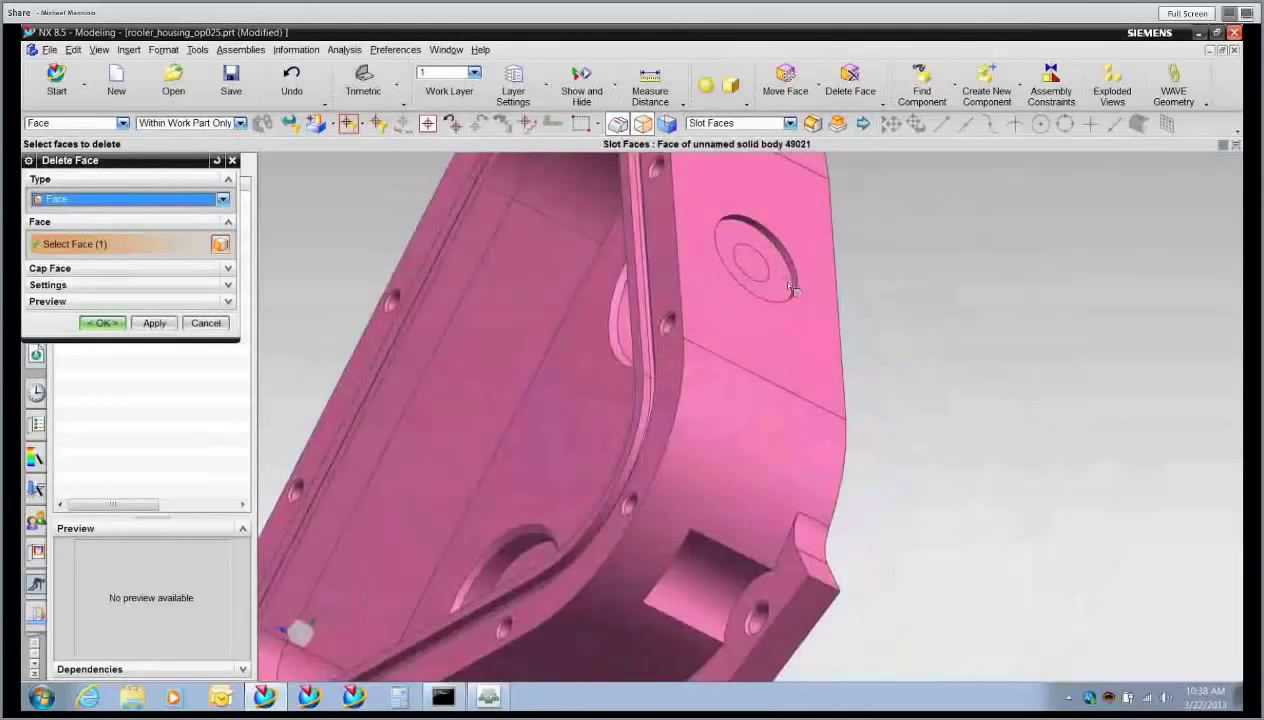
left_click(788, 284)
key("Home")
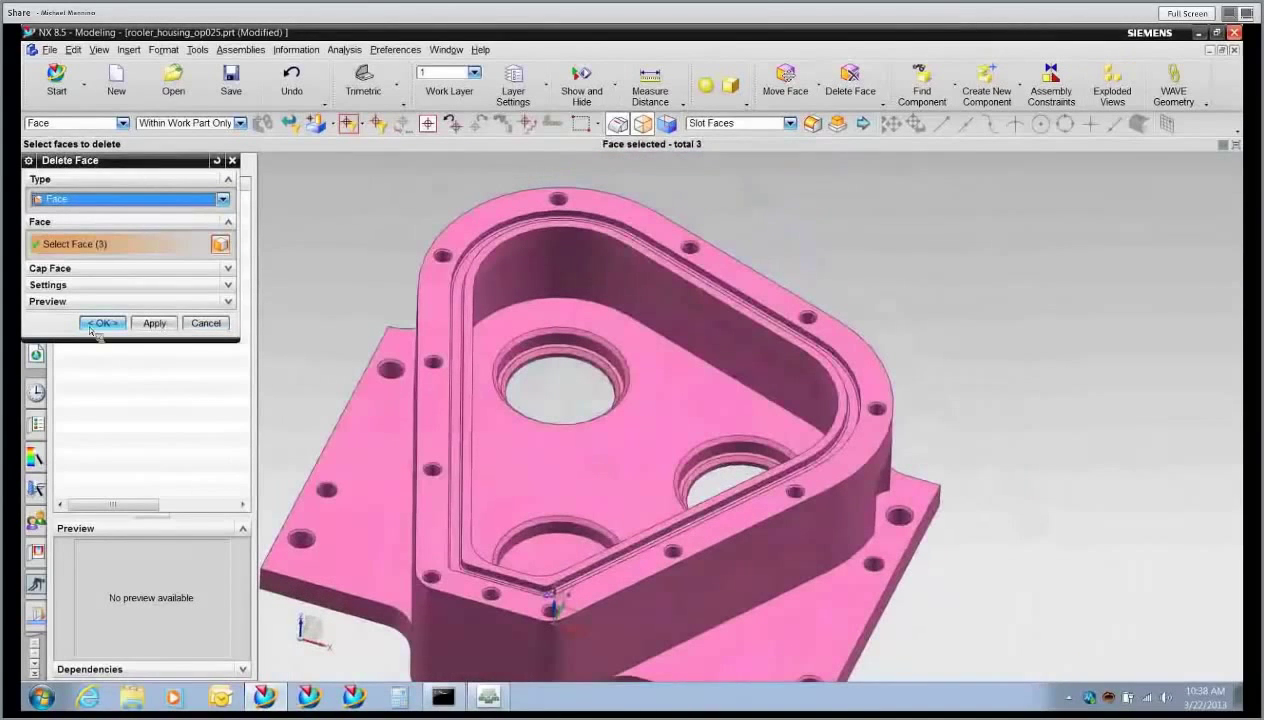
left_click(94, 326)
key("ctrl+f")
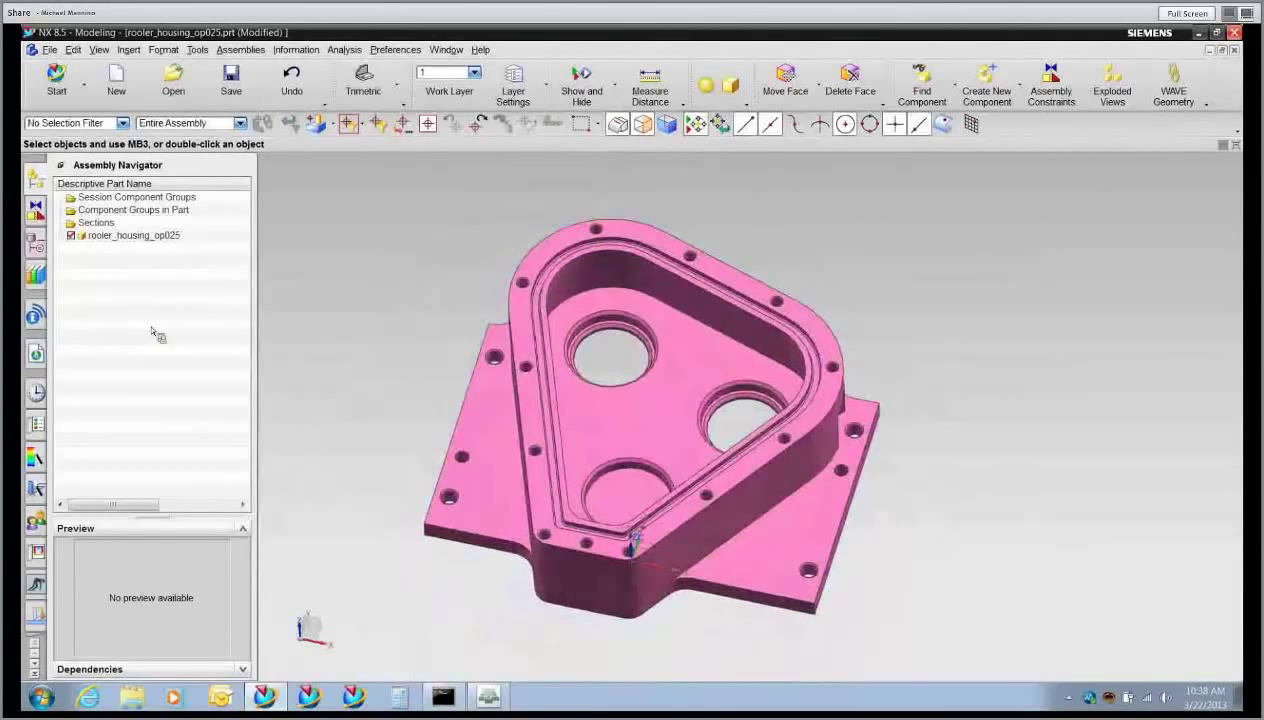
- Display the parent assembly roller_housing_mfg_eng and make it the work part
right_click(176, 241)
mouse_move(222, 280)
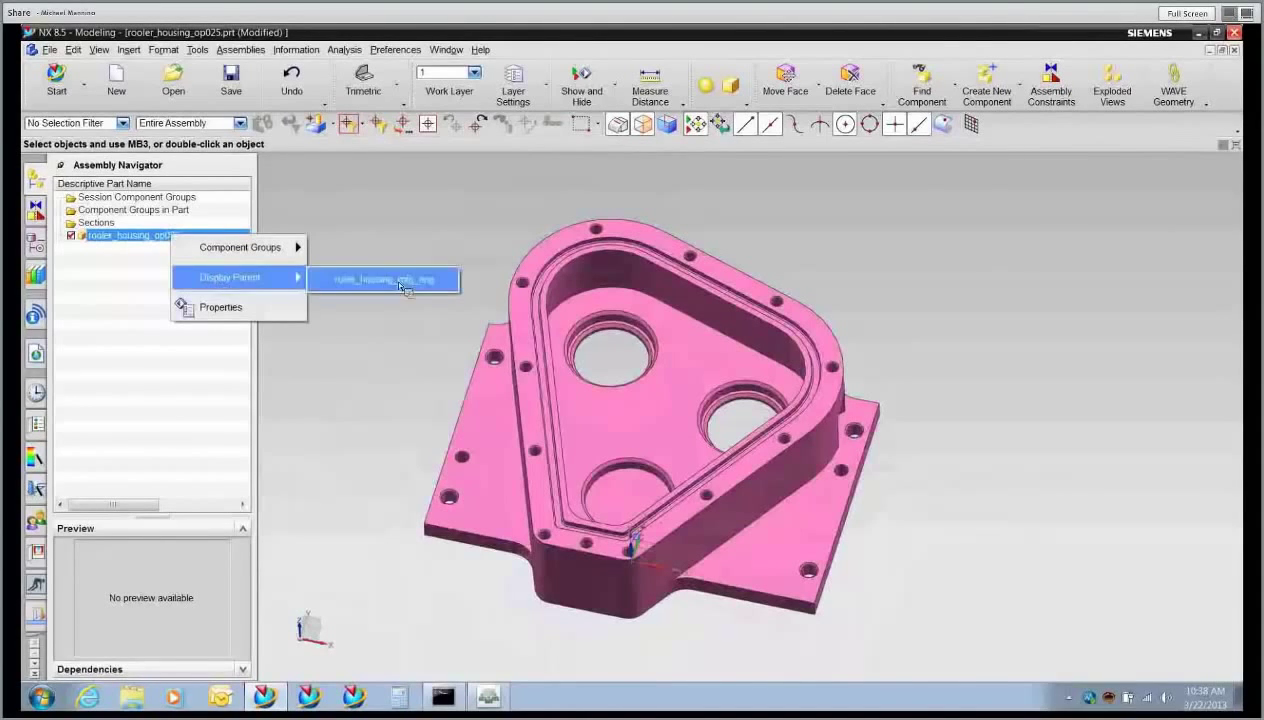
left_click(402, 287)
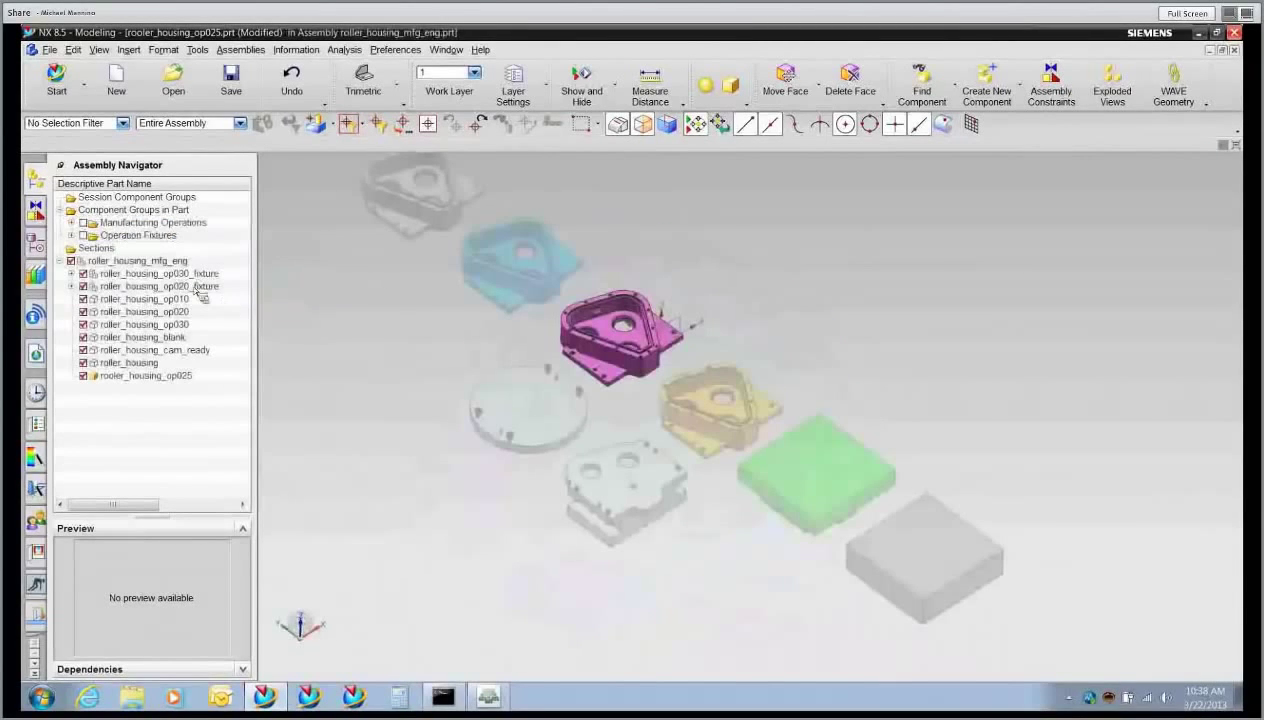
double_click(124, 262)
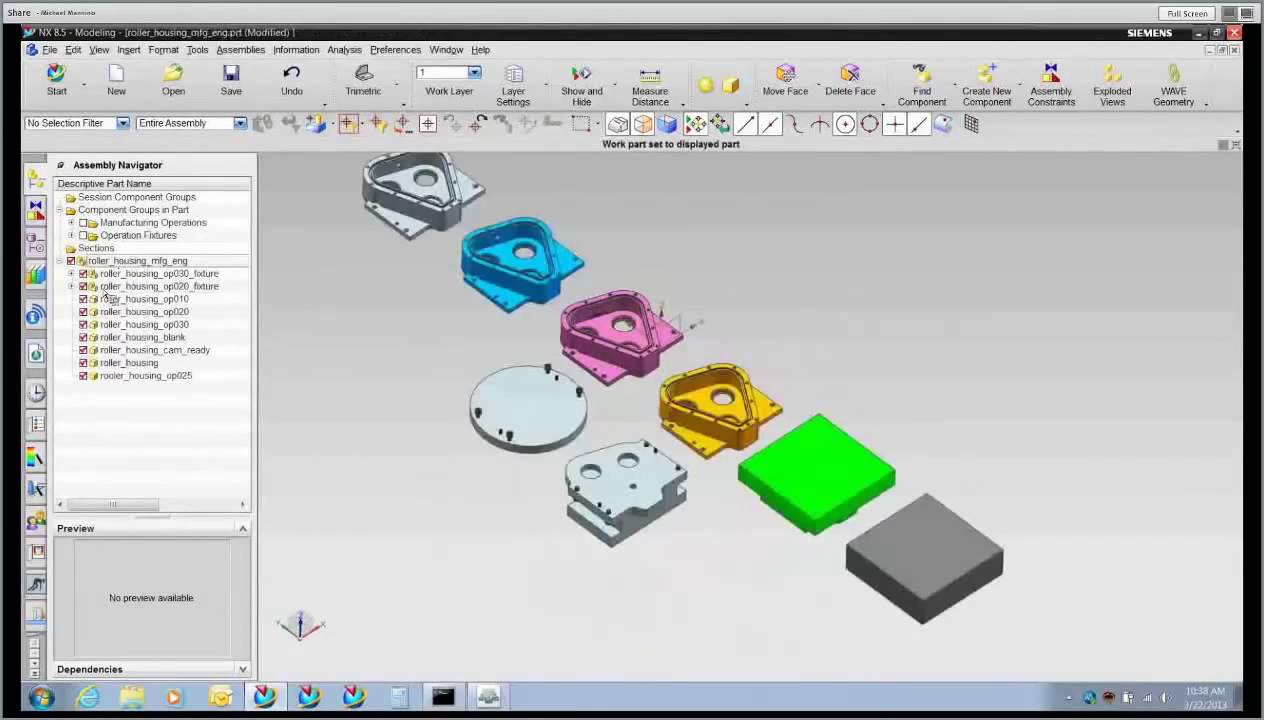
- Edit Explosion 1 to move rooler_housing_op025 out of the row of housings along X, and by -4 inches along YC
left_click(1112, 88)
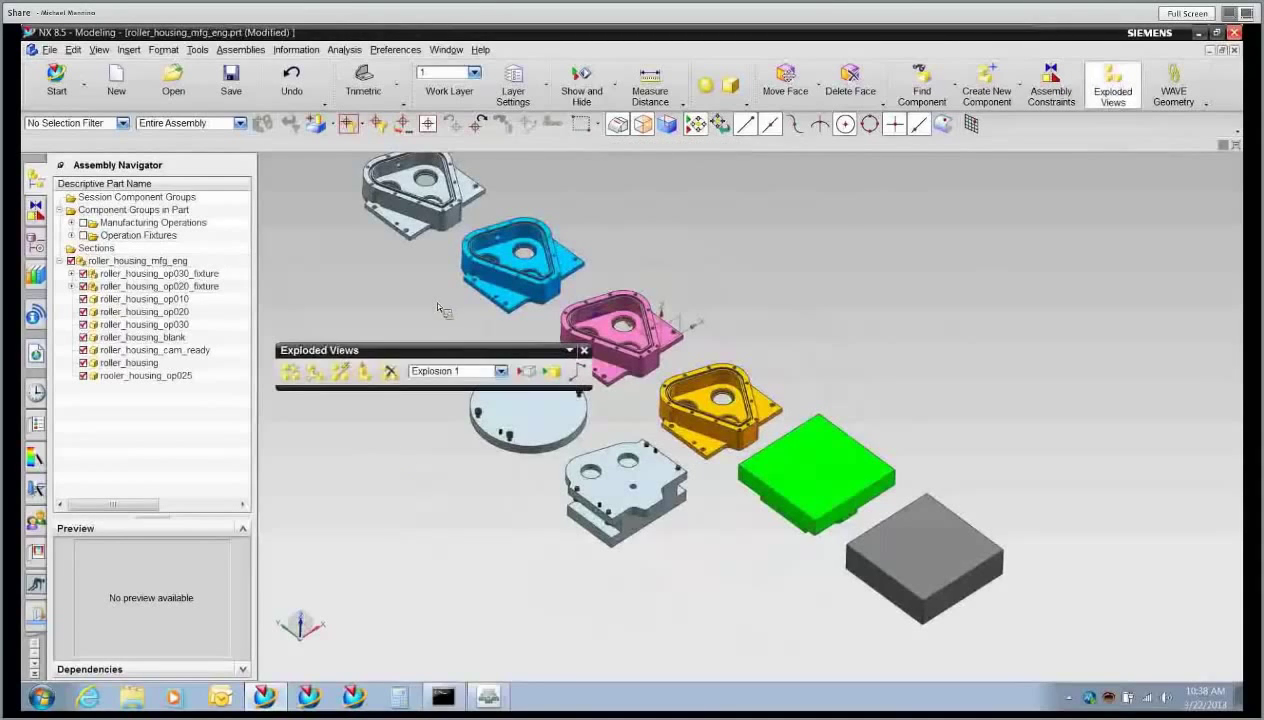
left_click(314, 372)
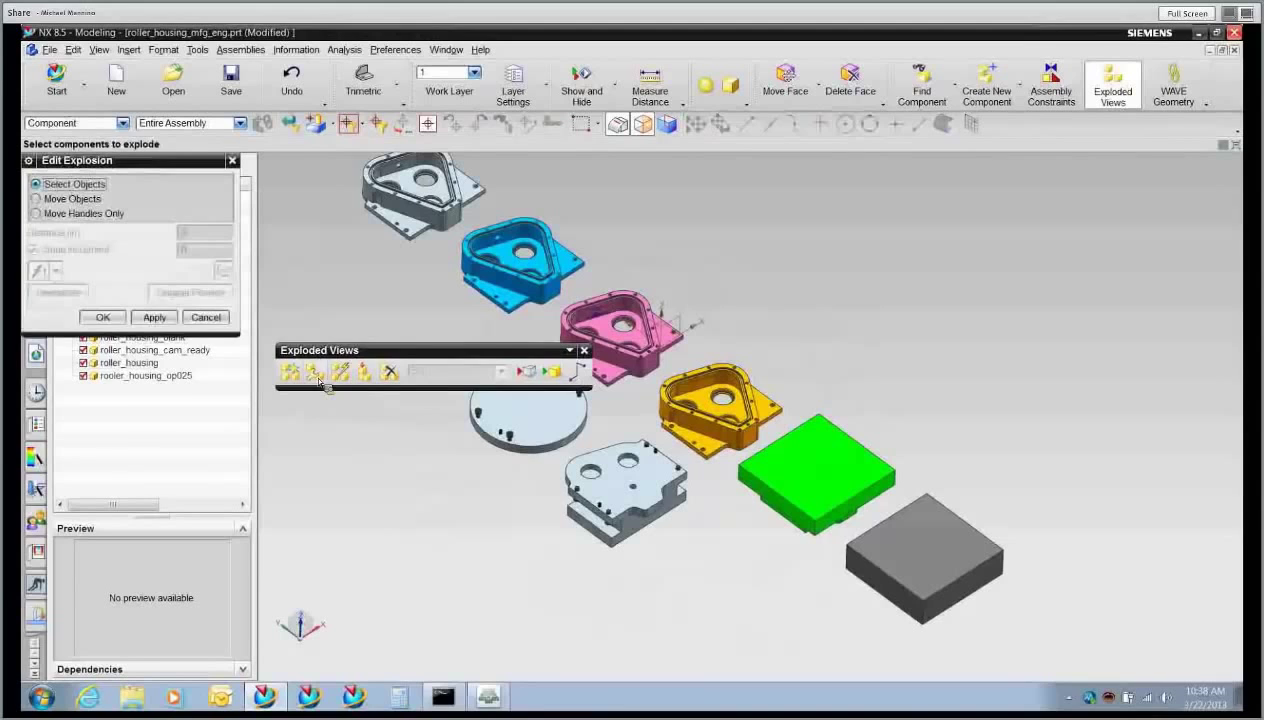
left_click(178, 377)
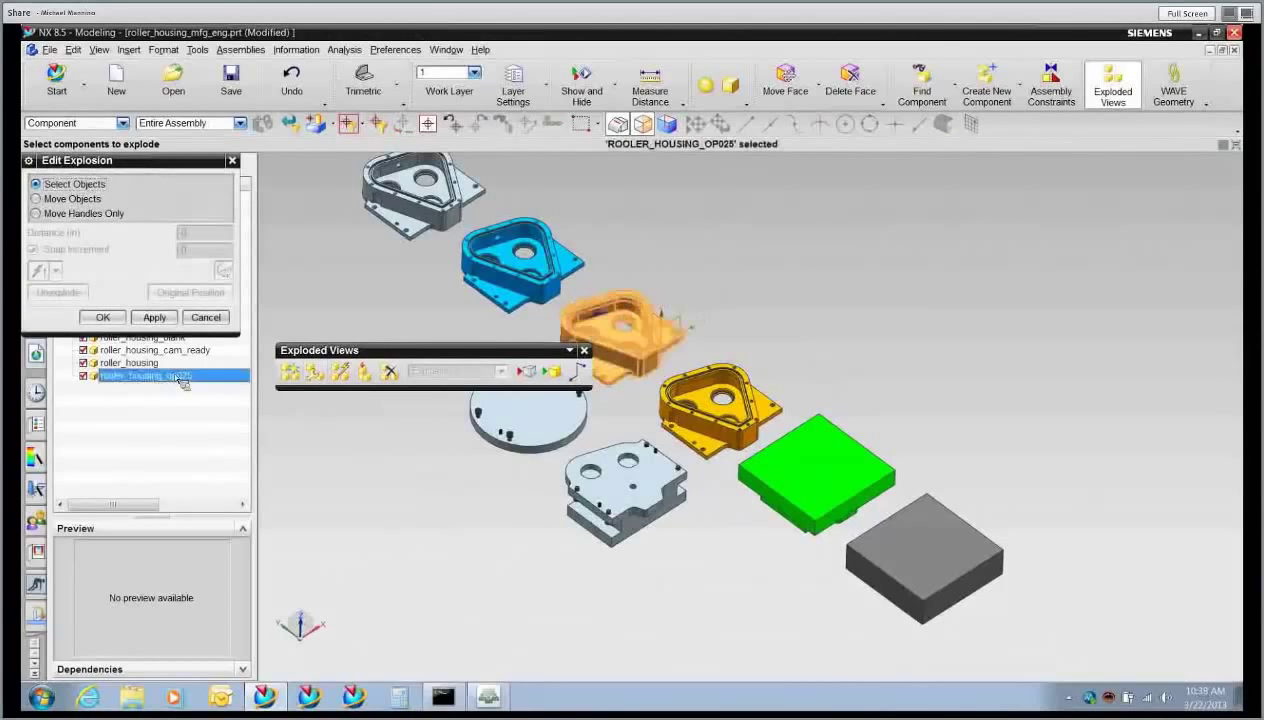
left_click(74, 199)
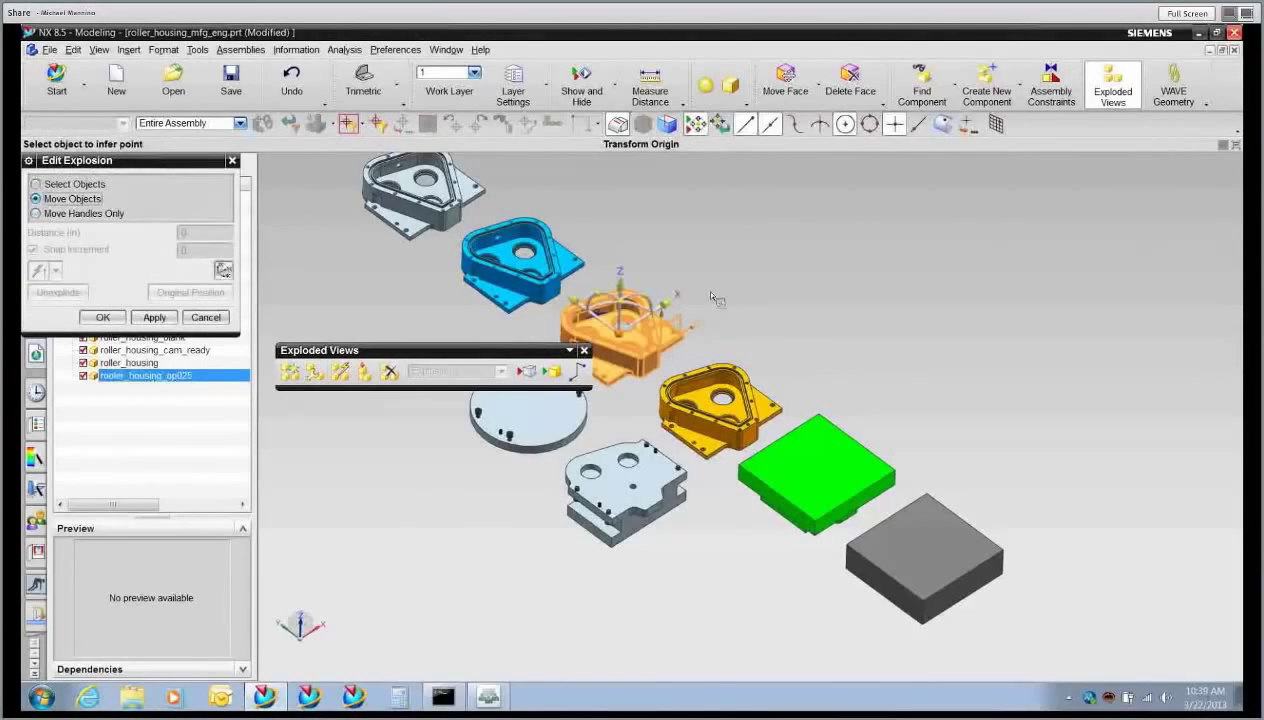
left_click_drag(664, 304, 788, 219)
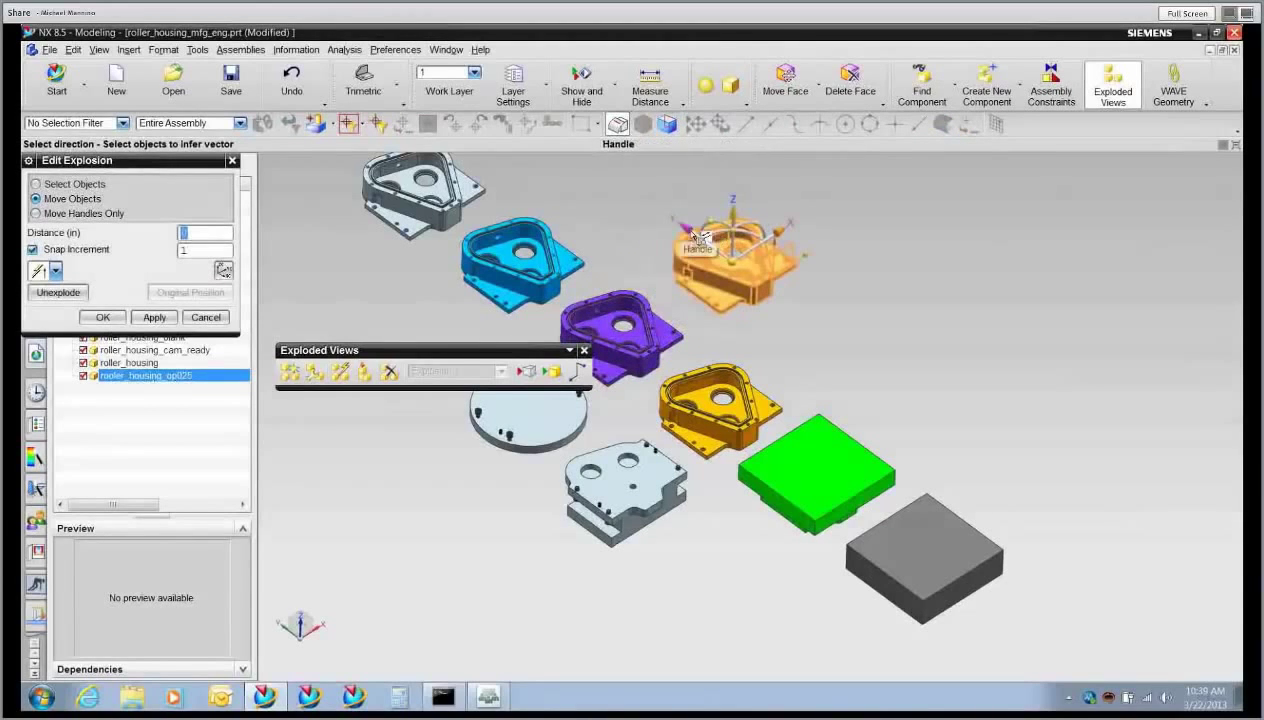
left_click_drag(700, 237, 733, 318)
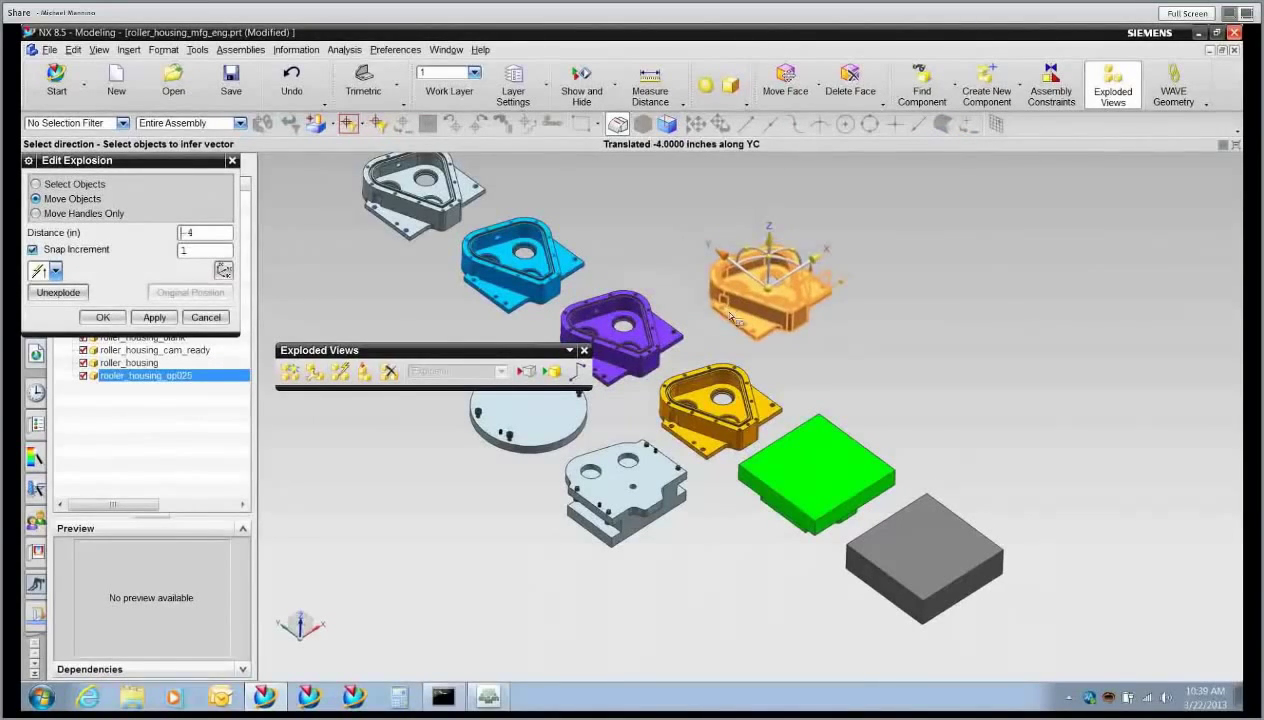
left_click(104, 317)
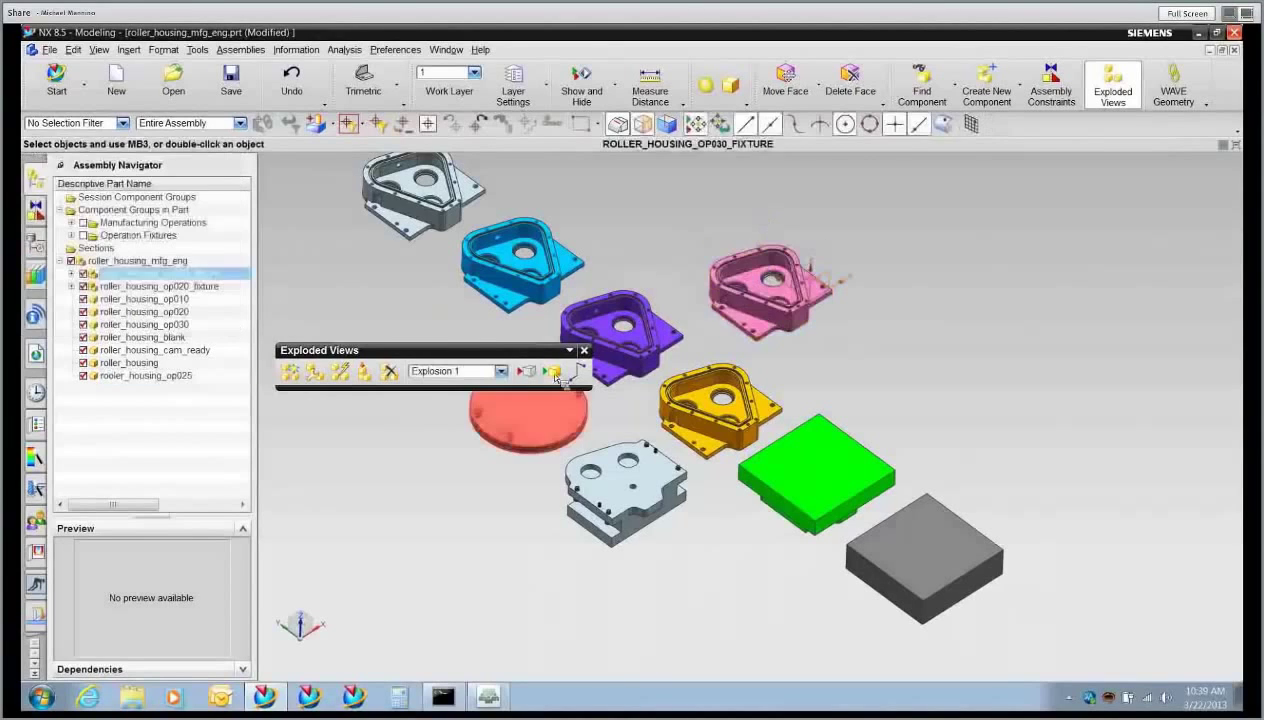
left_click(584, 350)
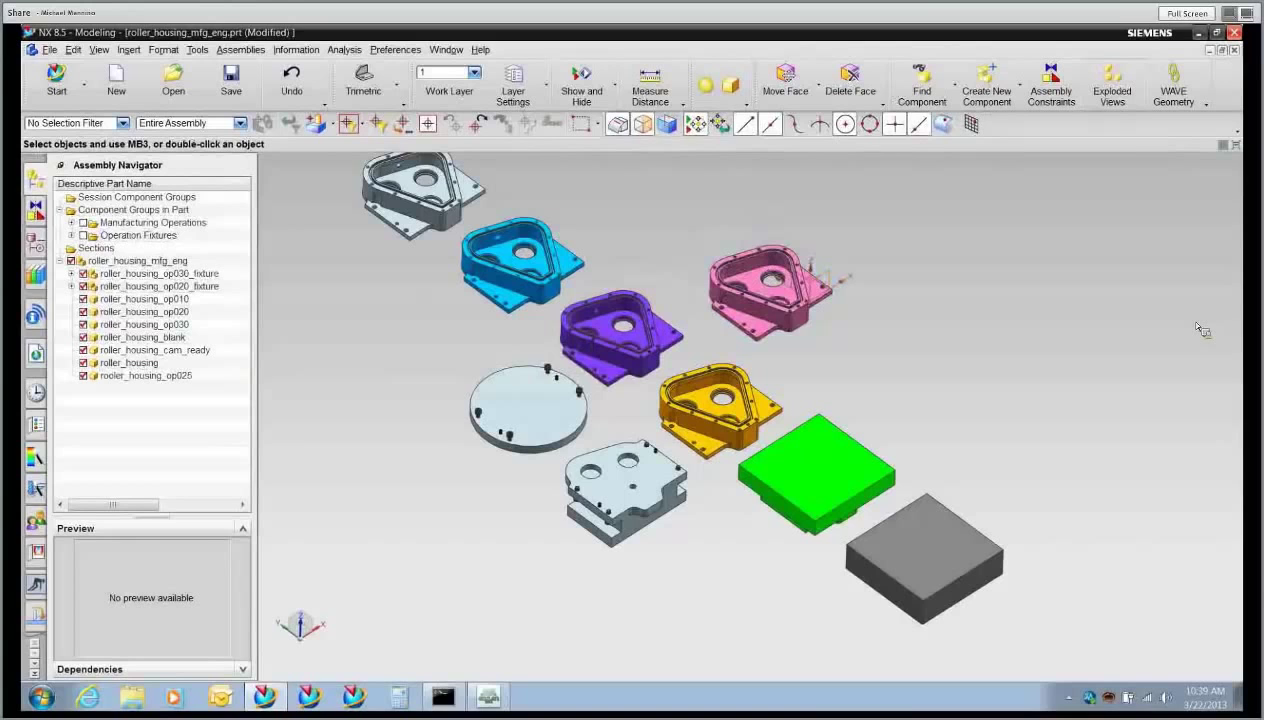
- Make roller_housing_op020 the work part and relink its Linked Body (1) to the rooler_housing_op025 body
scroll(1202, 330, "up", 5)
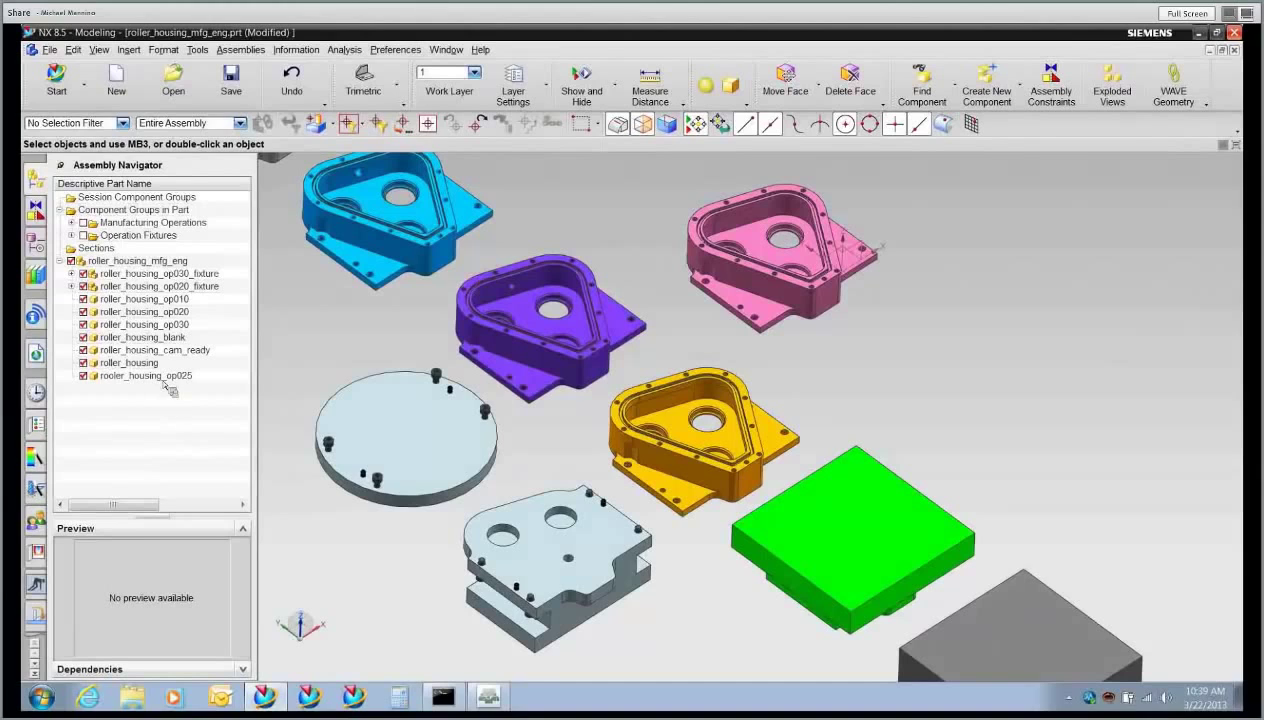
double_click(166, 313)
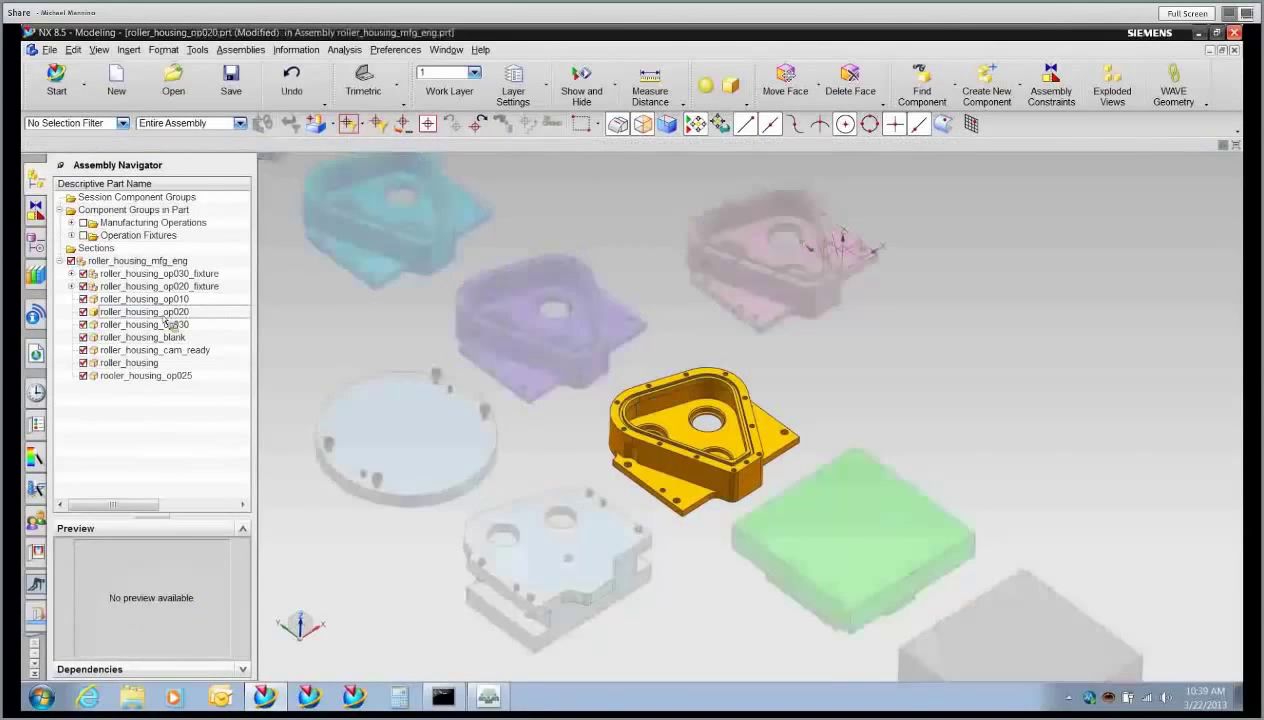
left_click(40, 247)
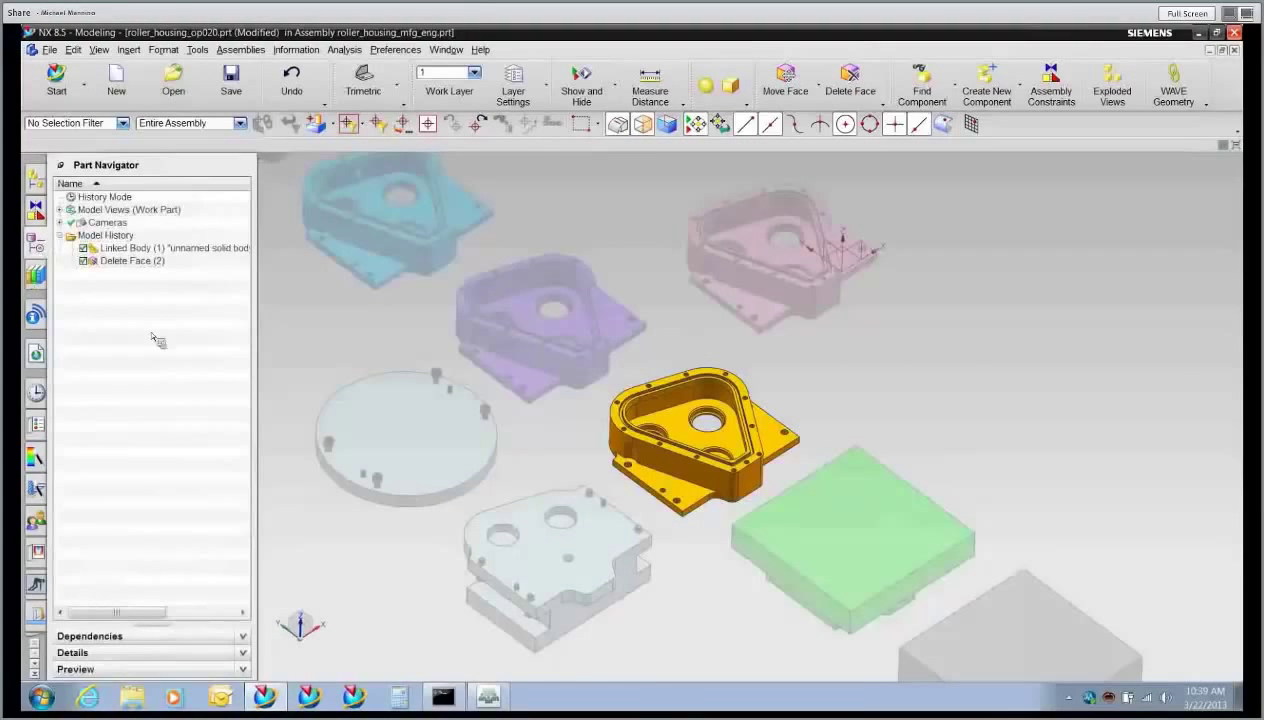
left_click(180, 249)
right_click(180, 249)
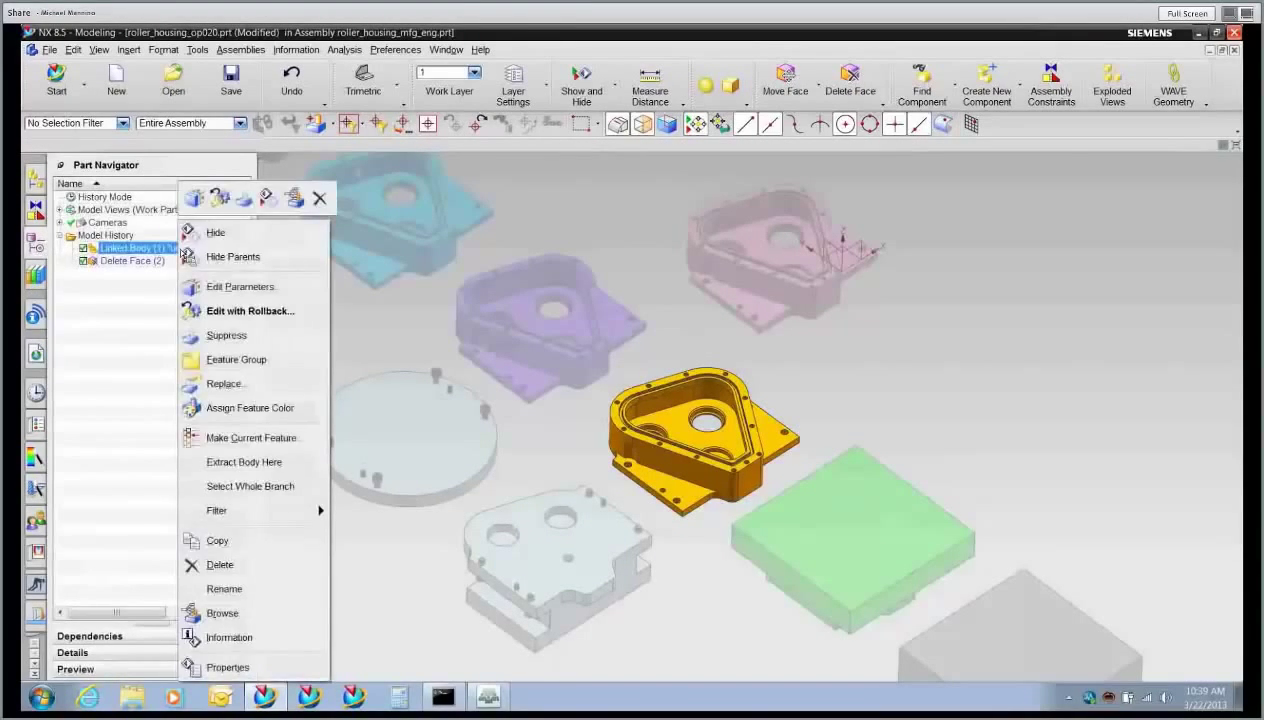
left_click(220, 311)
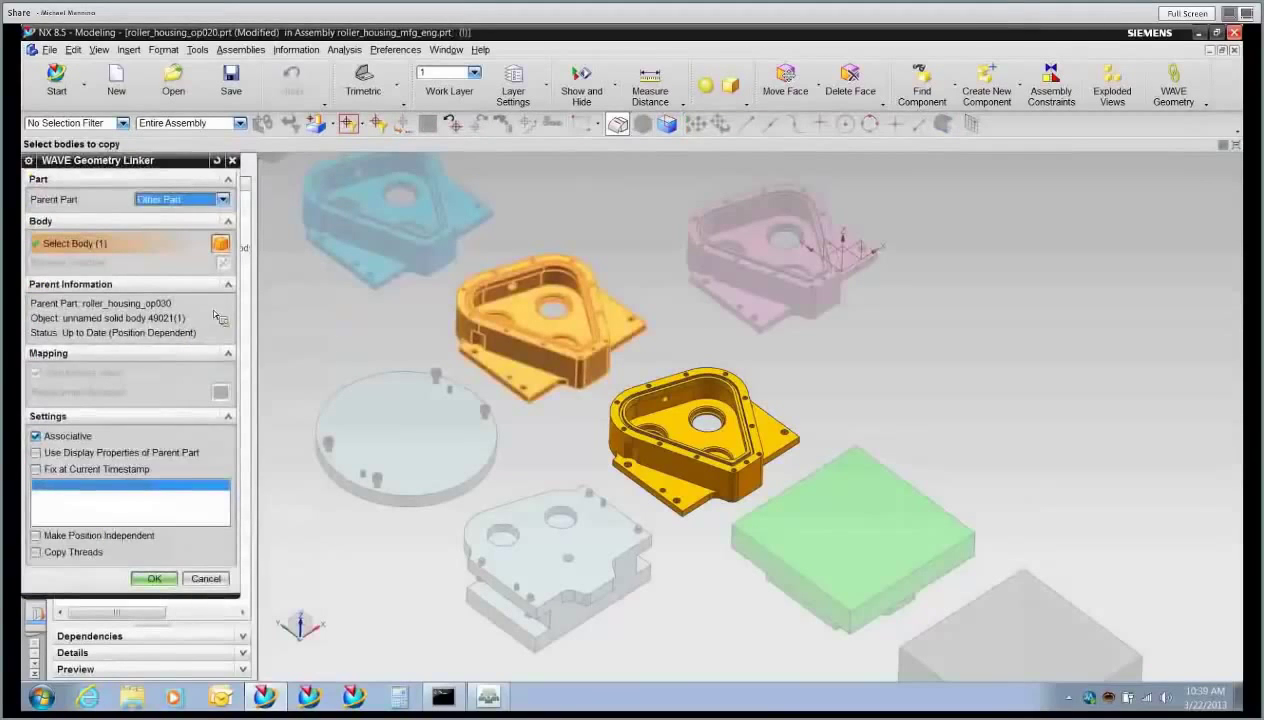
left_click(776, 277)
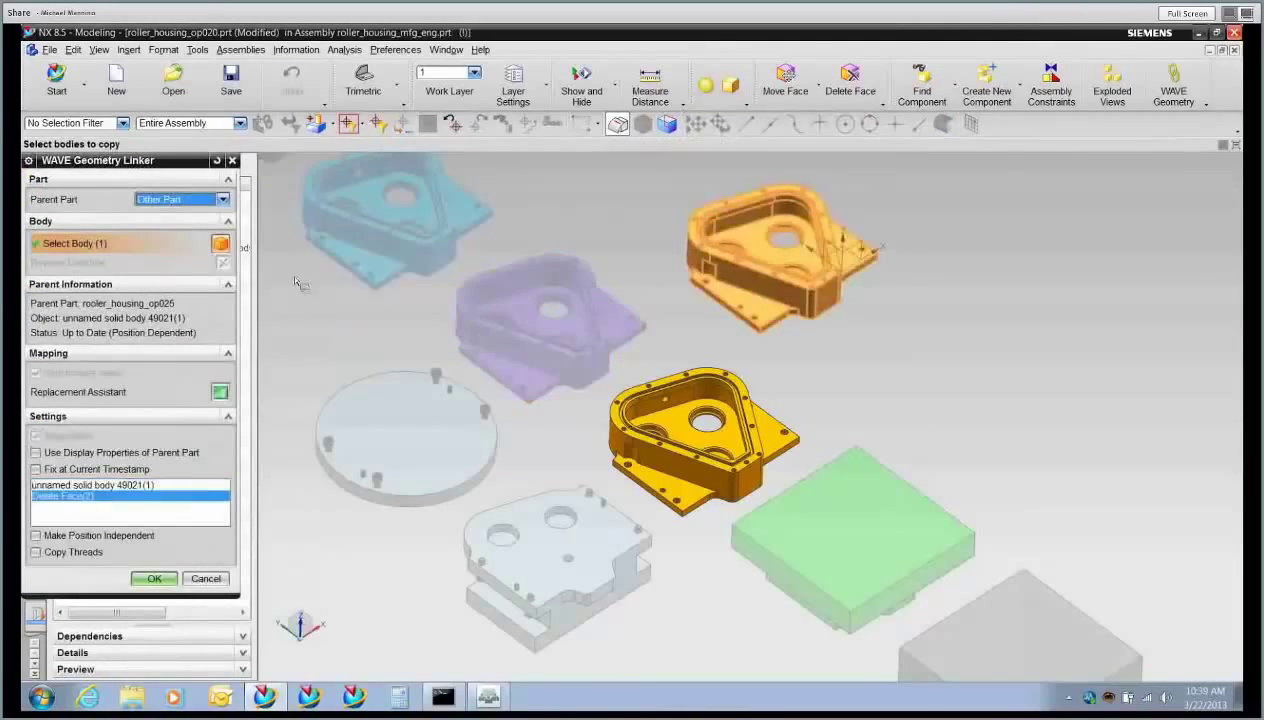
left_click(154, 578)
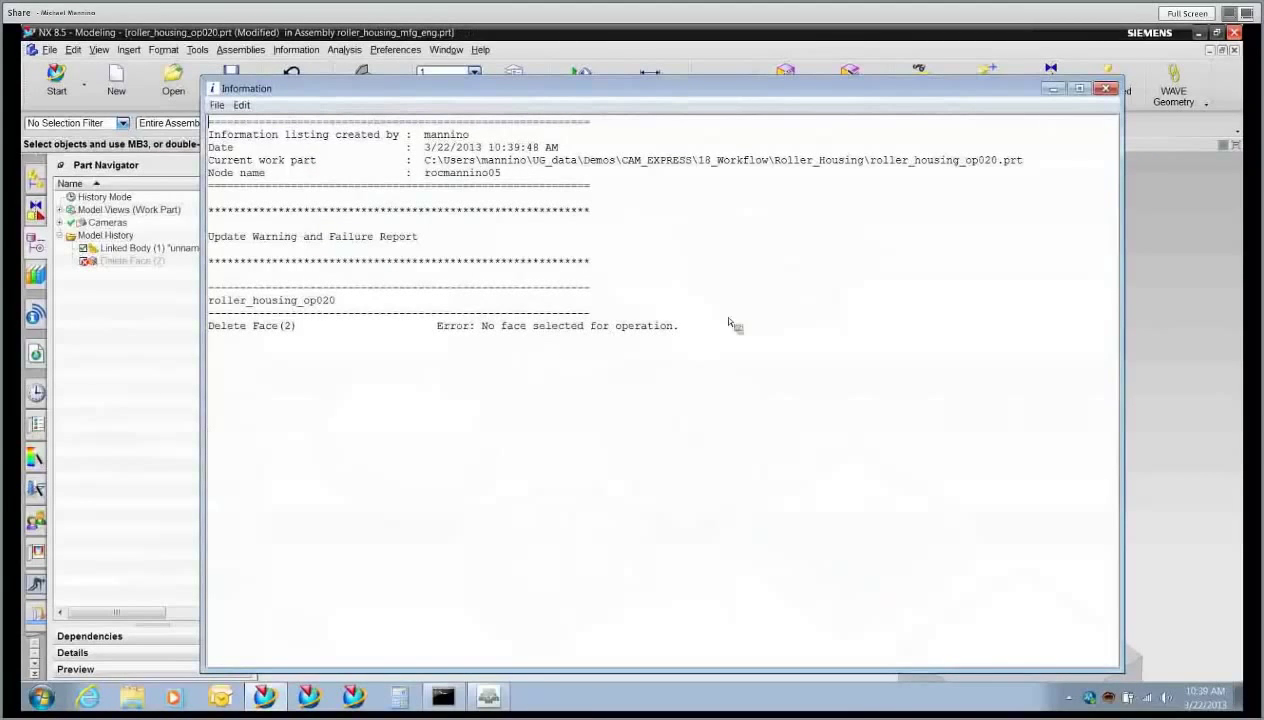
- Dismiss the update report and delete the Delete Face (2) feature from roller_housing_op020
left_click(1108, 90)
left_click(134, 263)
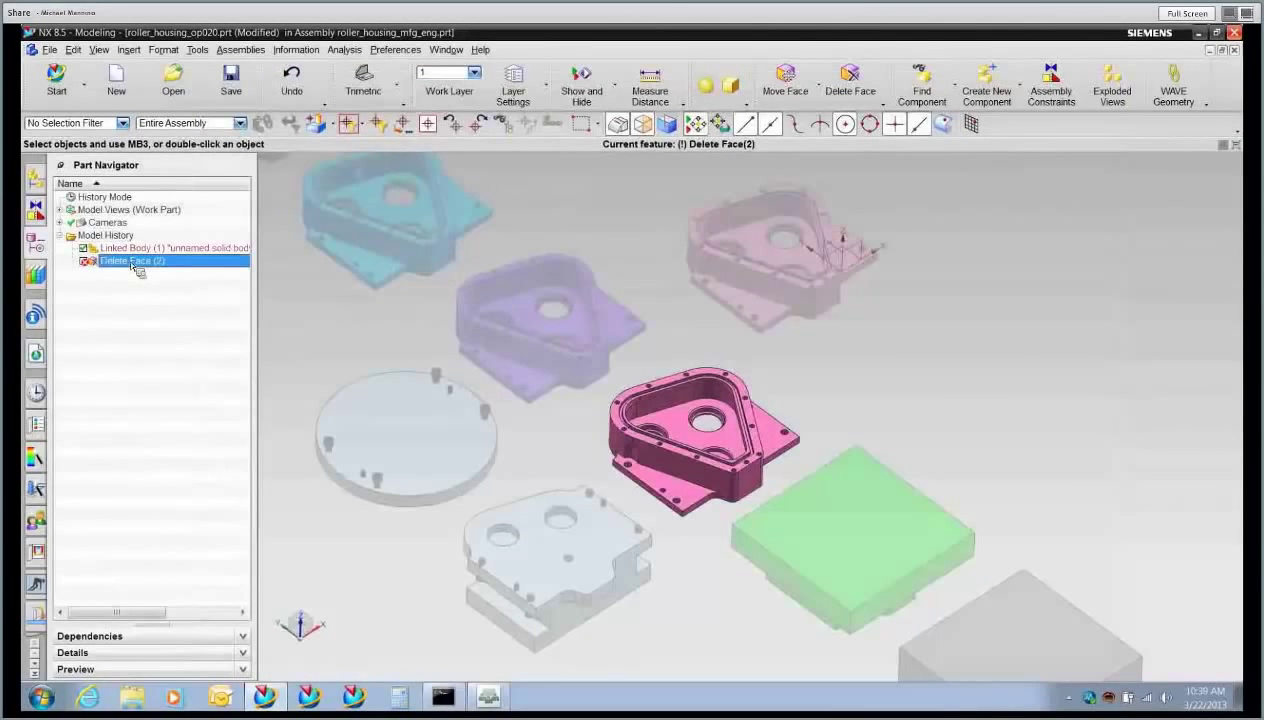
right_click(134, 264)
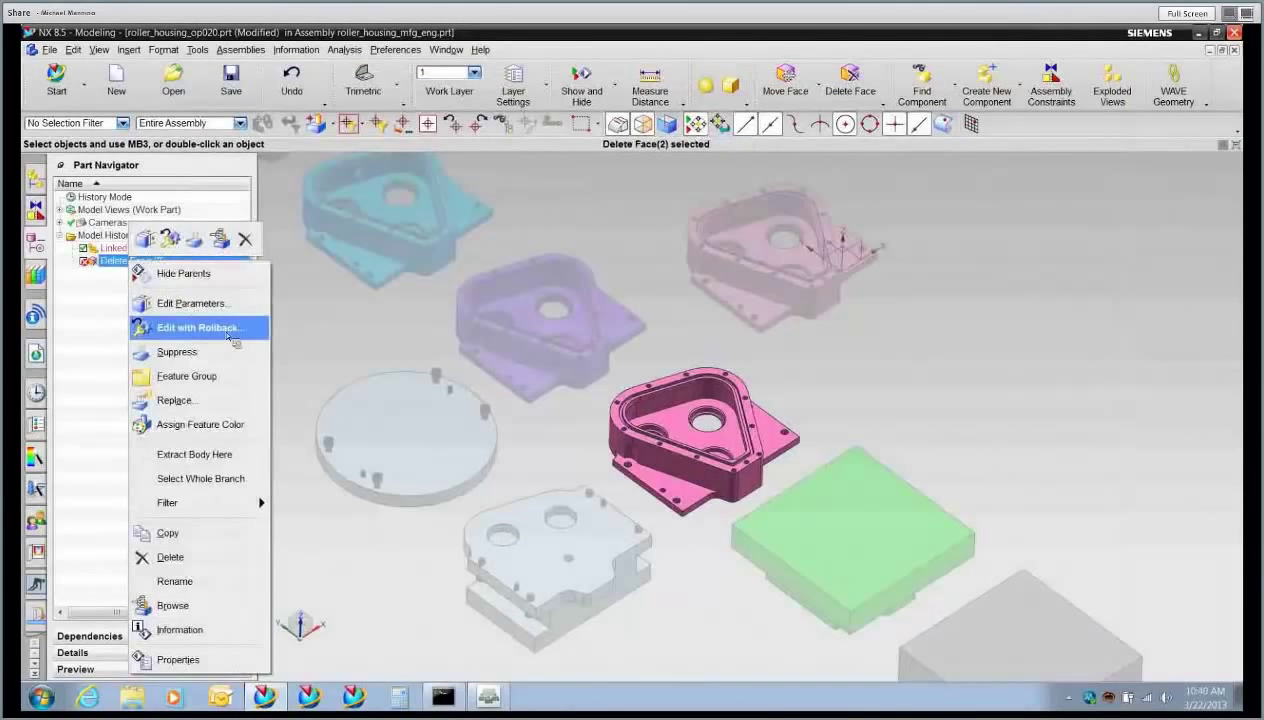
left_click(165, 558)
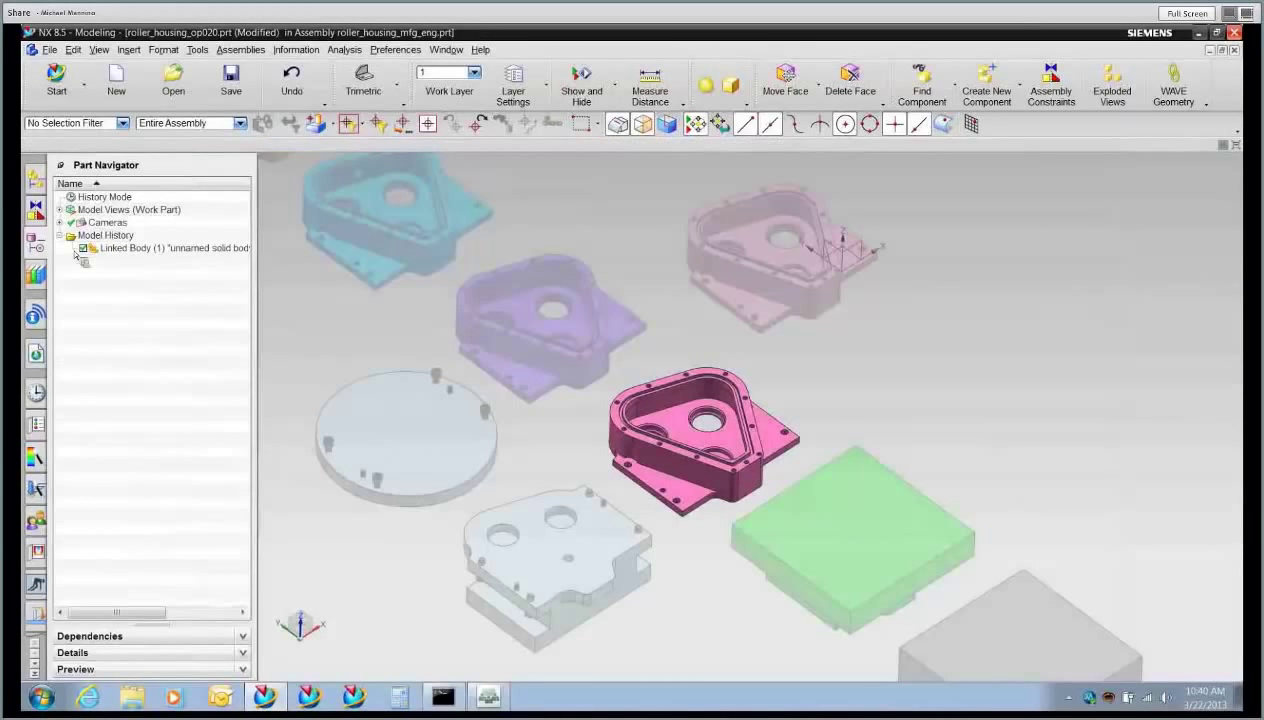
- Make the parent assembly roller_housing_mfg_eng the work part and review the relinked roller_housing_op020 among the other parts
left_click(35, 180)
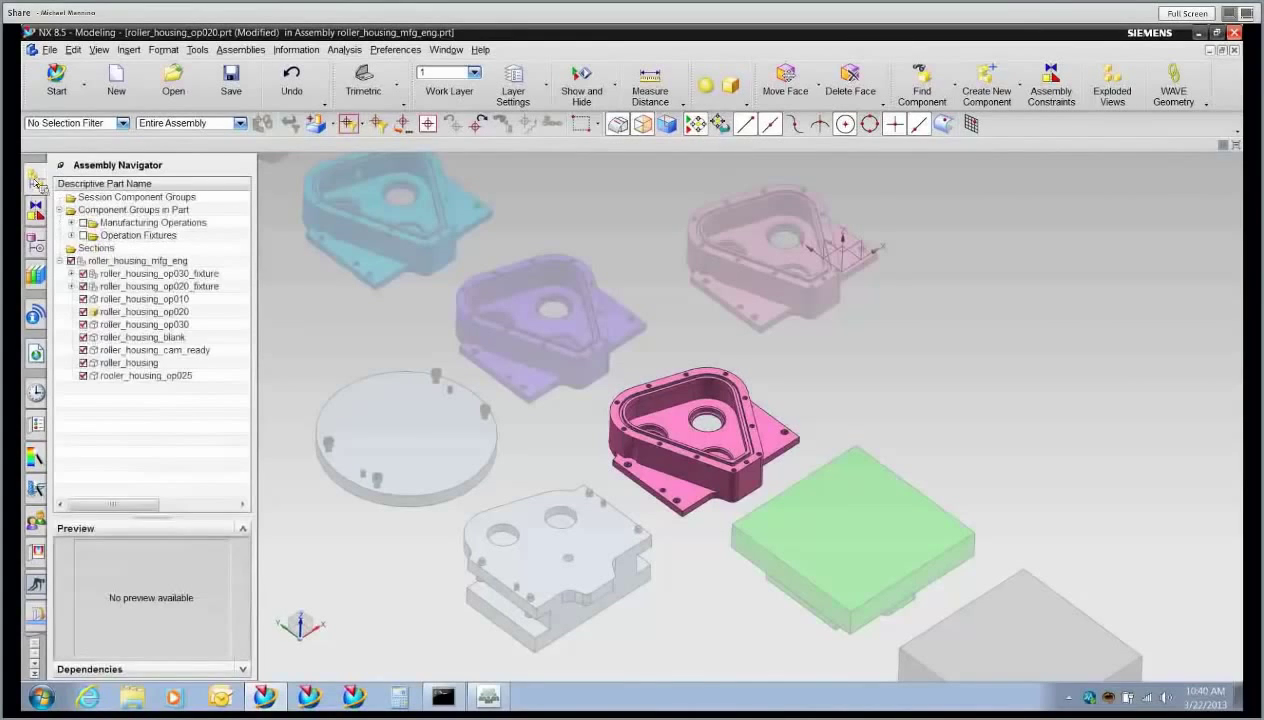
left_click(149, 261)
double_click(149, 262)
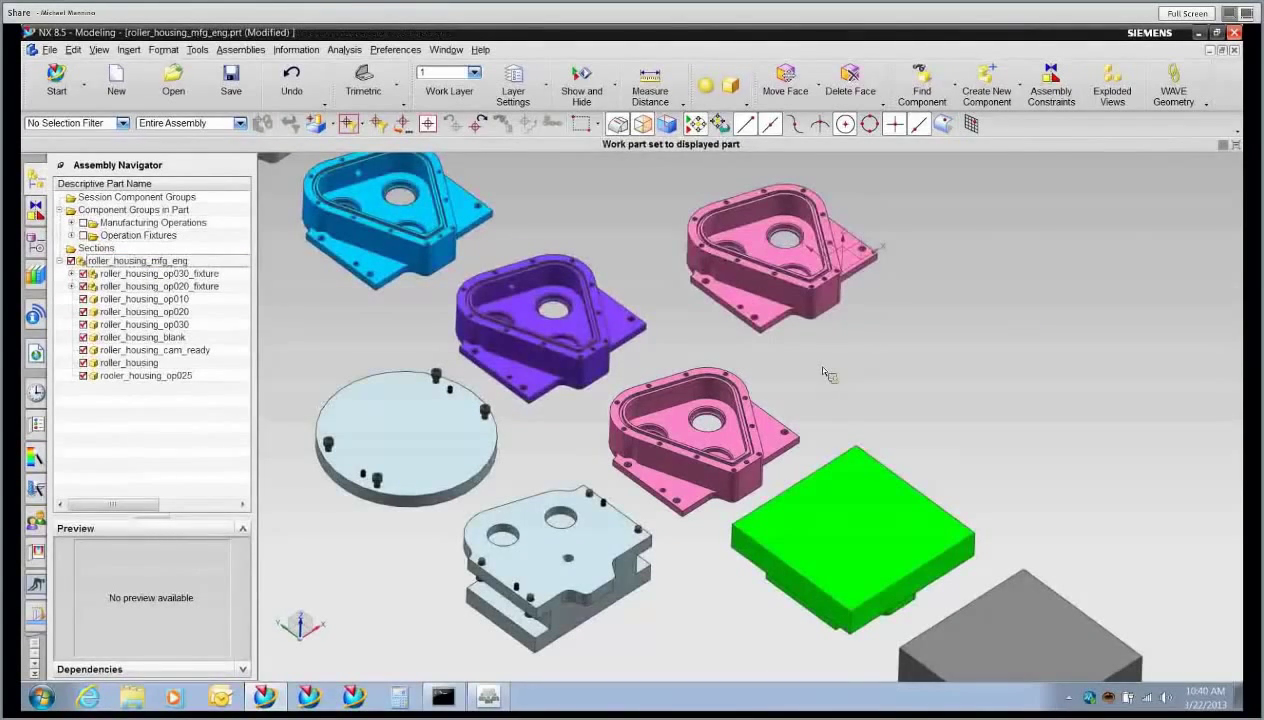
- Make roller_housing_op020 the work part and offset the counterbore walls of its two through bores by 0.025 in with Offset Region
double_click(172, 314)
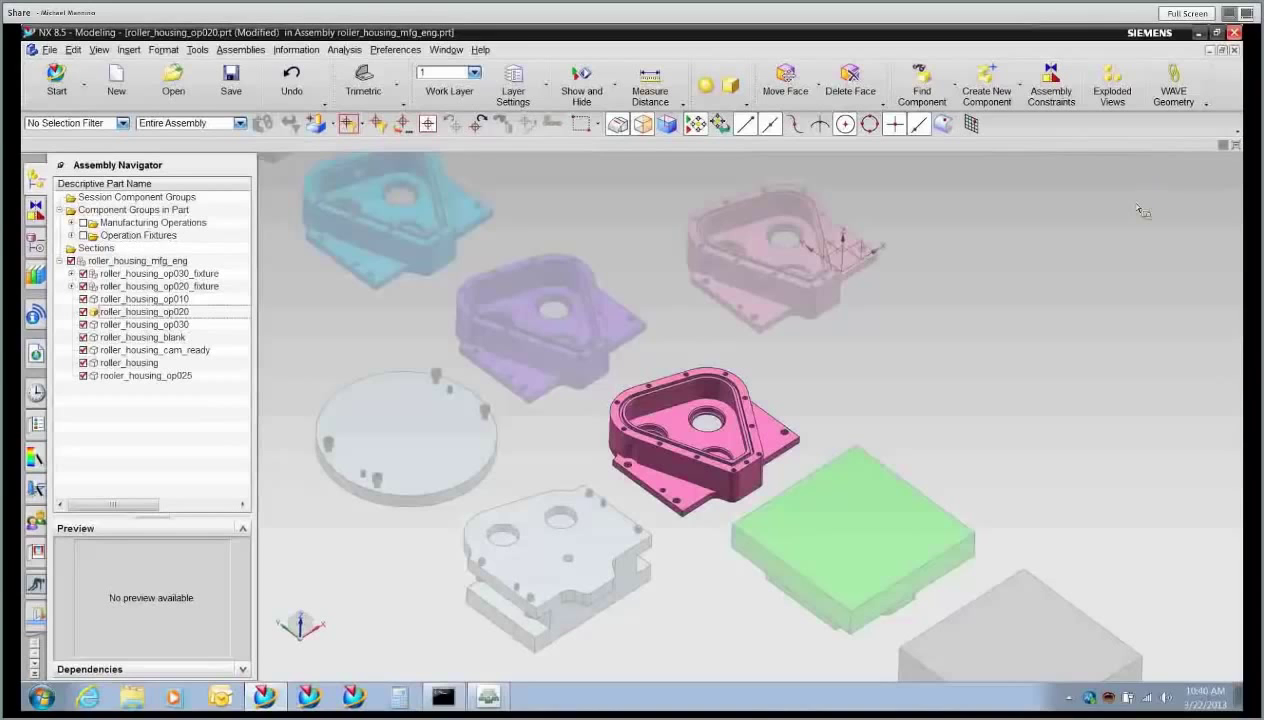
left_click(821, 94)
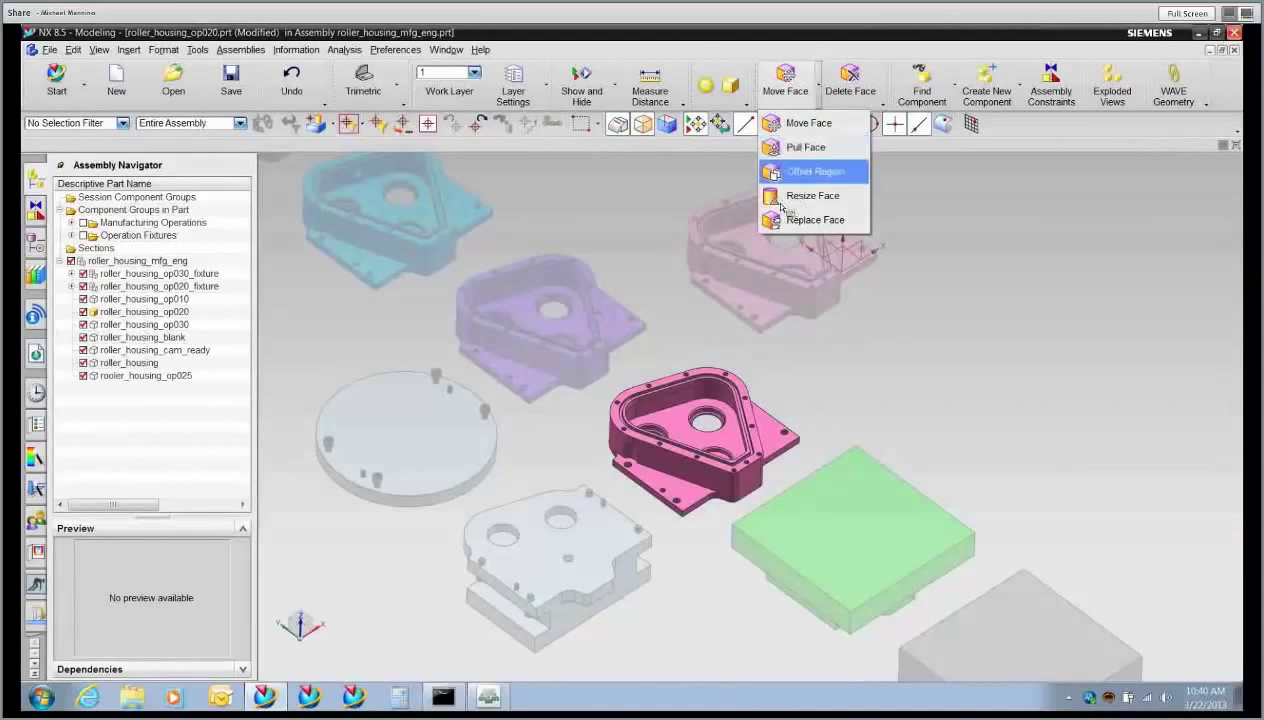
left_click(800, 171)
scroll(672, 403, "up", 8)
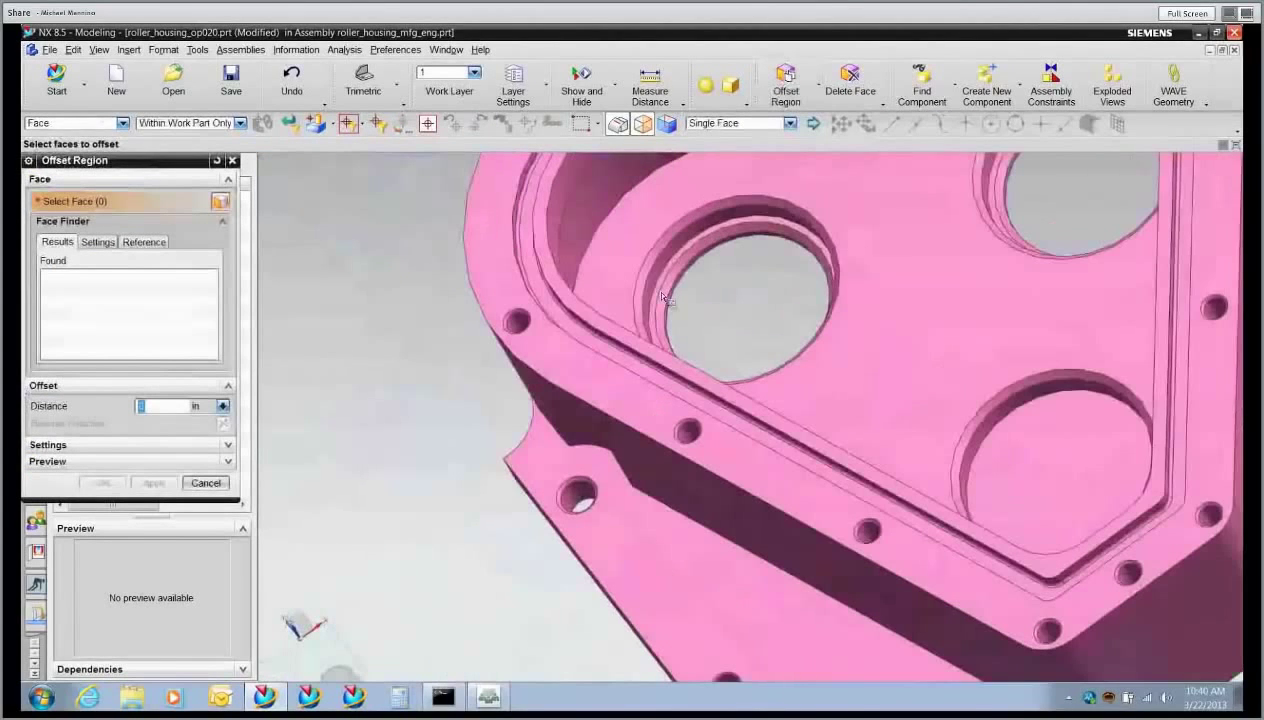
left_click(672, 262)
left_click(940, 222)
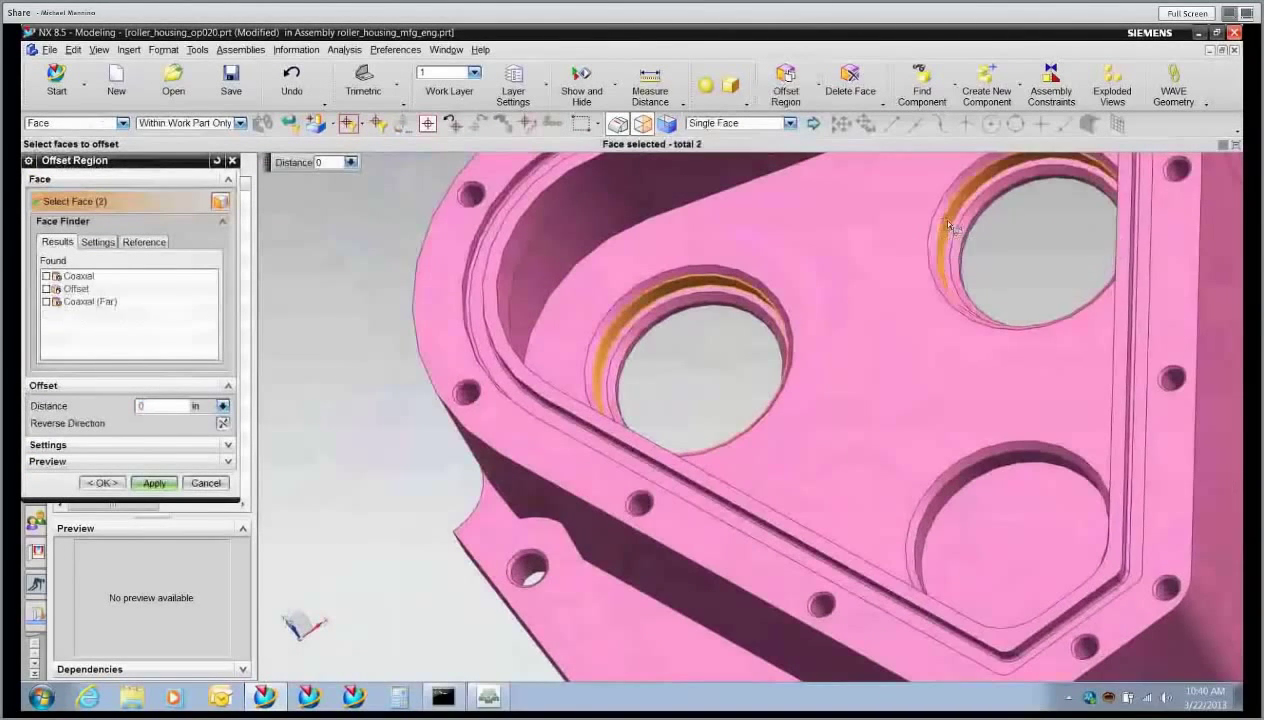
type(".025")
left_click(154, 483)
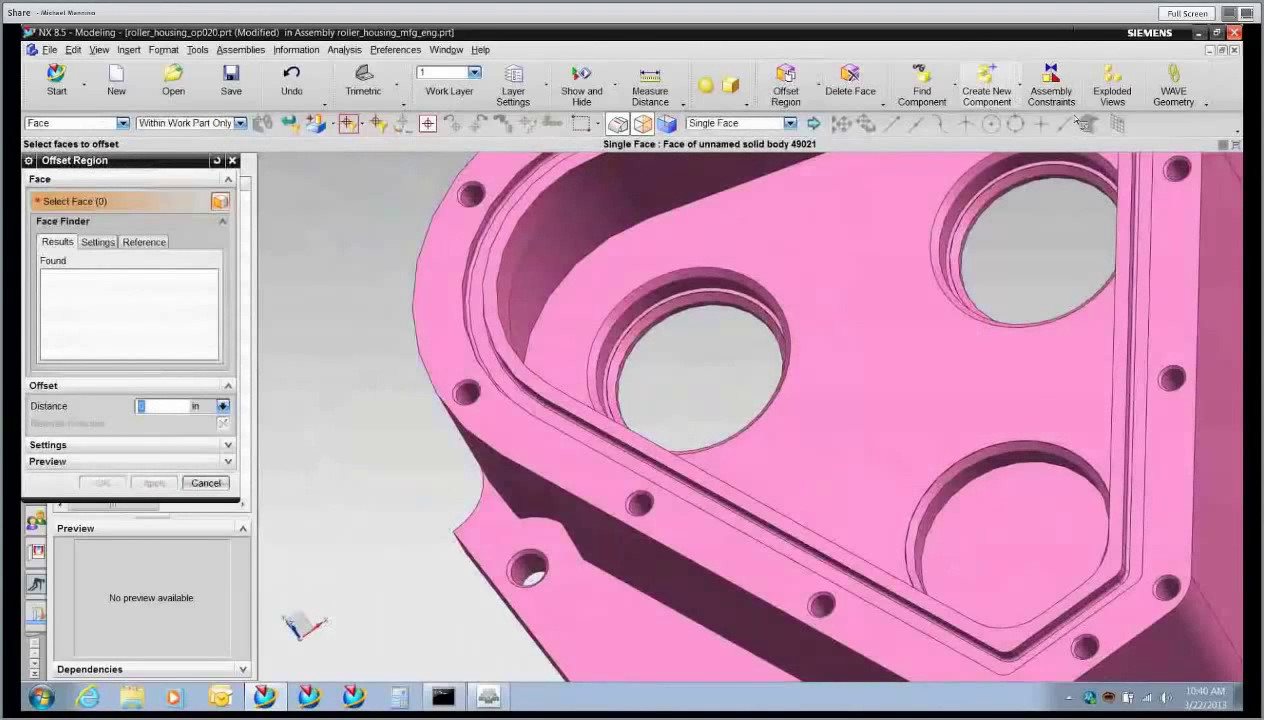
- Pull the counterbore ledge faces of the two through bores by 0.025 in with Pull Face
left_click(819, 100)
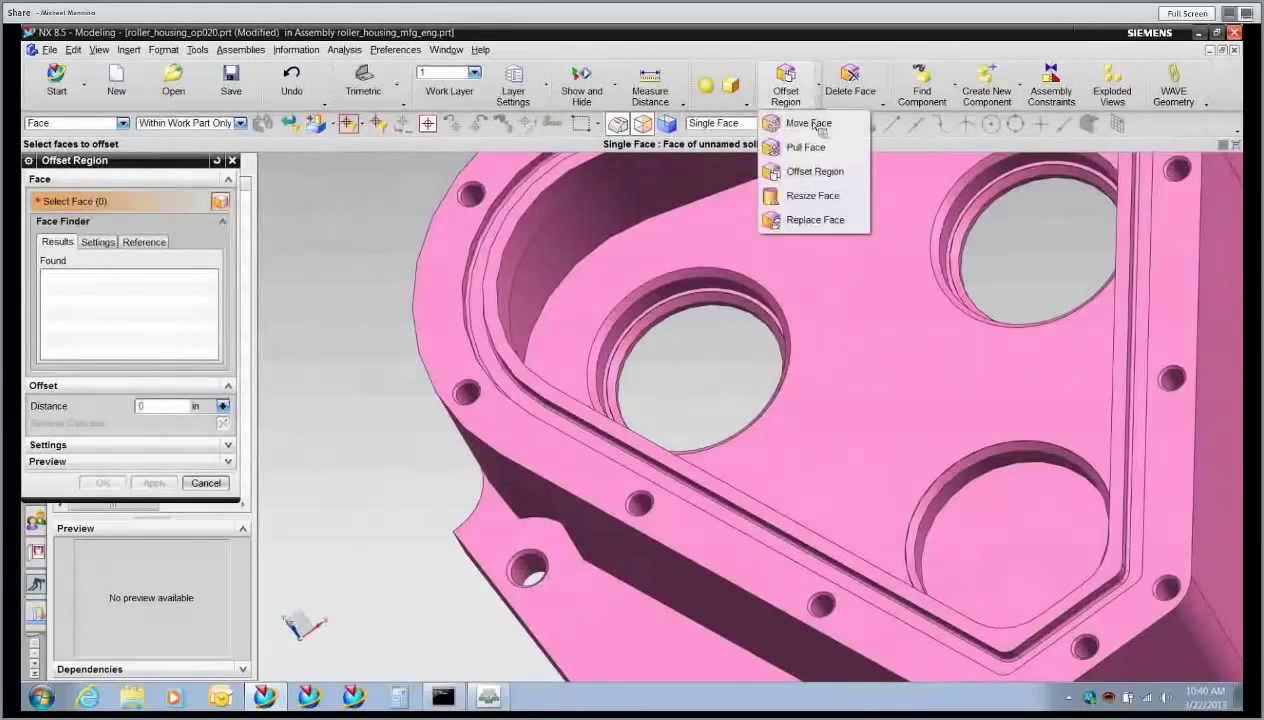
left_click(812, 151)
left_click(690, 300)
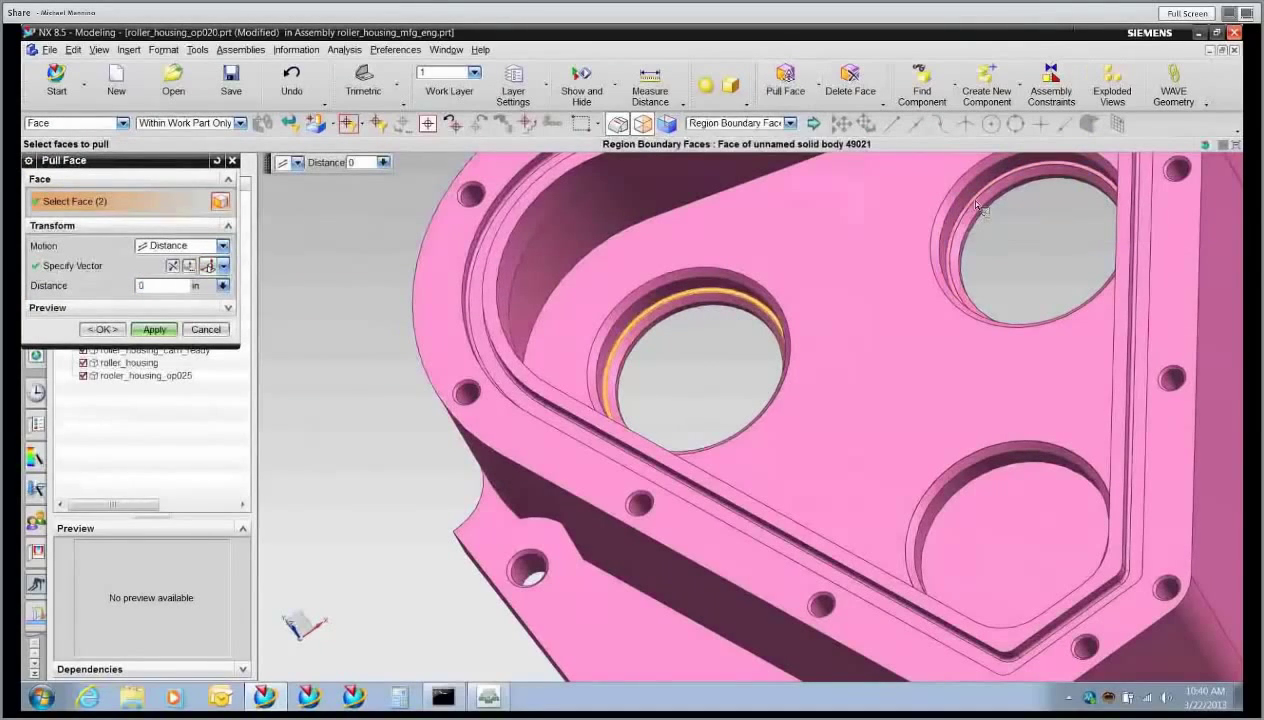
left_click(1018, 213)
left_click(145, 286)
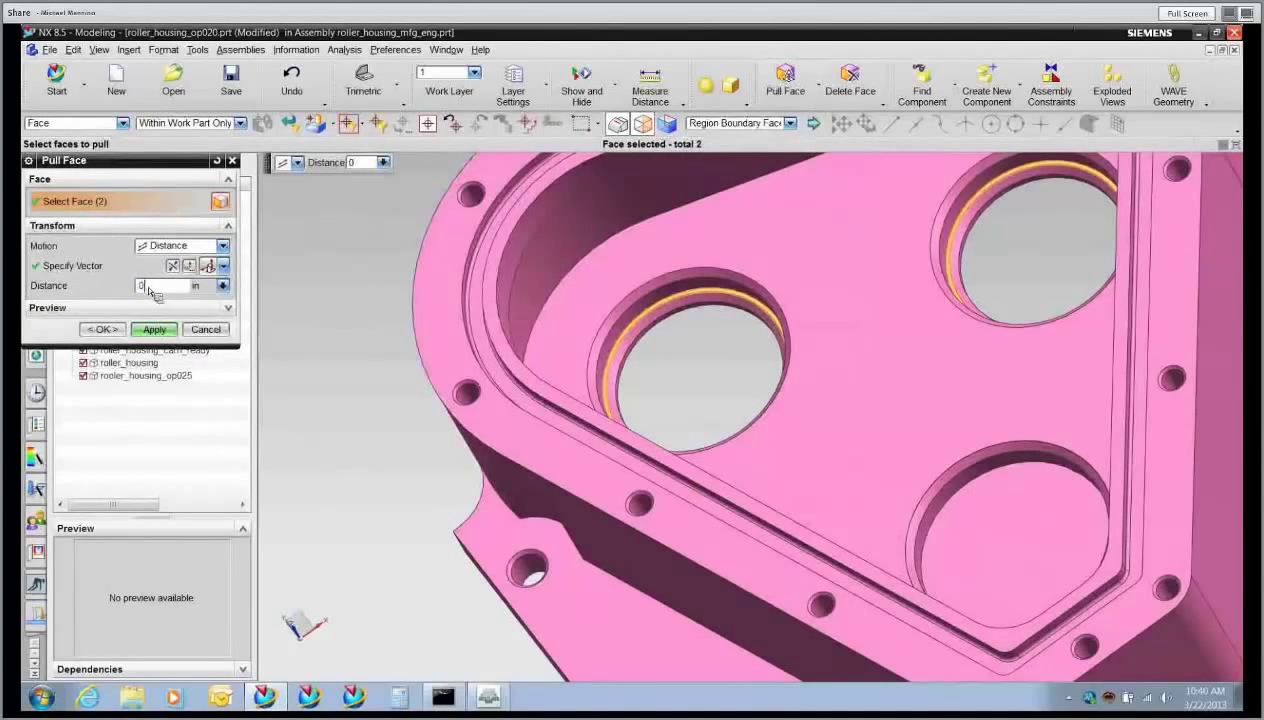
type(".025")
left_click(108, 331)
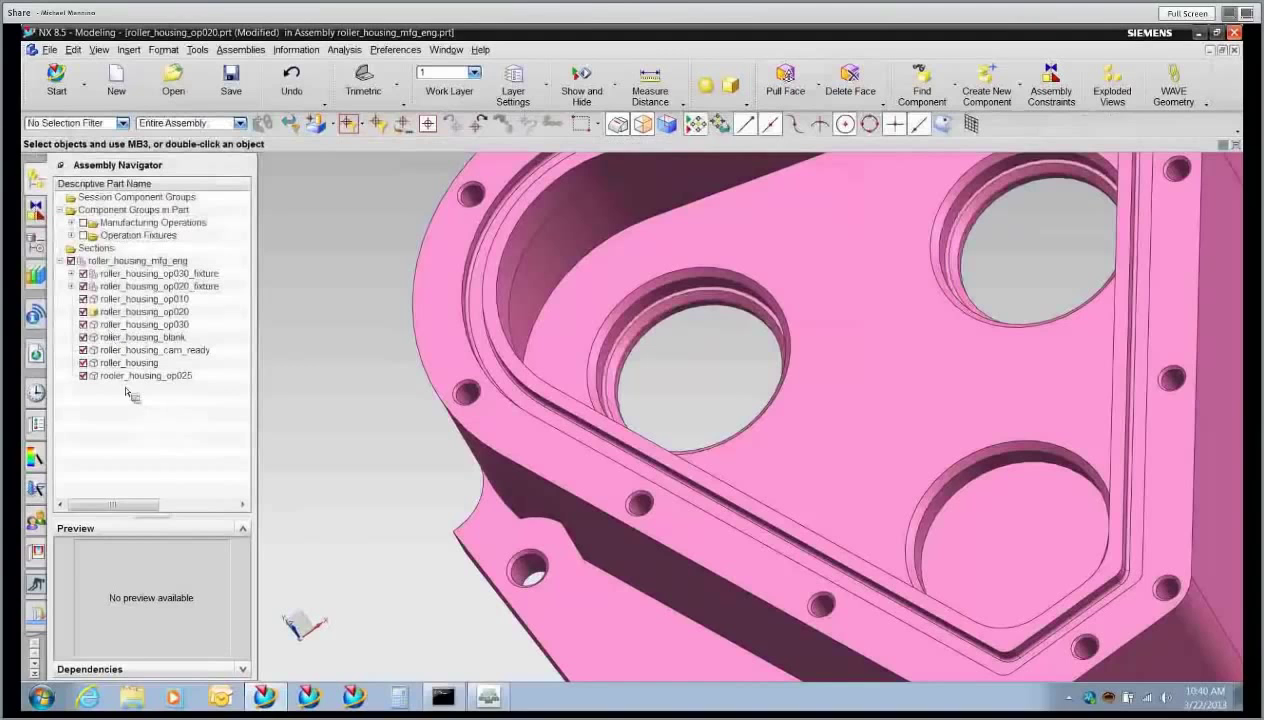
- Return to the parent assembly, make roller_housing_op010 the work part and suppress its Delete Face (4) feature
double_click(133, 265)
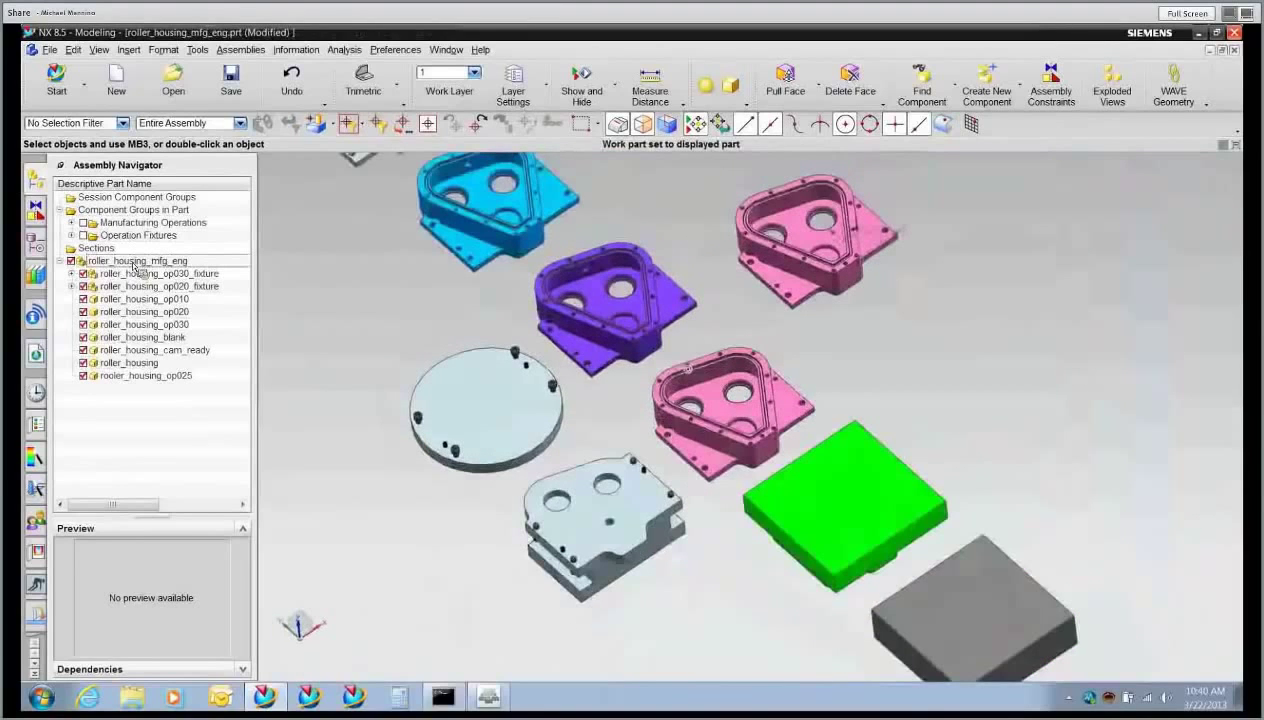
middle_click_drag(937, 308, 1063, 281)
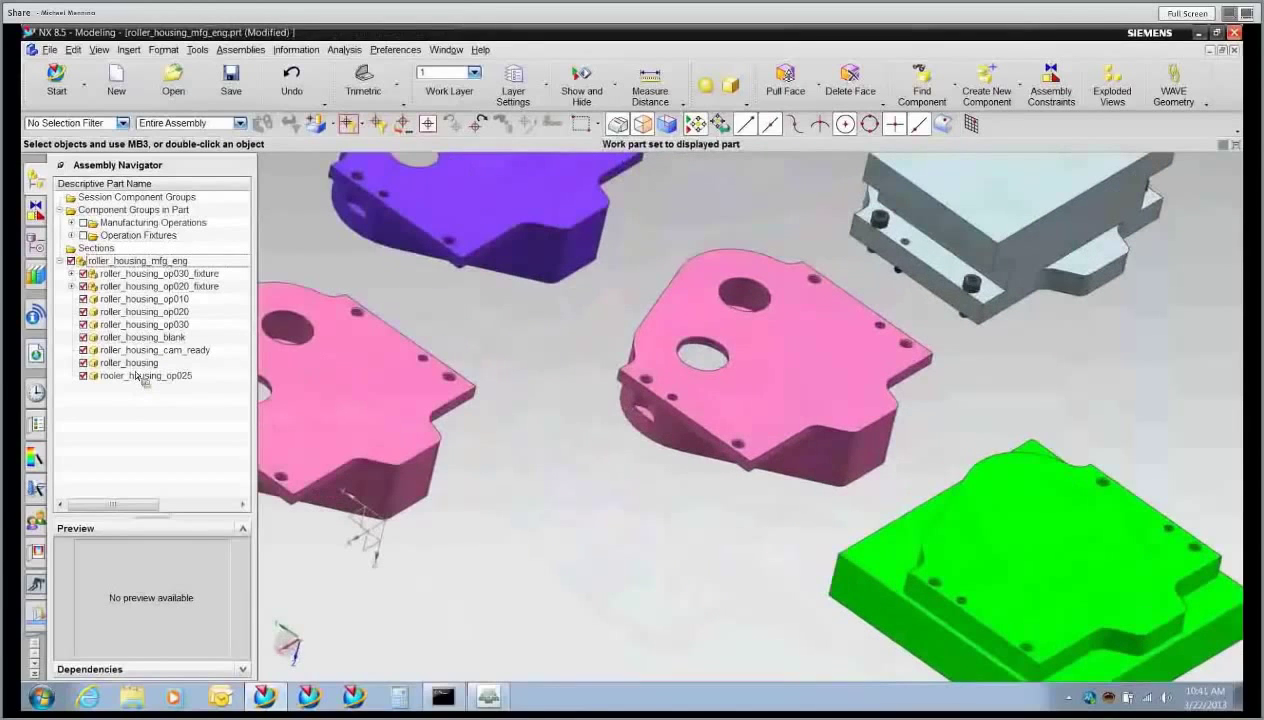
double_click(150, 300)
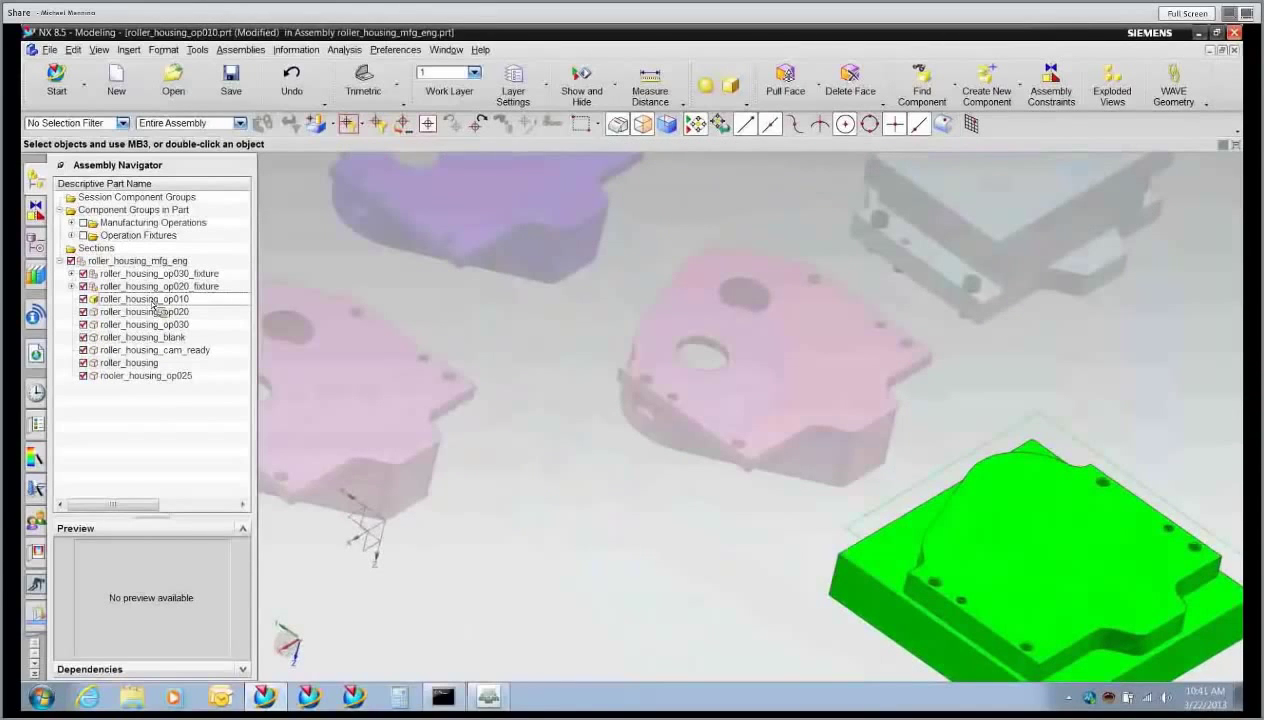
left_click(31, 252)
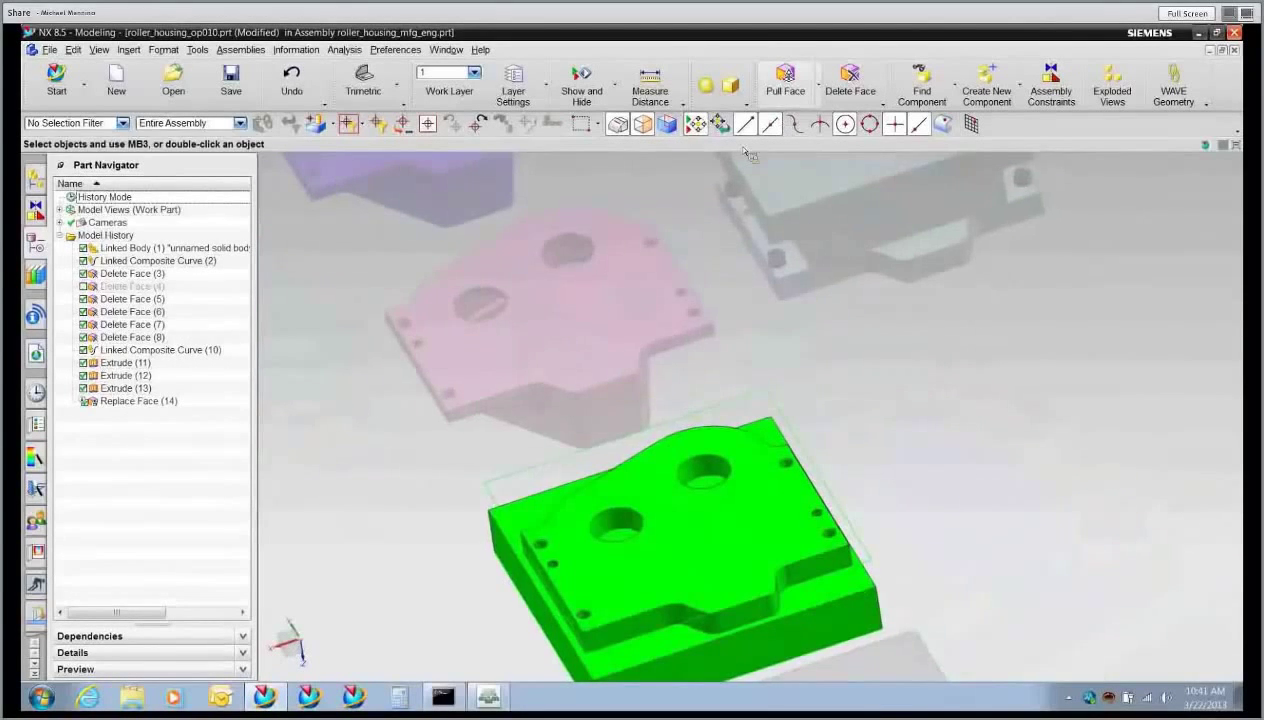
- Use Pull Face on the floor faces of the two bores in roller_housing_op010 to make the bores shallower
left_click(785, 80)
left_click(749, 432)
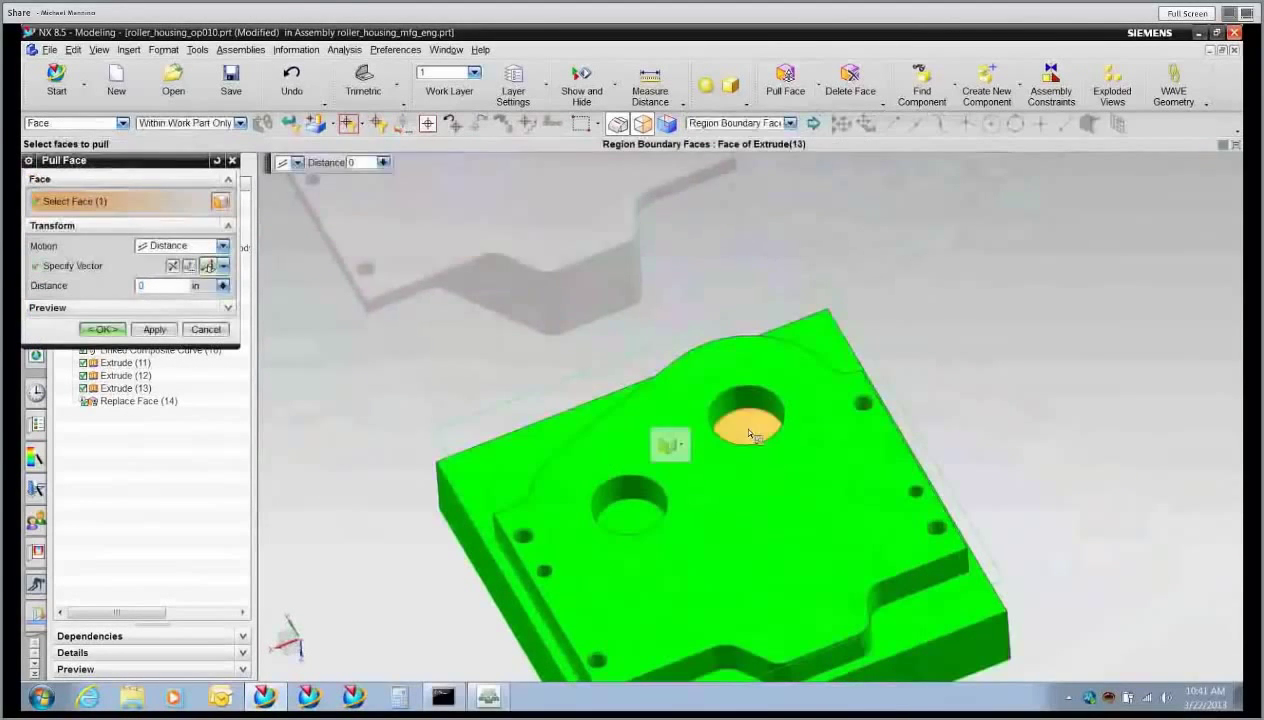
left_click(614, 512)
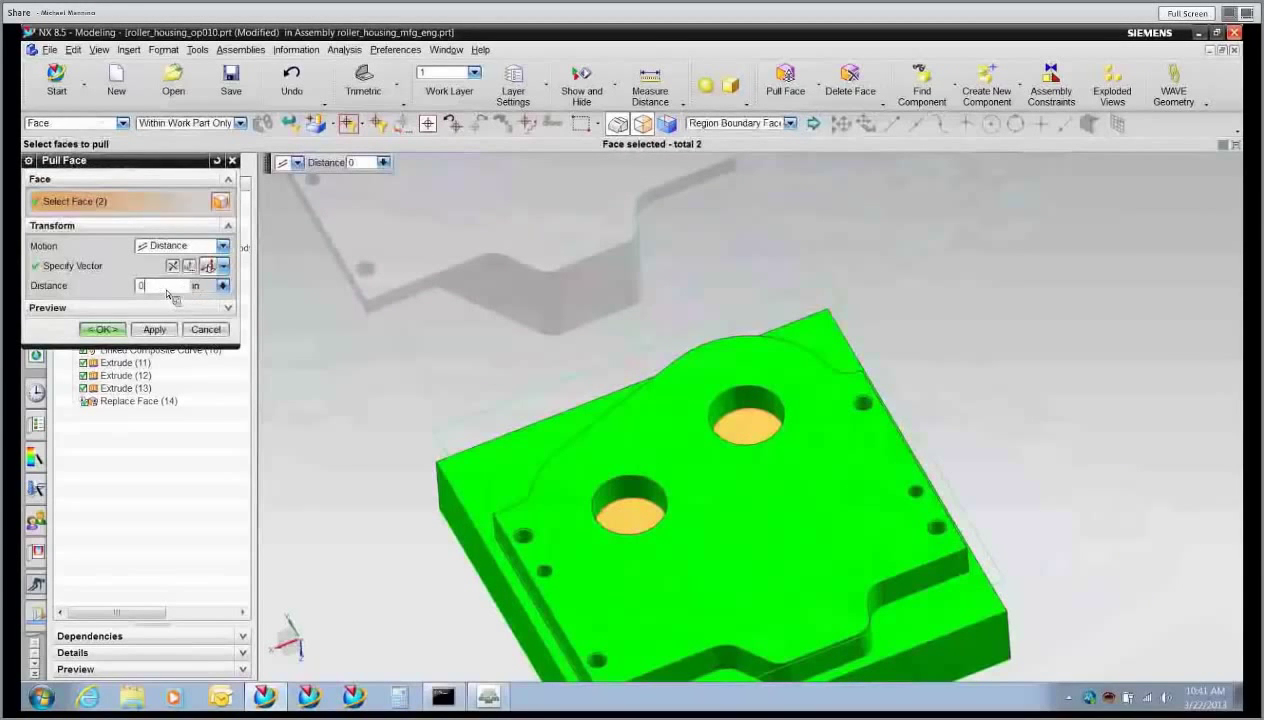
type("5")
left_click(154, 329)
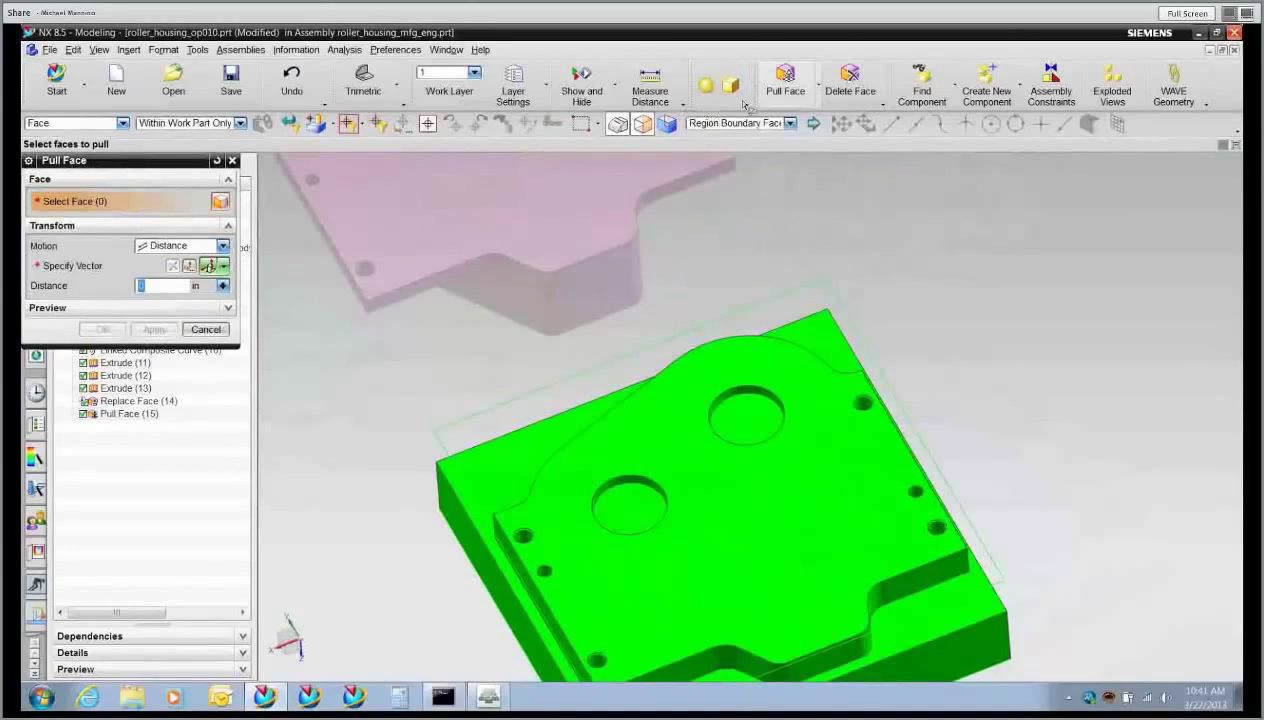
- Offset the cylindrical walls of the two bores in roller_housing_op010 by 0.025 in with Offset Region
left_click(817, 86)
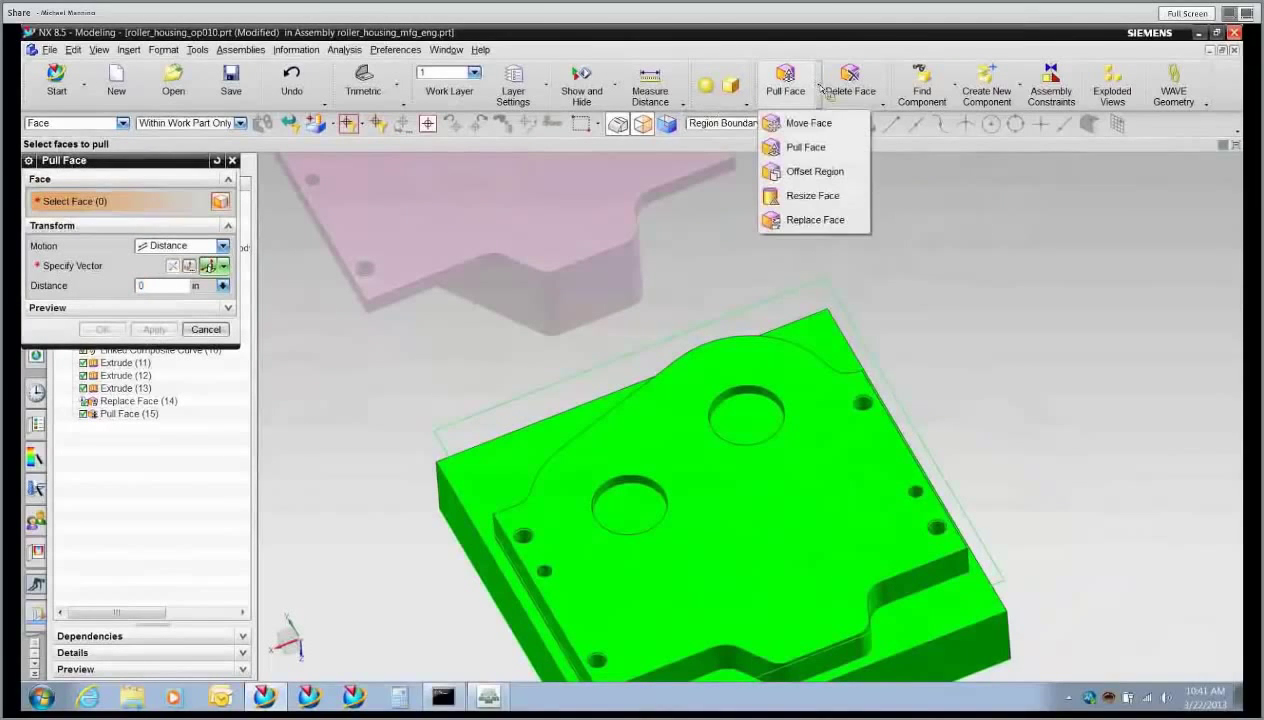
left_click(800, 171)
left_click(730, 292)
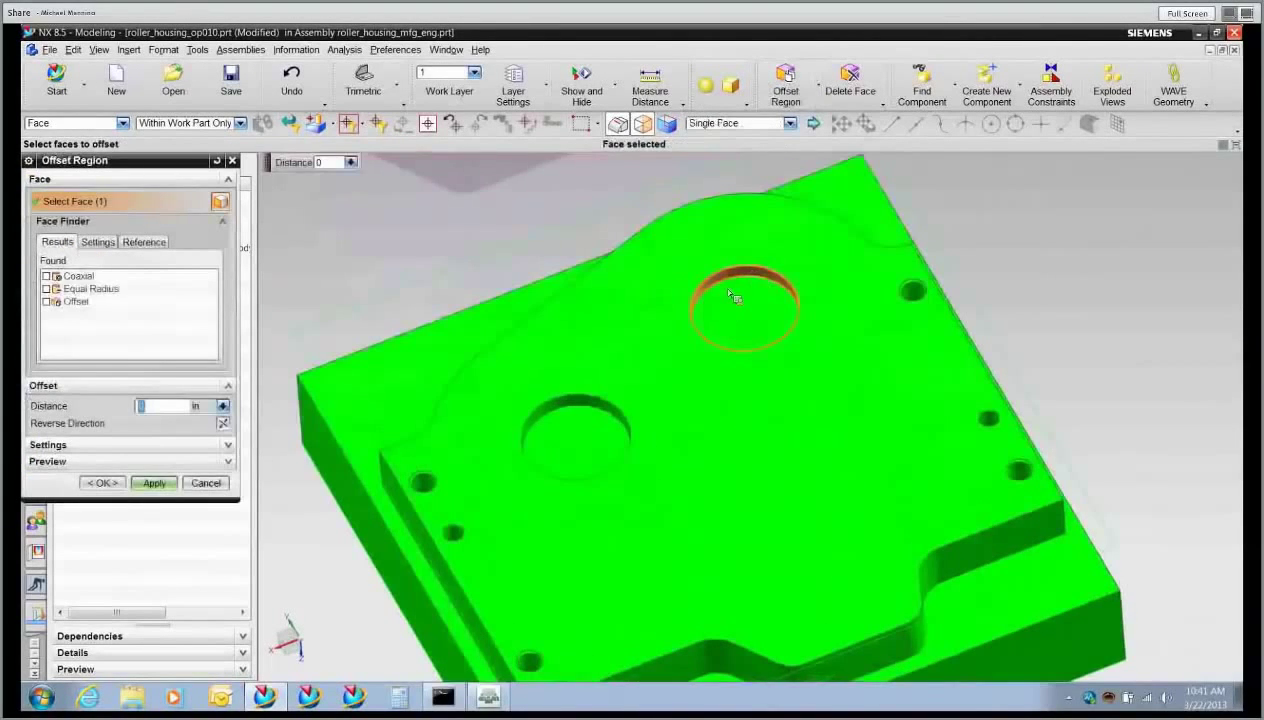
left_click(570, 412)
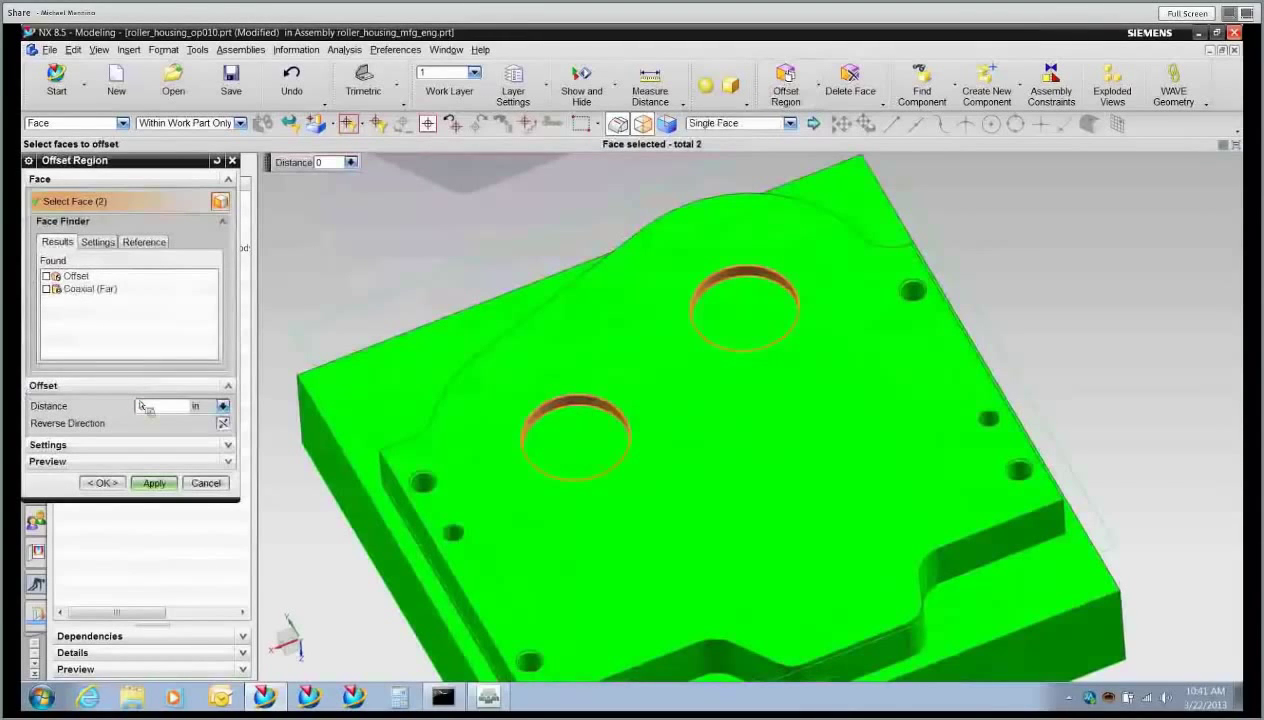
left_click_drag(139, 402, 155, 408)
type("0.025")
left_click(101, 484)
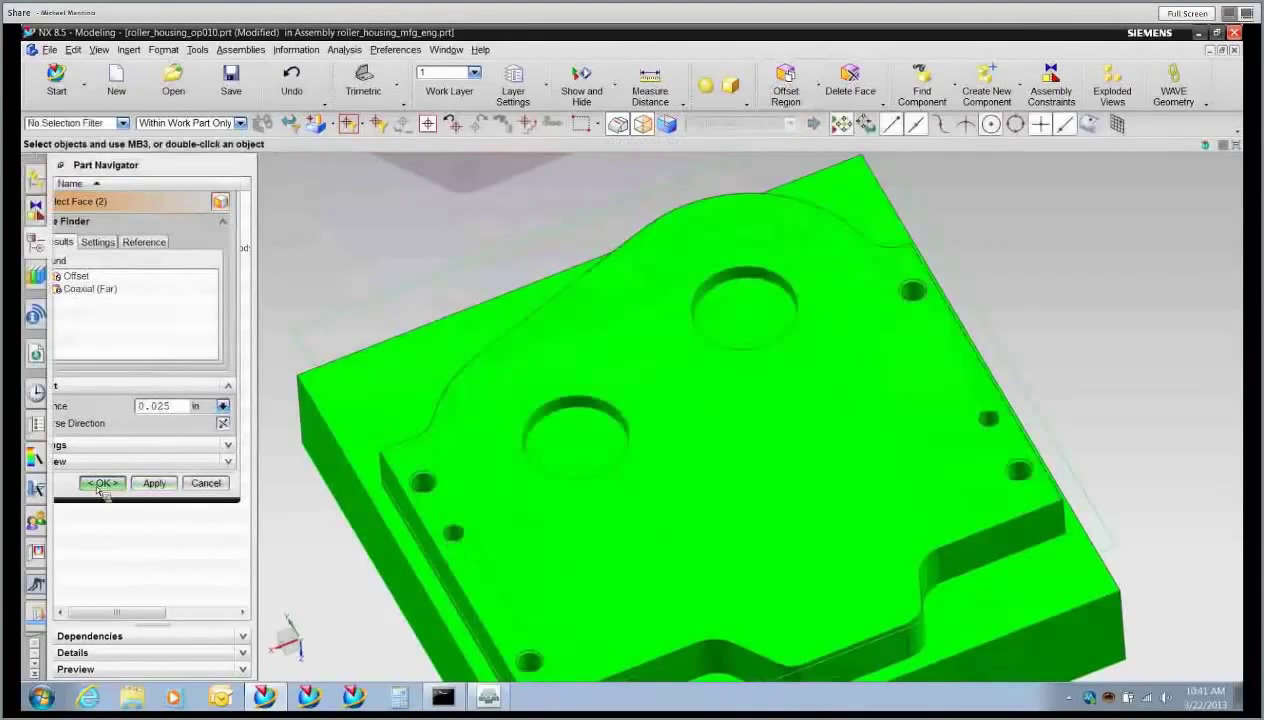
- Make the parent assembly roller_housing_mfg_eng the work part again
scroll(656, 260, "down", 4)
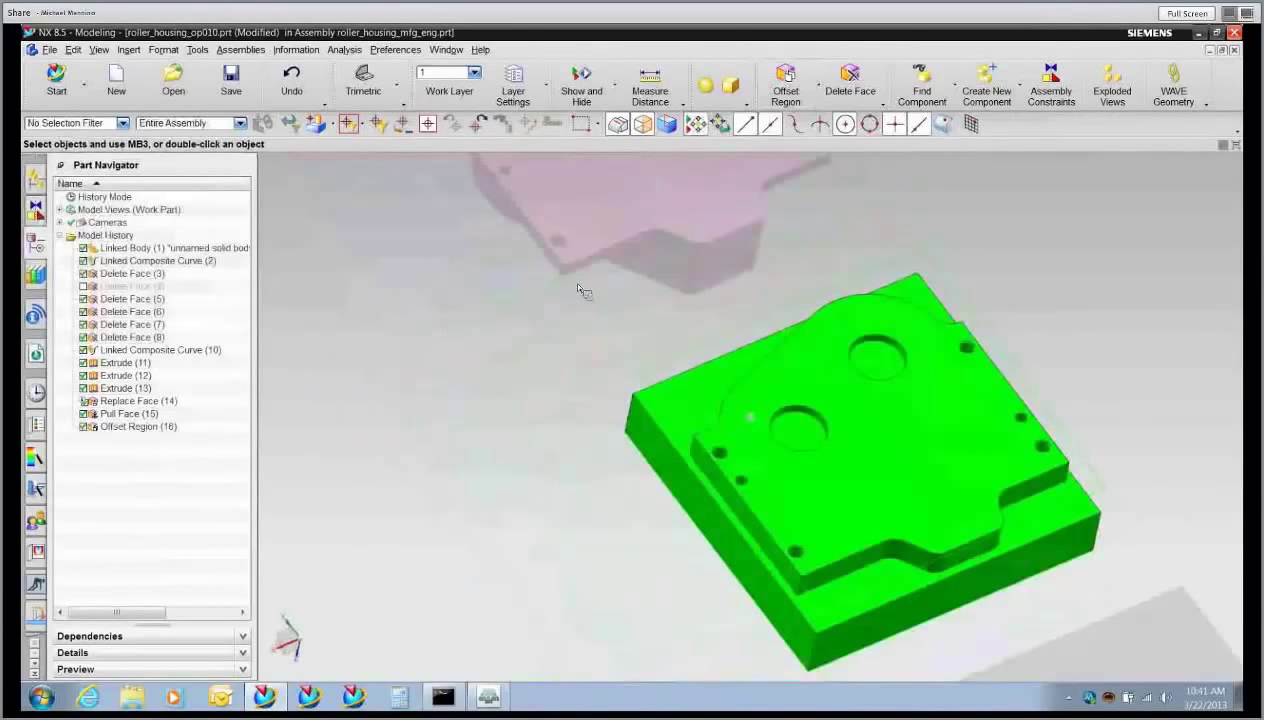
middle_click_drag(577, 286, 281, 257)
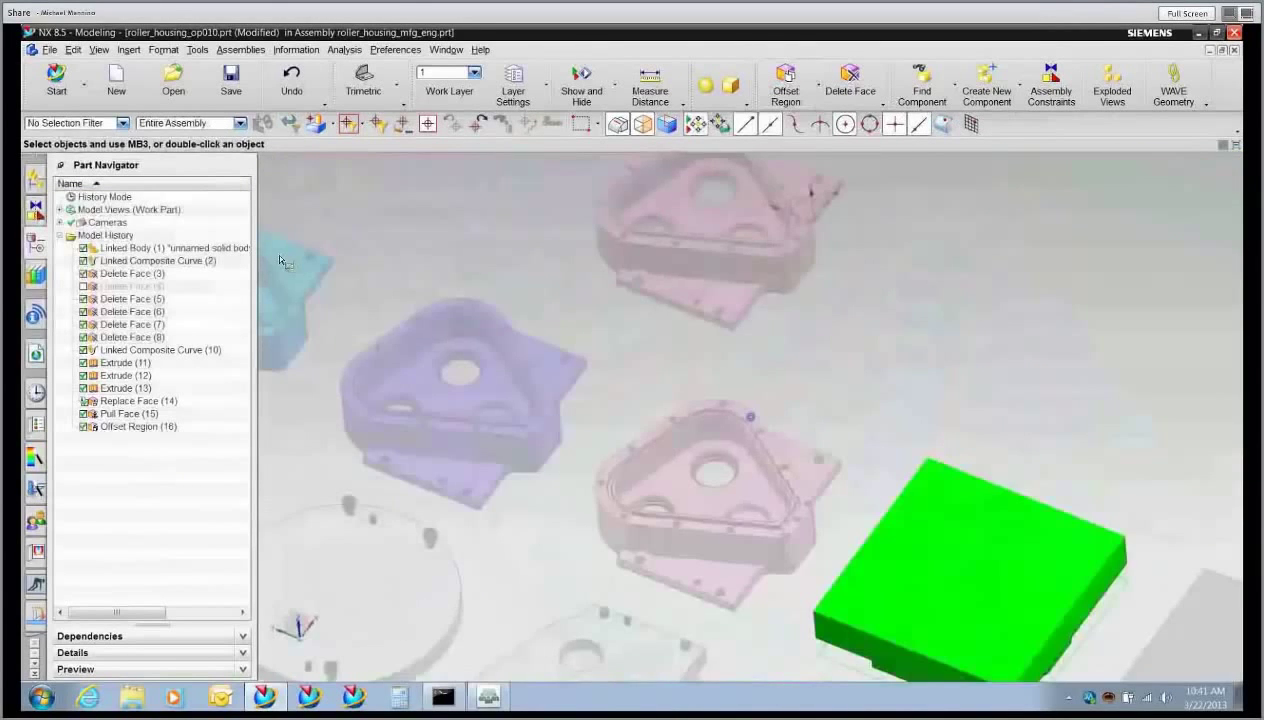
scroll(276, 252, "down", 5)
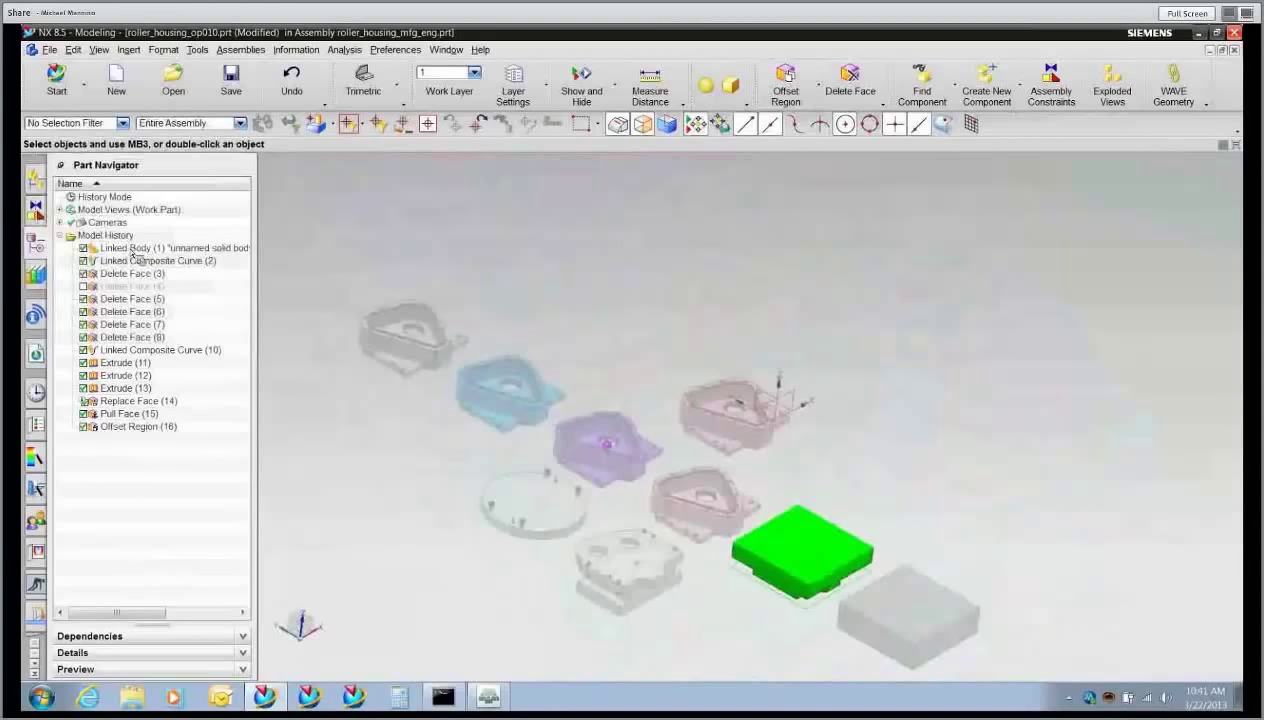
left_click(36, 210)
double_click(128, 261)
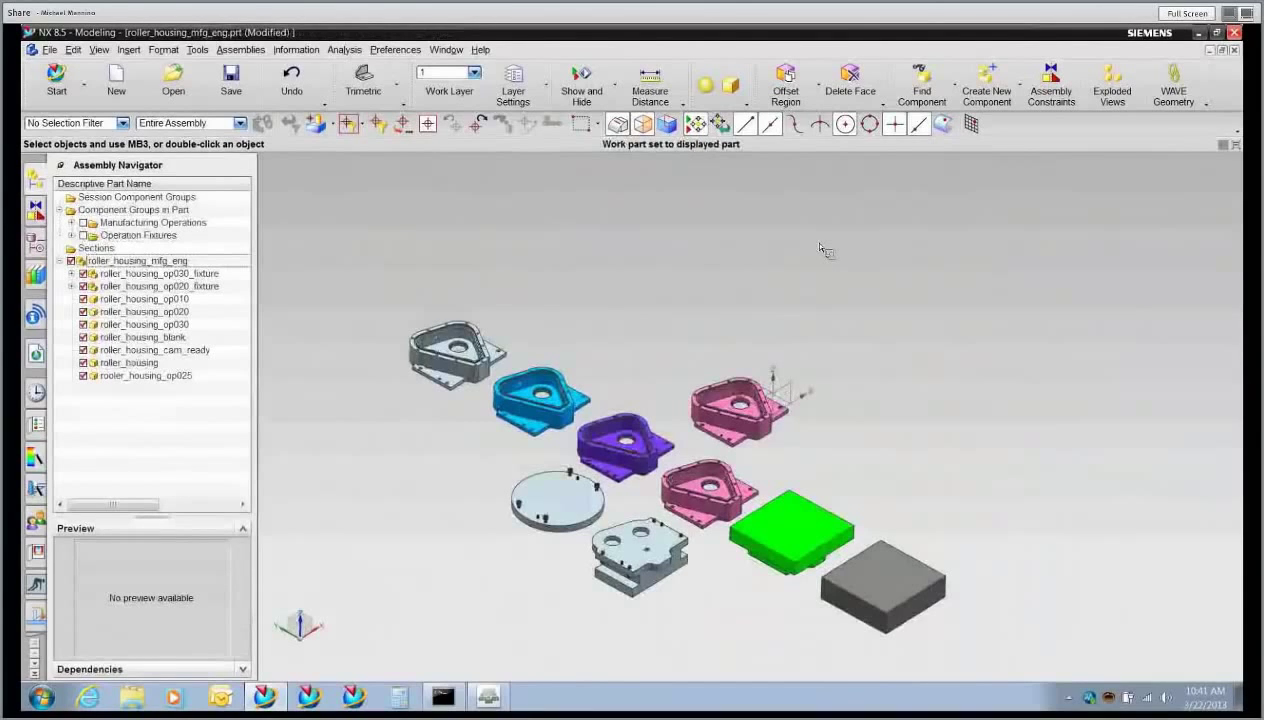
- Make the design part roller_housing the work part, review its feature list and collapse the model history
scroll(821, 248, "up", 2)
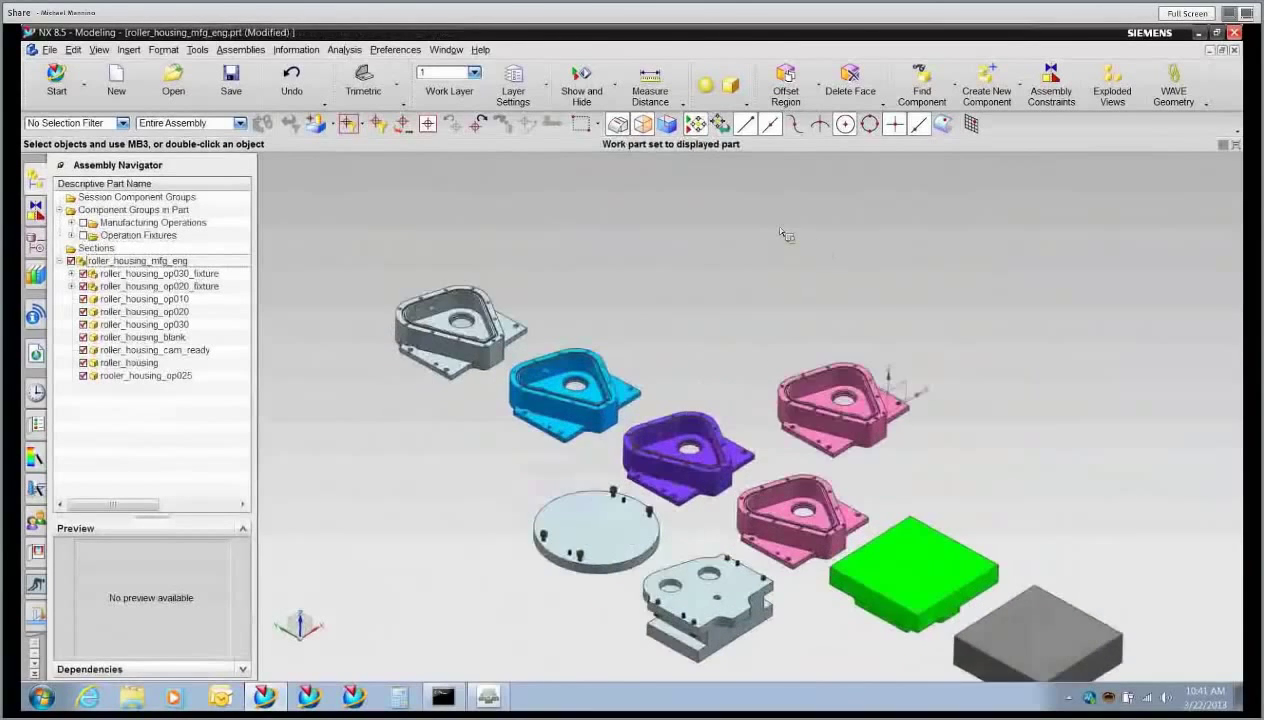
scroll(162, 384, "up", 3)
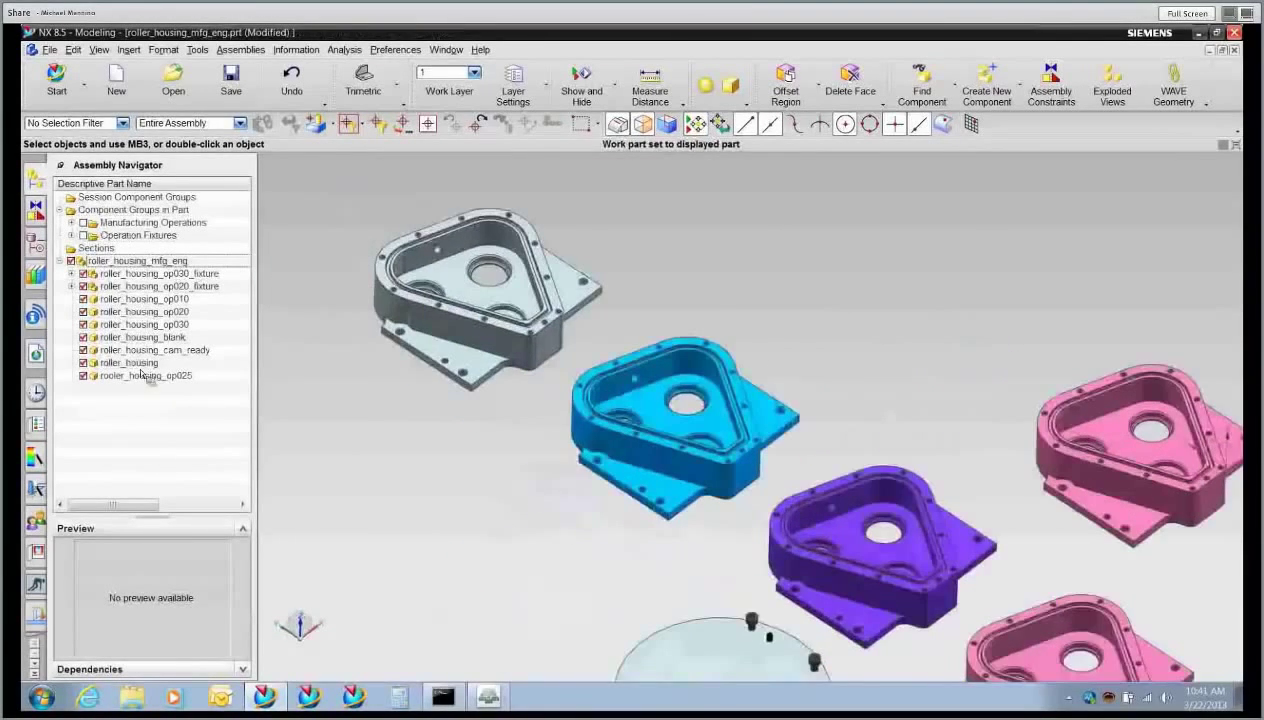
double_click(143, 364)
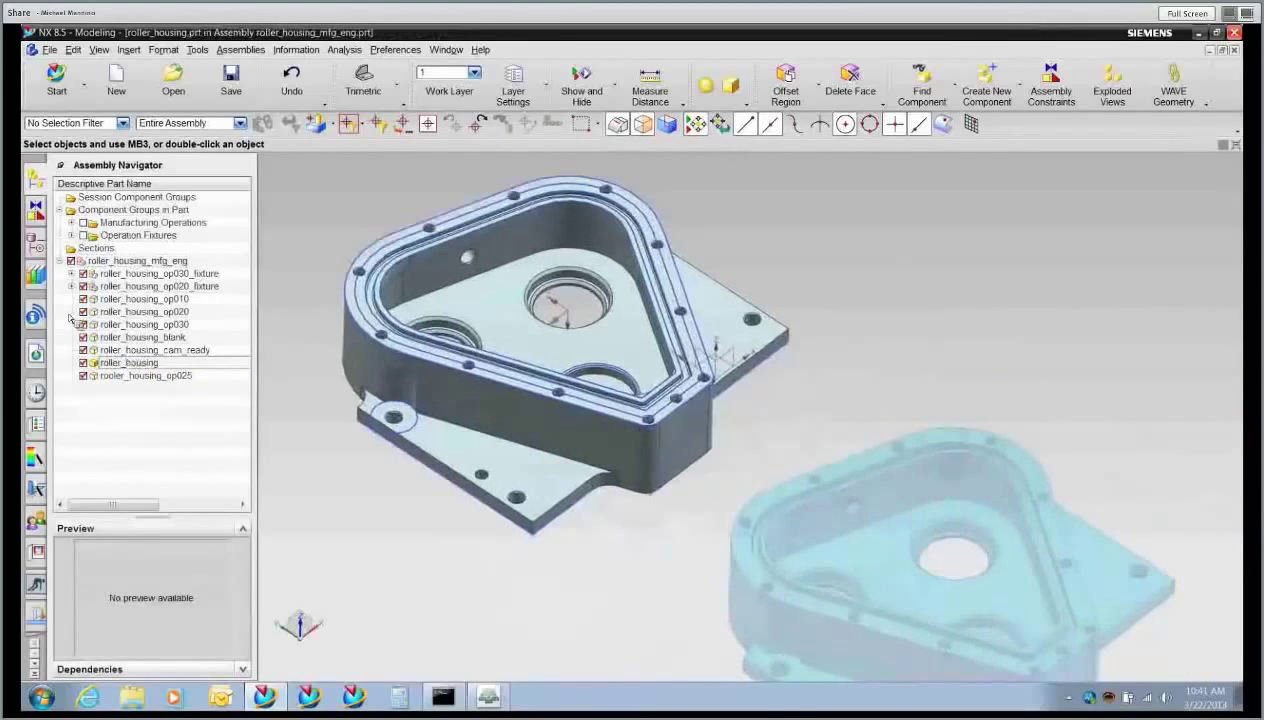
left_click(38, 243)
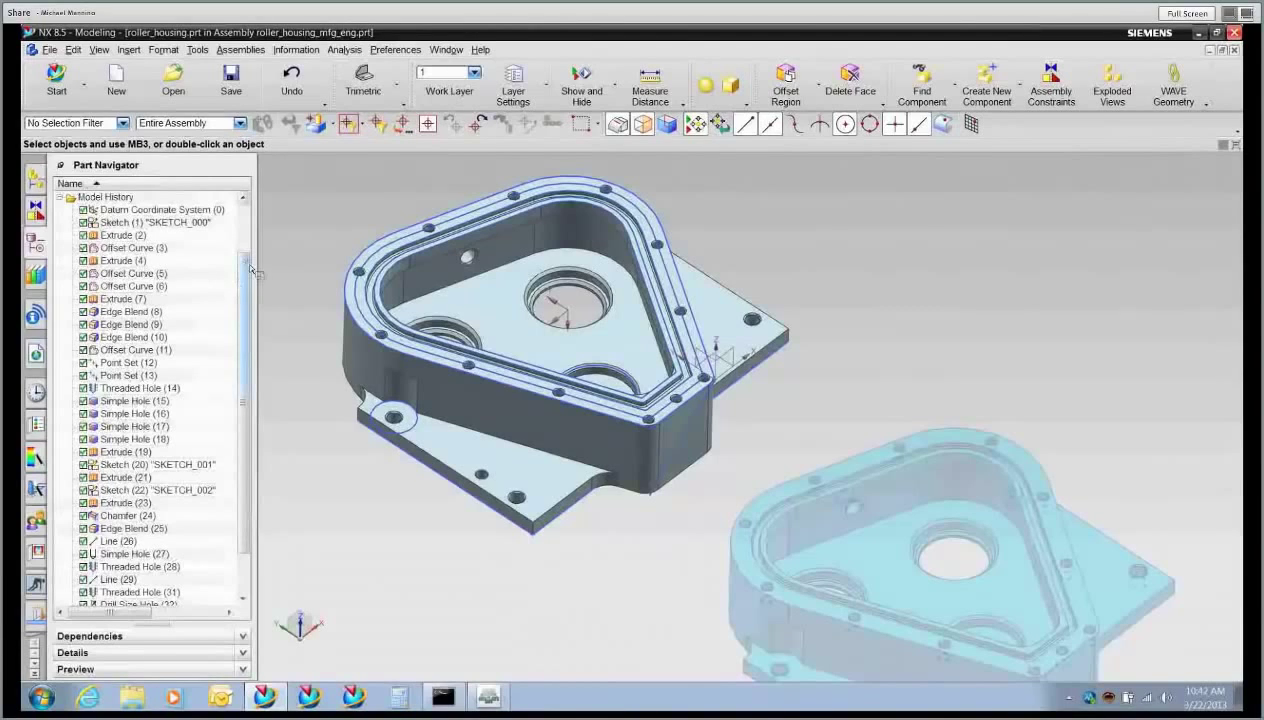
scroll(248, 265, "up", 3)
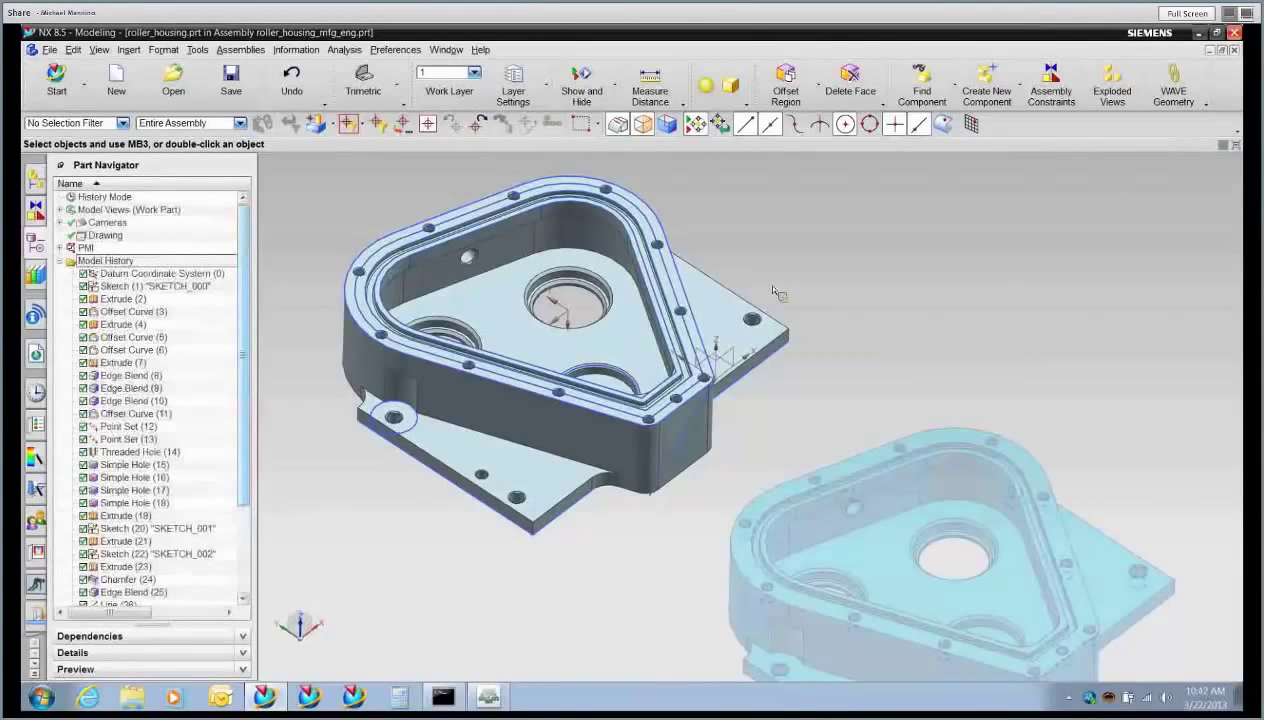
left_click(60, 261)
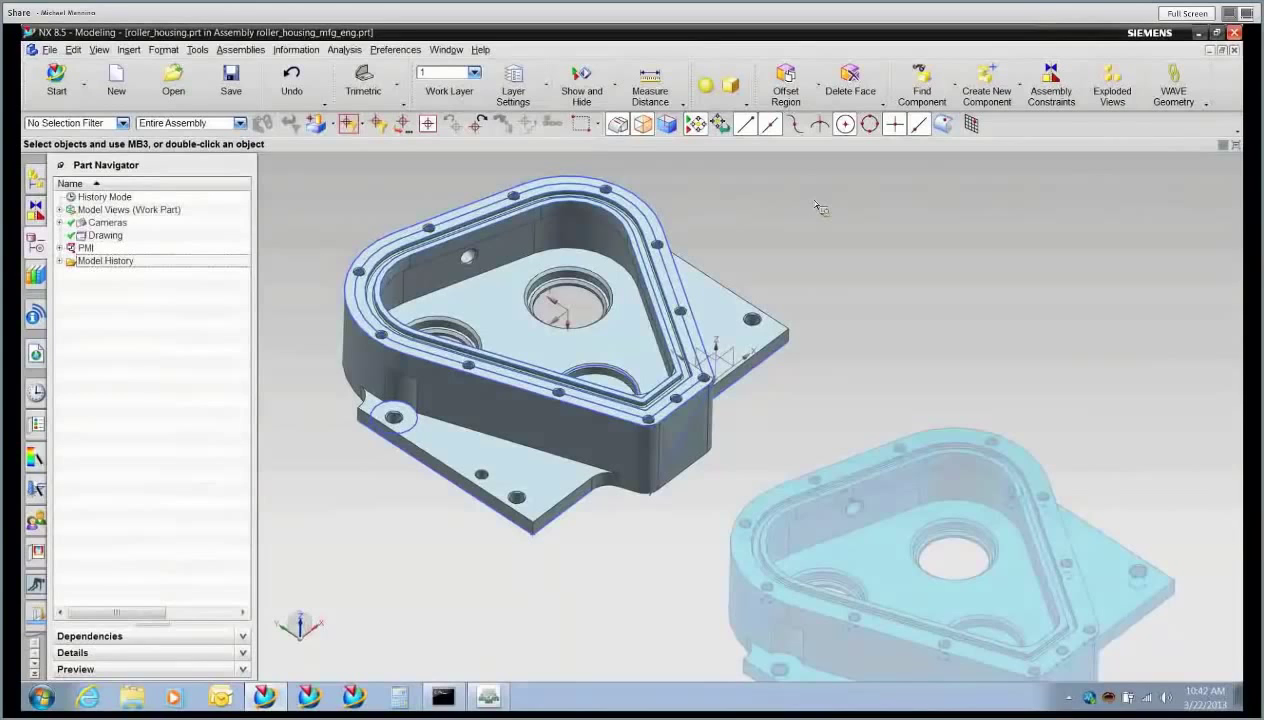
- Move the middle hole of roller_housing's front base flange 0.25 in along the flange's long edge with Move Face
left_click(820, 100)
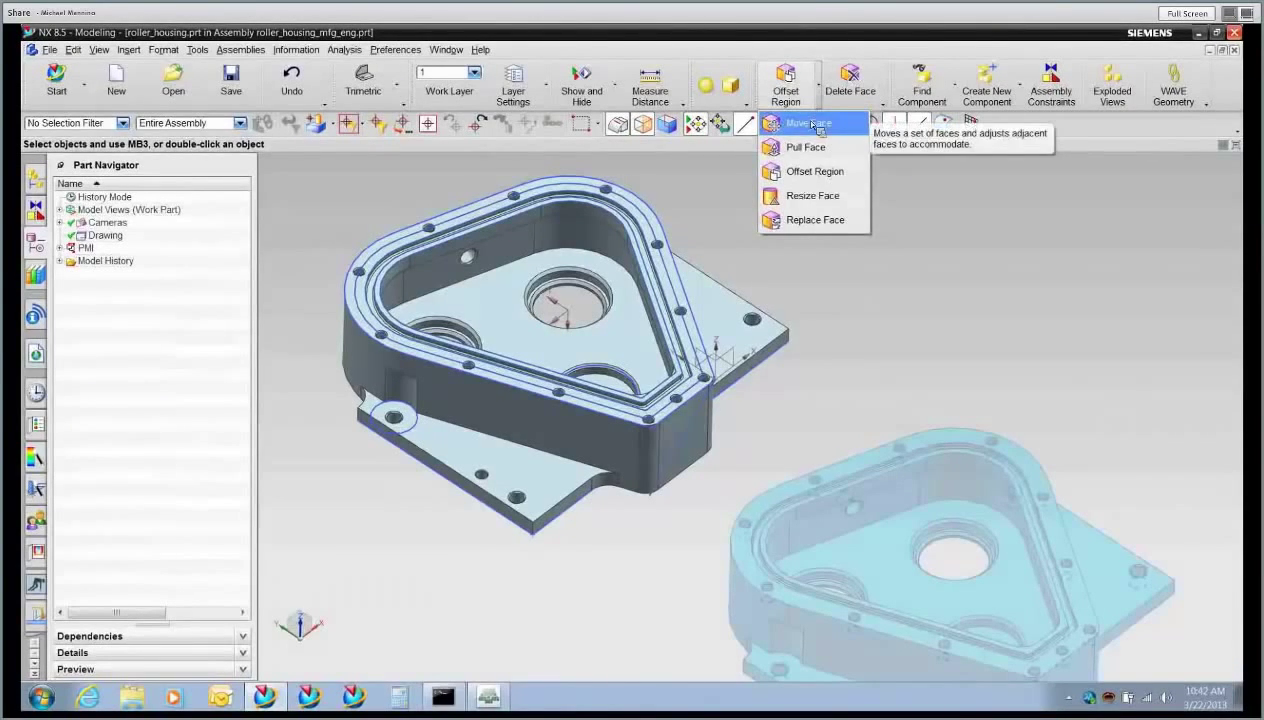
left_click(818, 127)
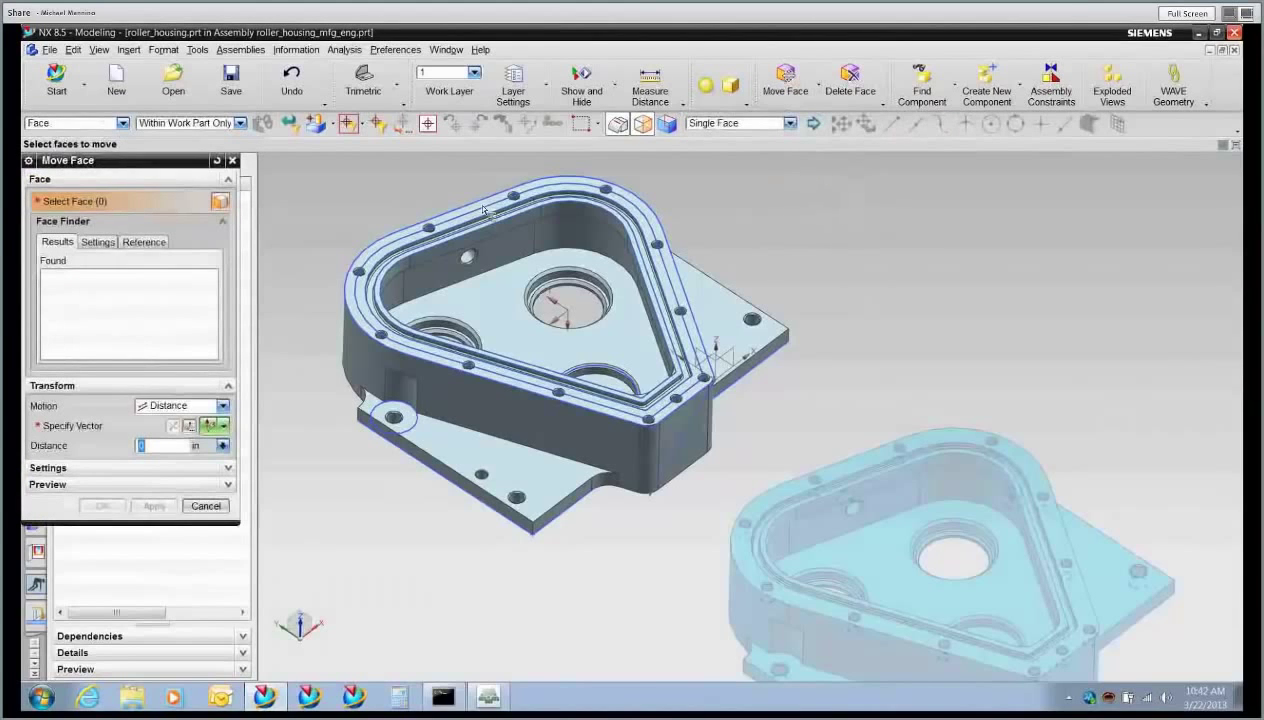
scroll(420, 345, "up", 2)
left_click(495, 451)
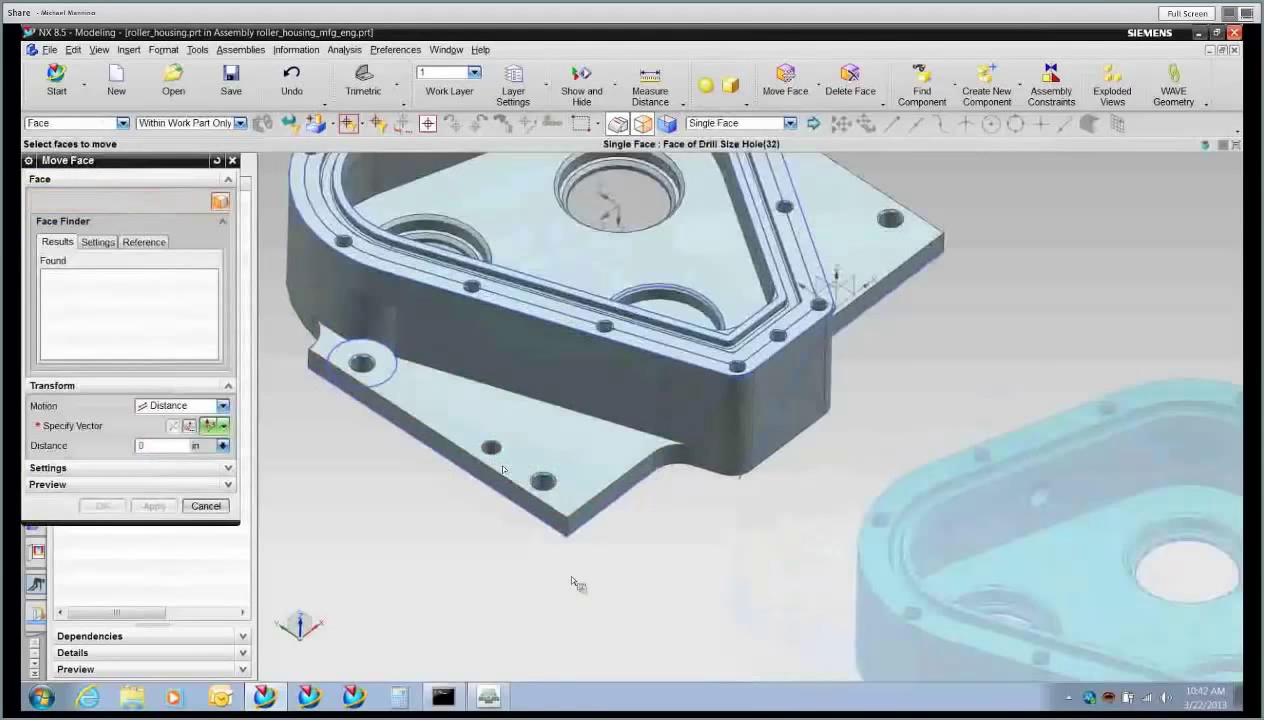
middle_click(364, 427)
left_click(719, 396)
left_click(169, 451)
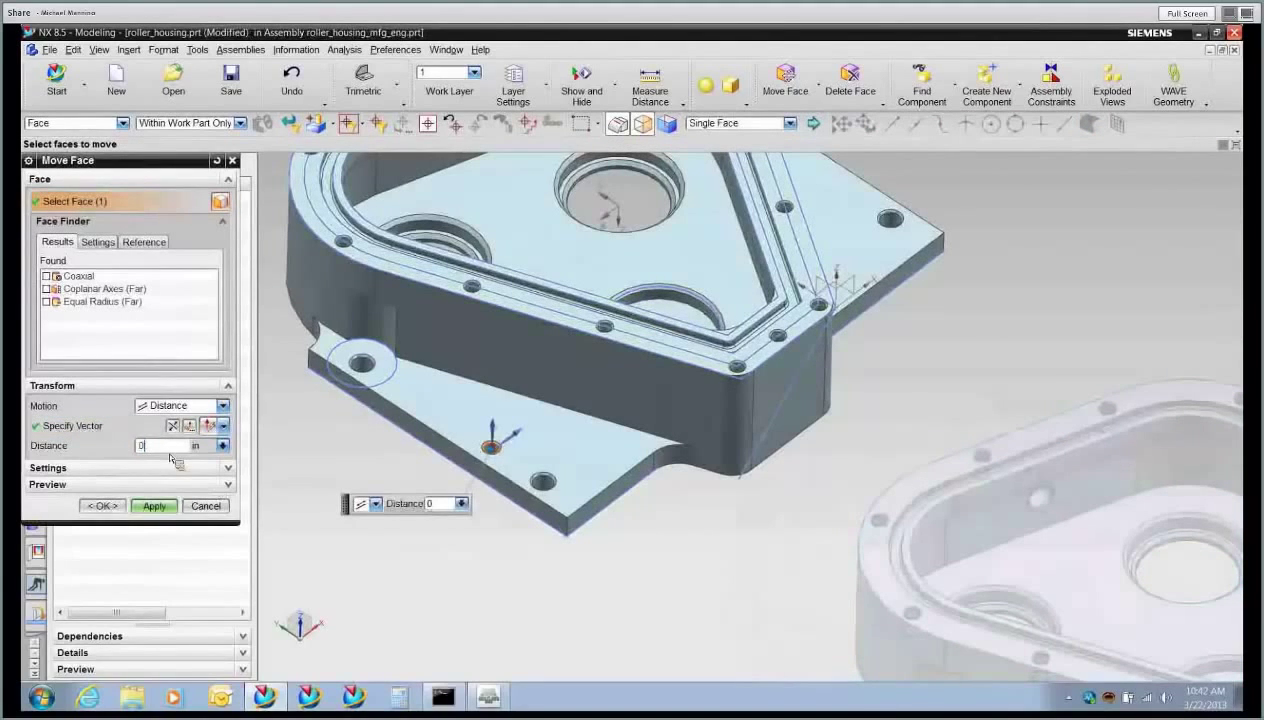
type(".25")
left_click(155, 506)
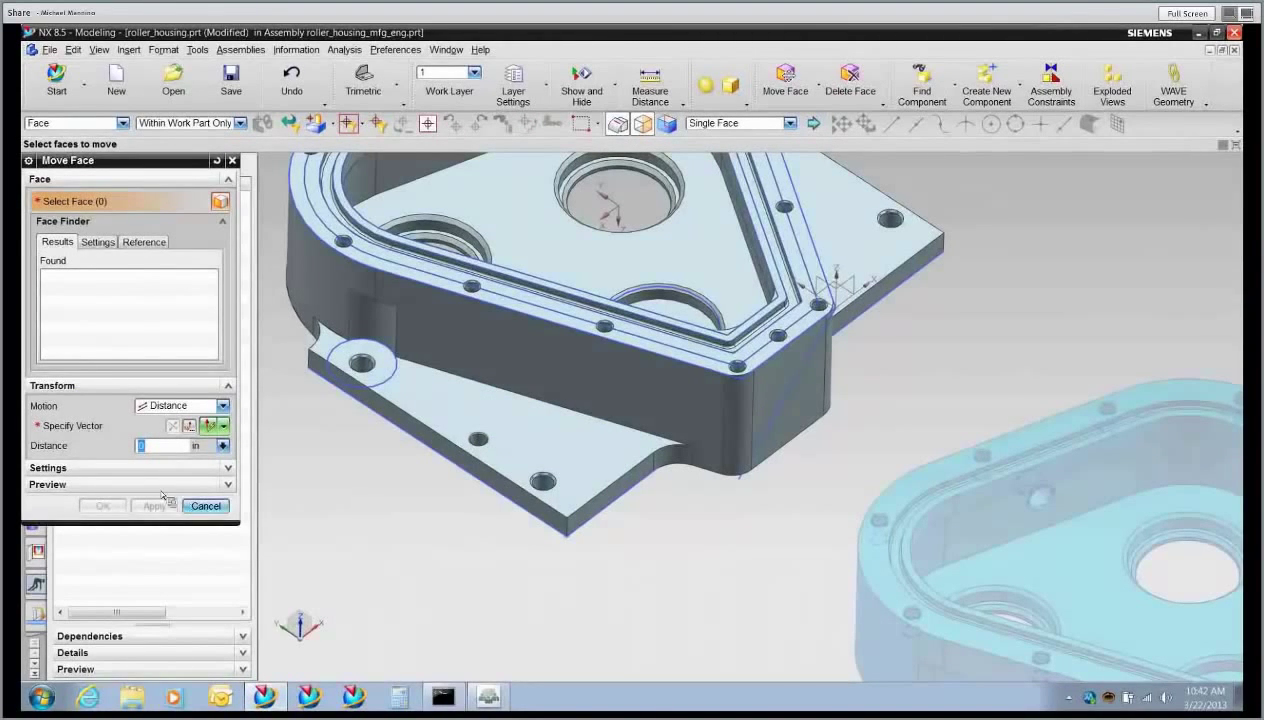
left_click(206, 507)
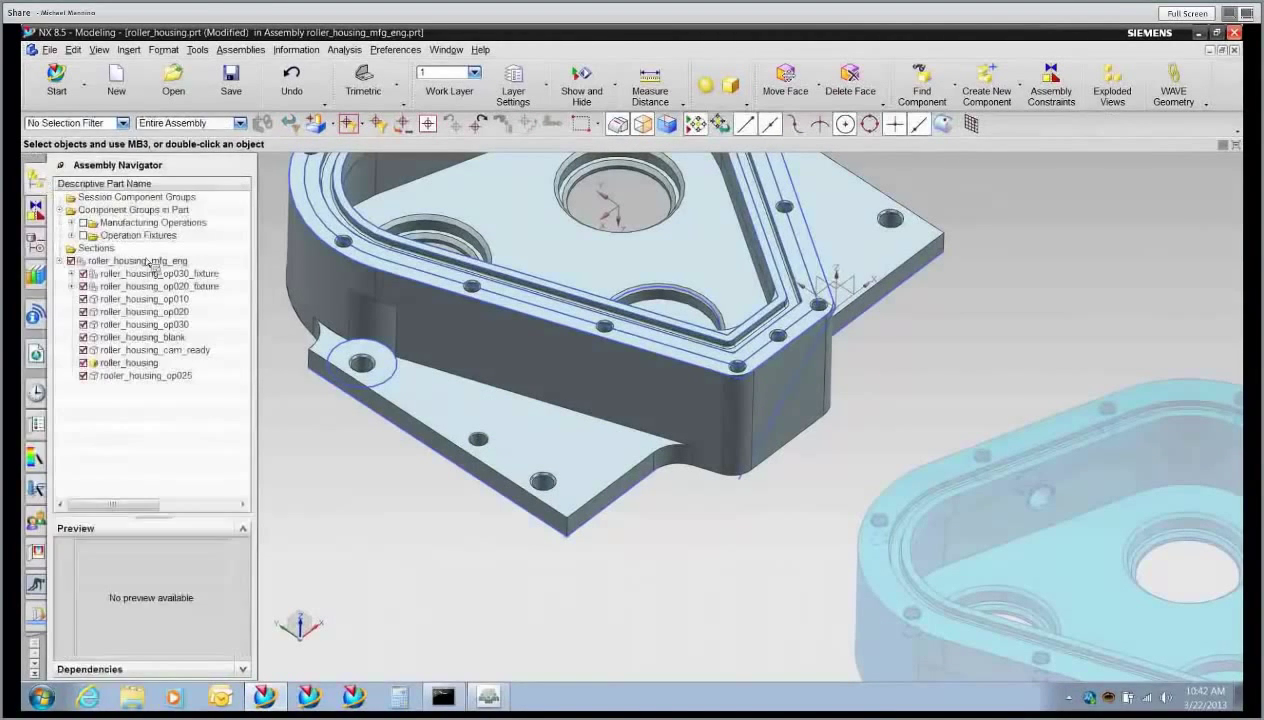
- Make roller_housing_mfg_eng the work part and examine the moved hole in the linked operation parts and fixtures
double_click(118, 261)
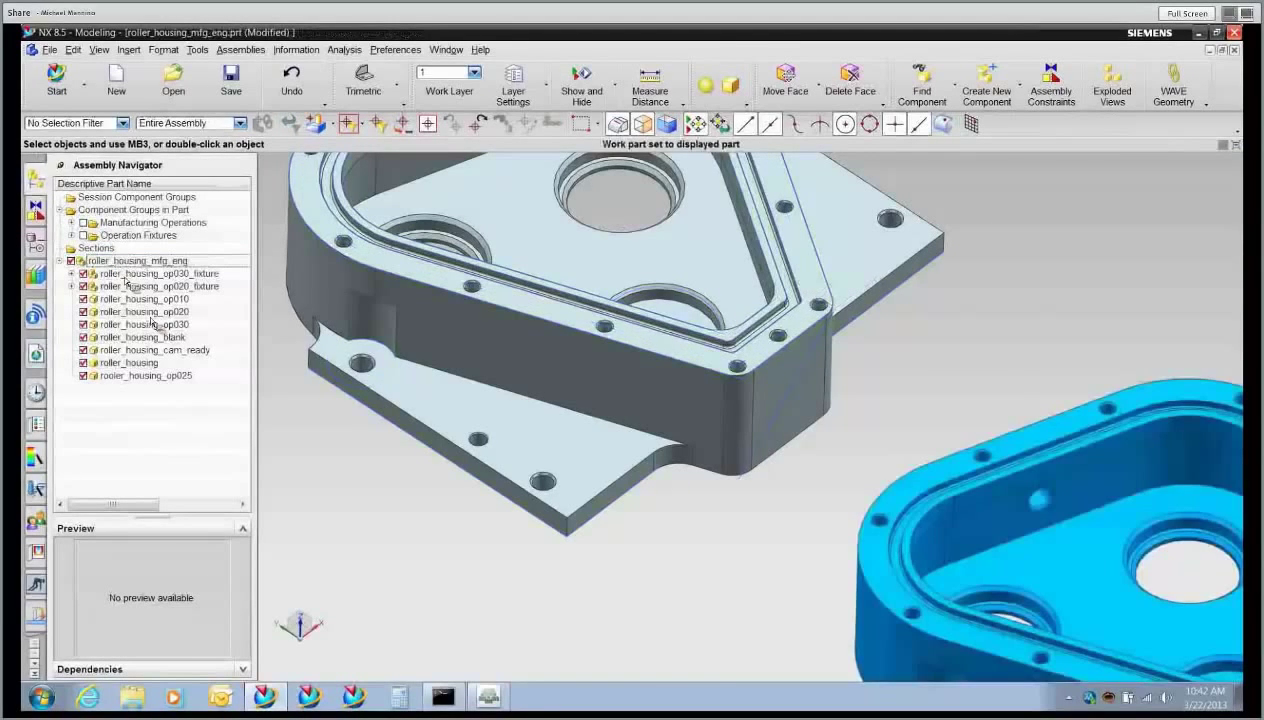
scroll(245, 466, "down", 3)
scroll(245, 466, "down", 3)
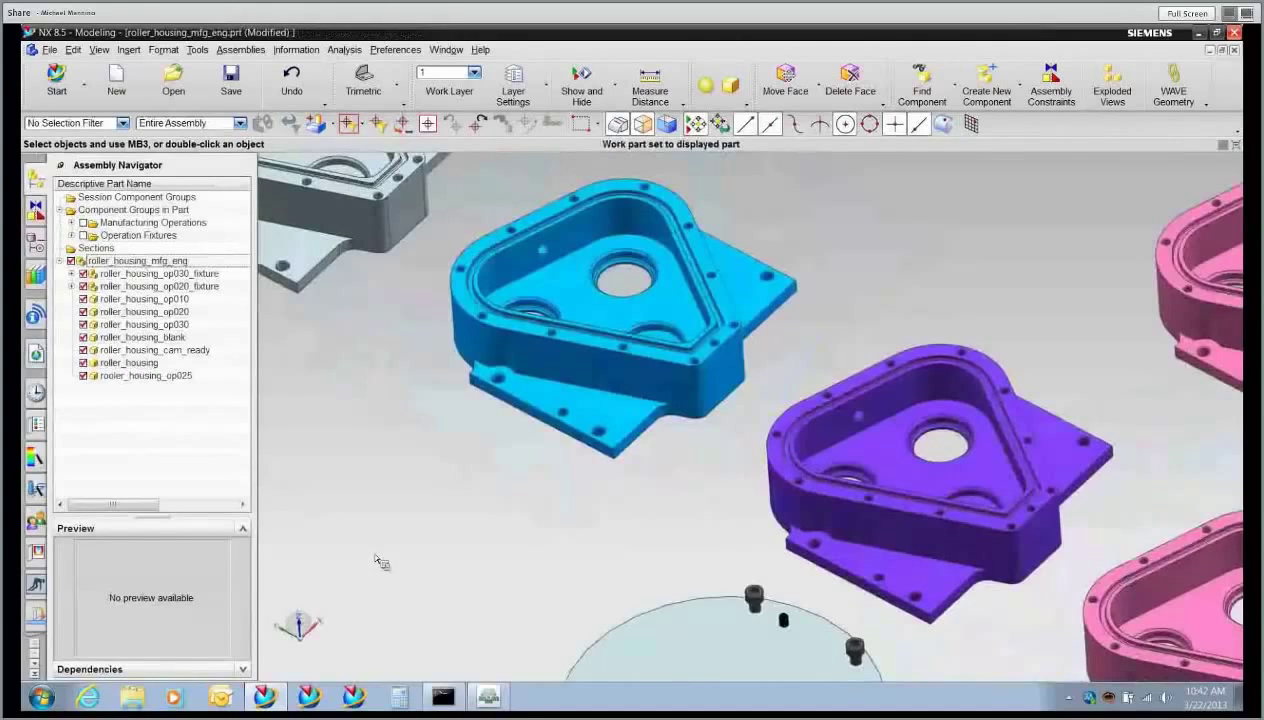
middle_click_drag(905, 660, 961, 665)
scroll(376, 498, "up", 2)
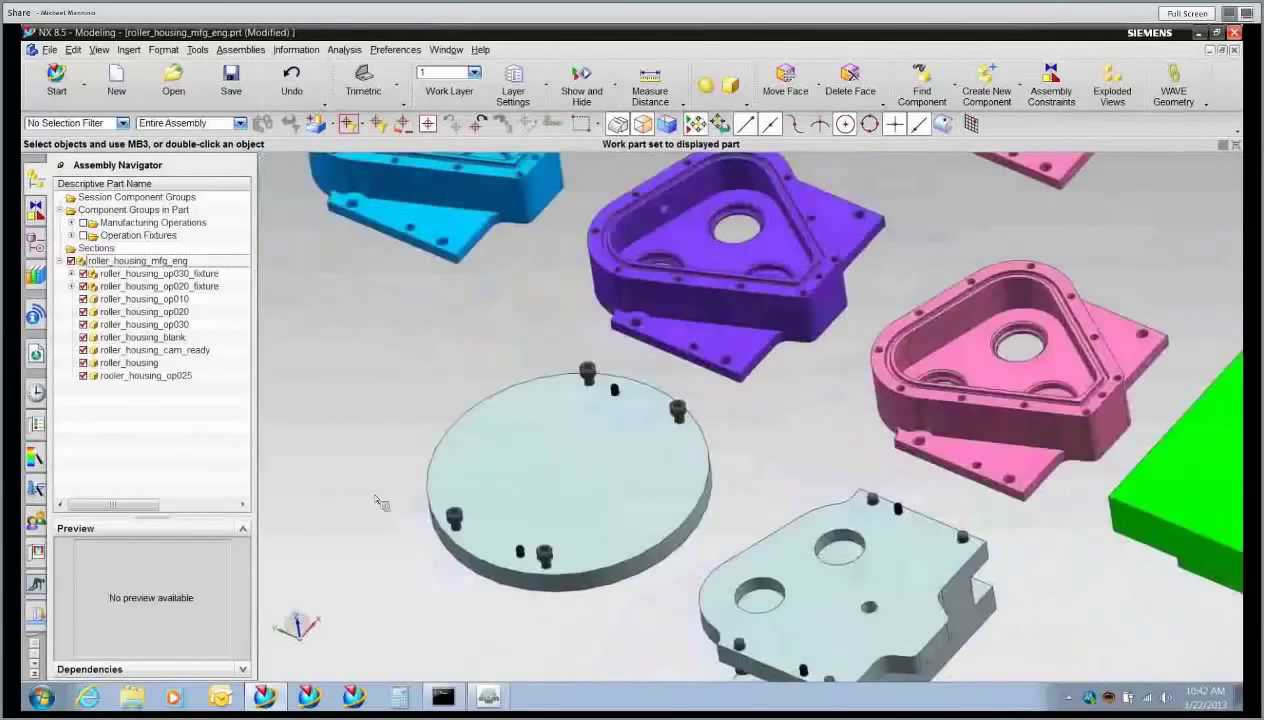
- Check roller_housing_op020_fixture as the work part and return to the parent assembly roller_housing_mfg_eng
double_click(160, 275)
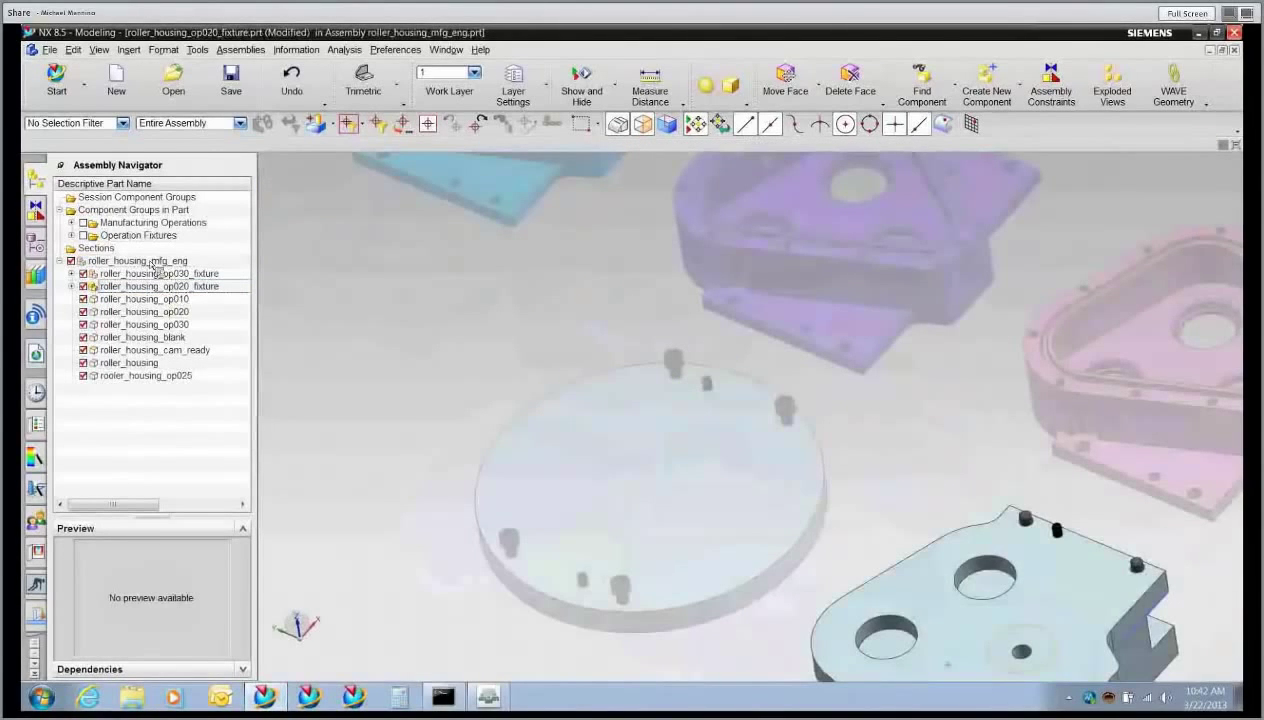
left_click(152, 262)
double_click(153, 263)
scroll(403, 371, "down", 3)
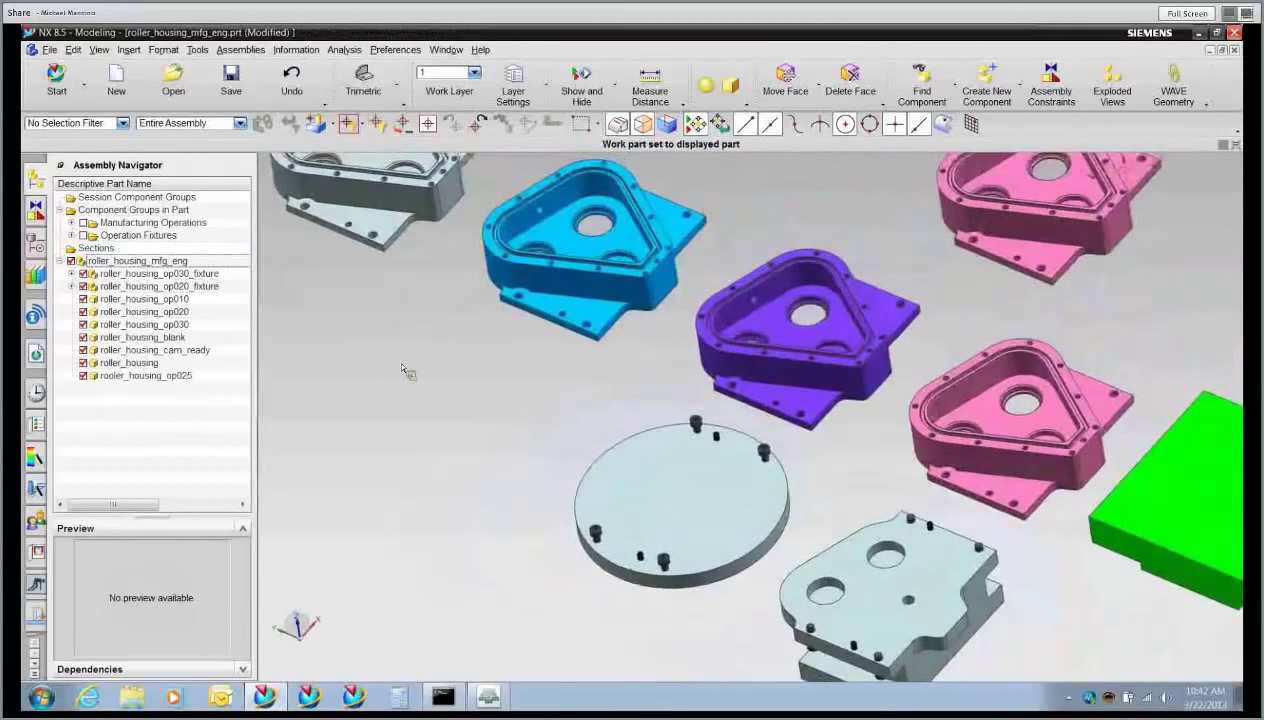
scroll(396, 358, "down", 3)
- Display the setup assembly roller_housing_mfg_op01 and switch to the Manufacturing application
left_click(446, 50)
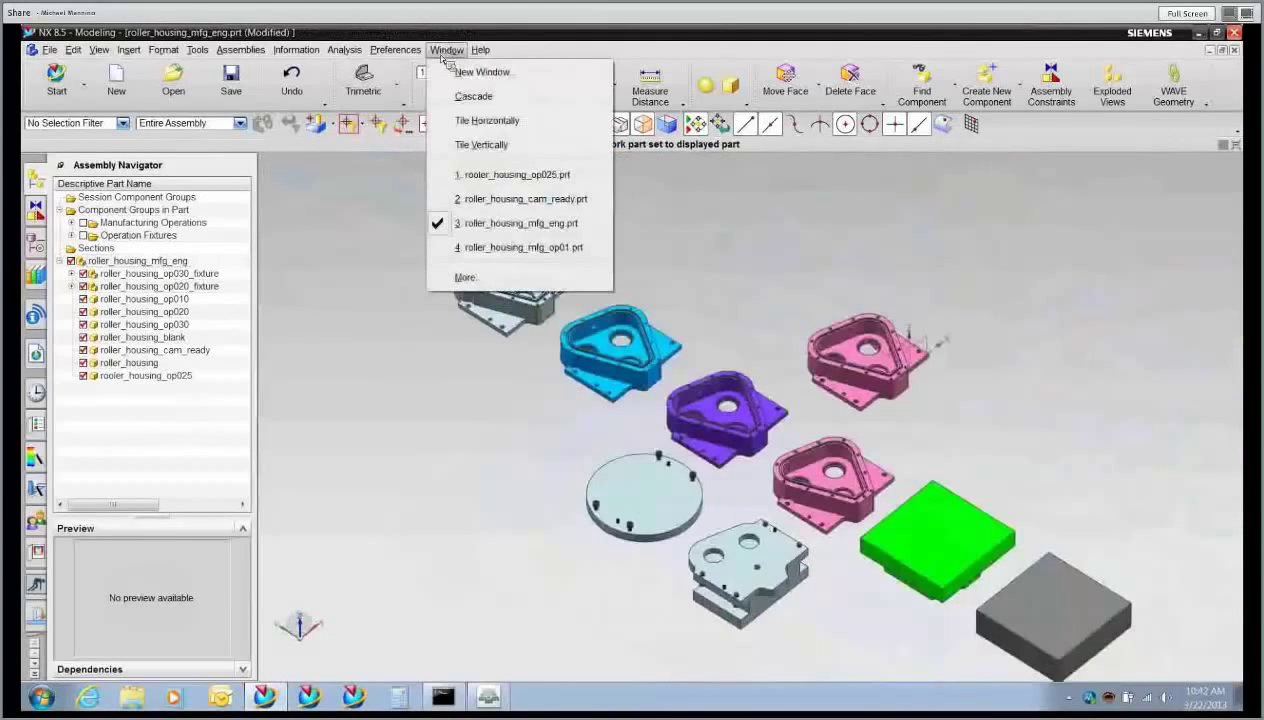
left_click(463, 247)
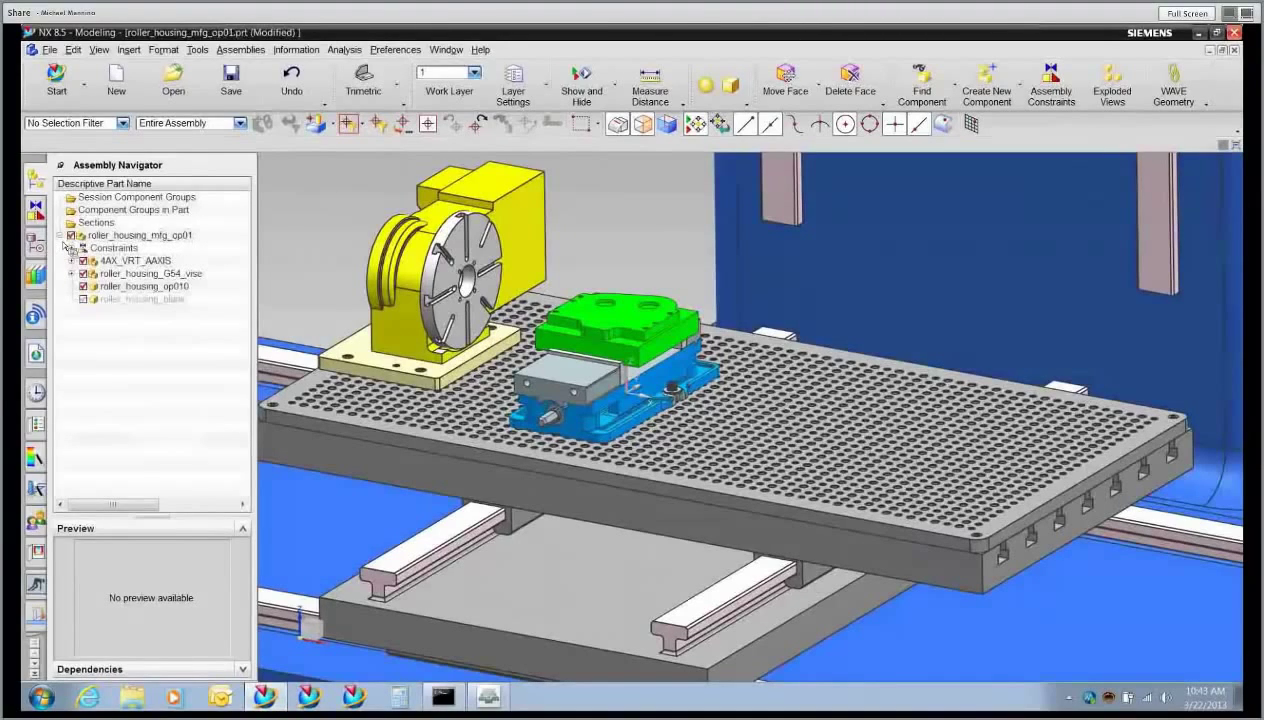
key("ctrl+alt+m")
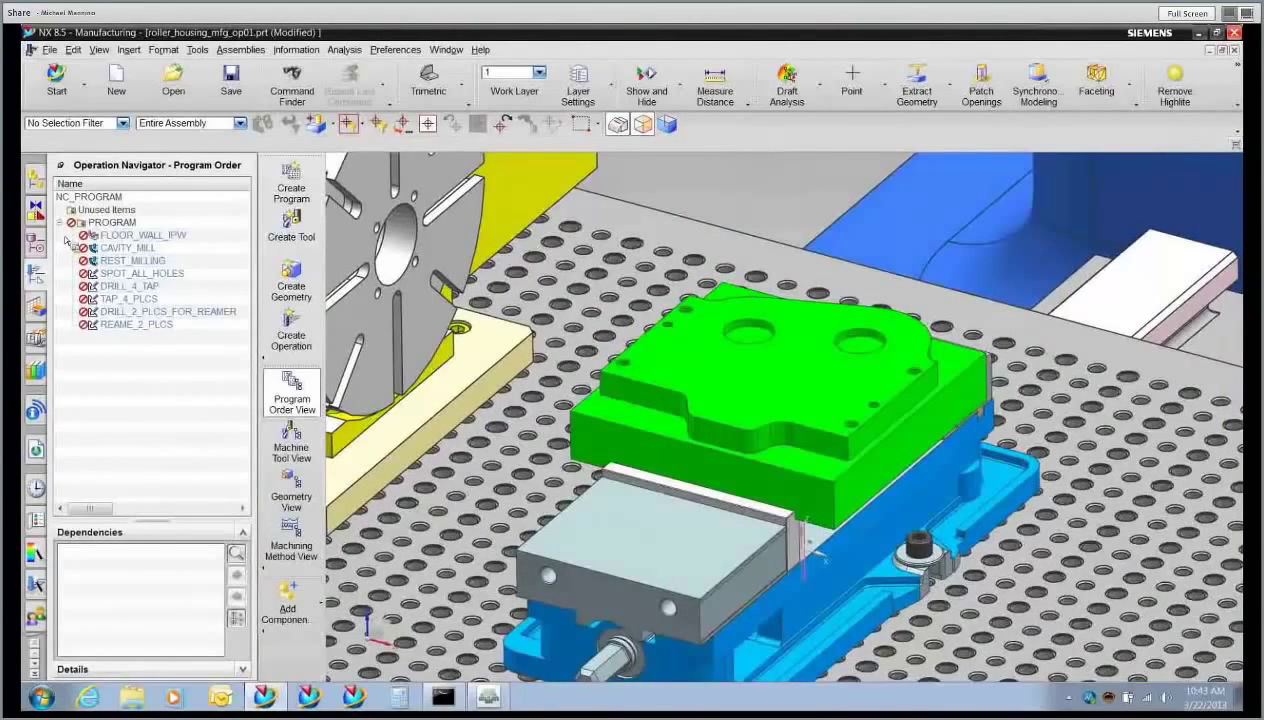
- Generate the tool paths of all operations in PROGRAM and accept each path from FLOOR_WALL_IPW through REAME_2_PLCS
right_click(103, 232)
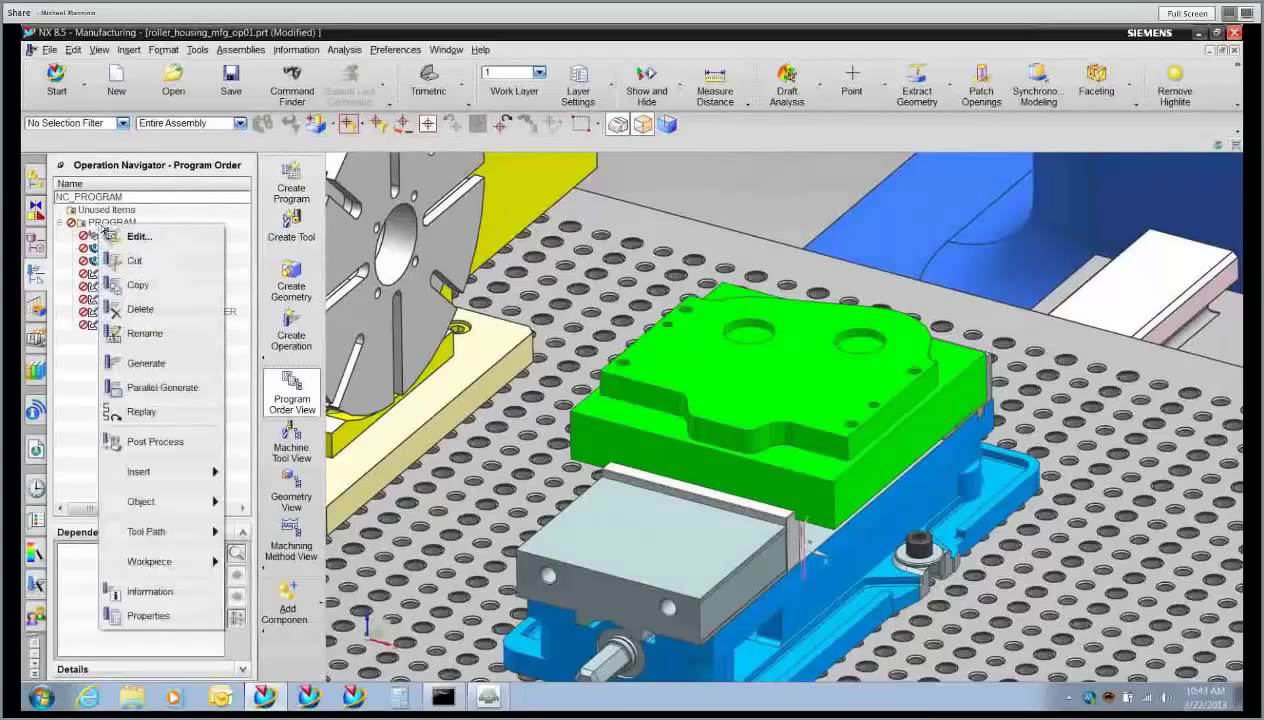
left_click(146, 364)
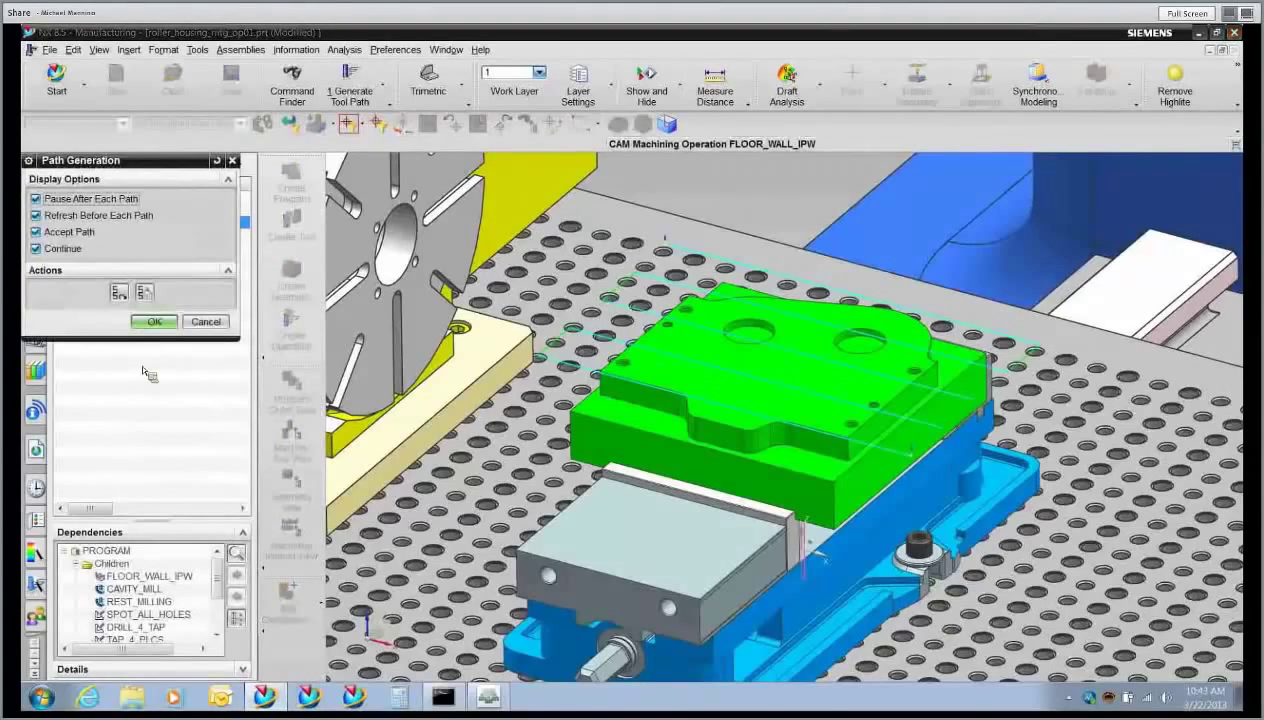
left_click(158, 322)
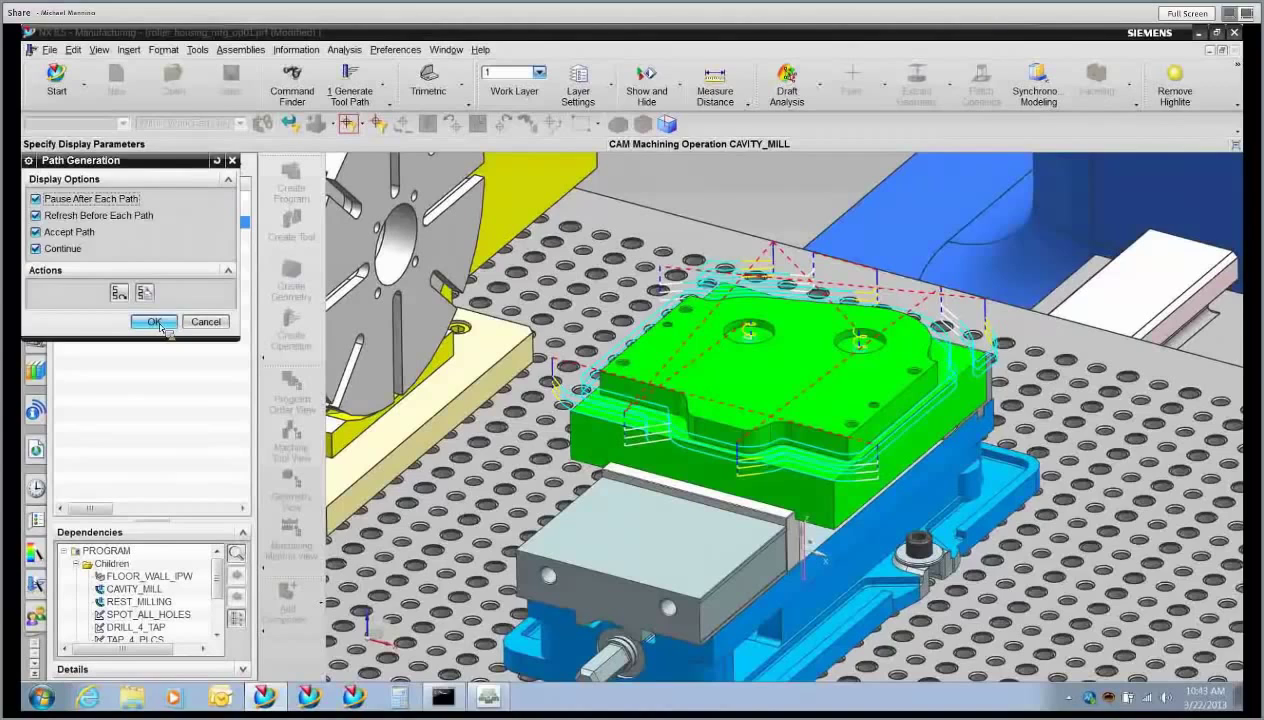
left_click(160, 326)
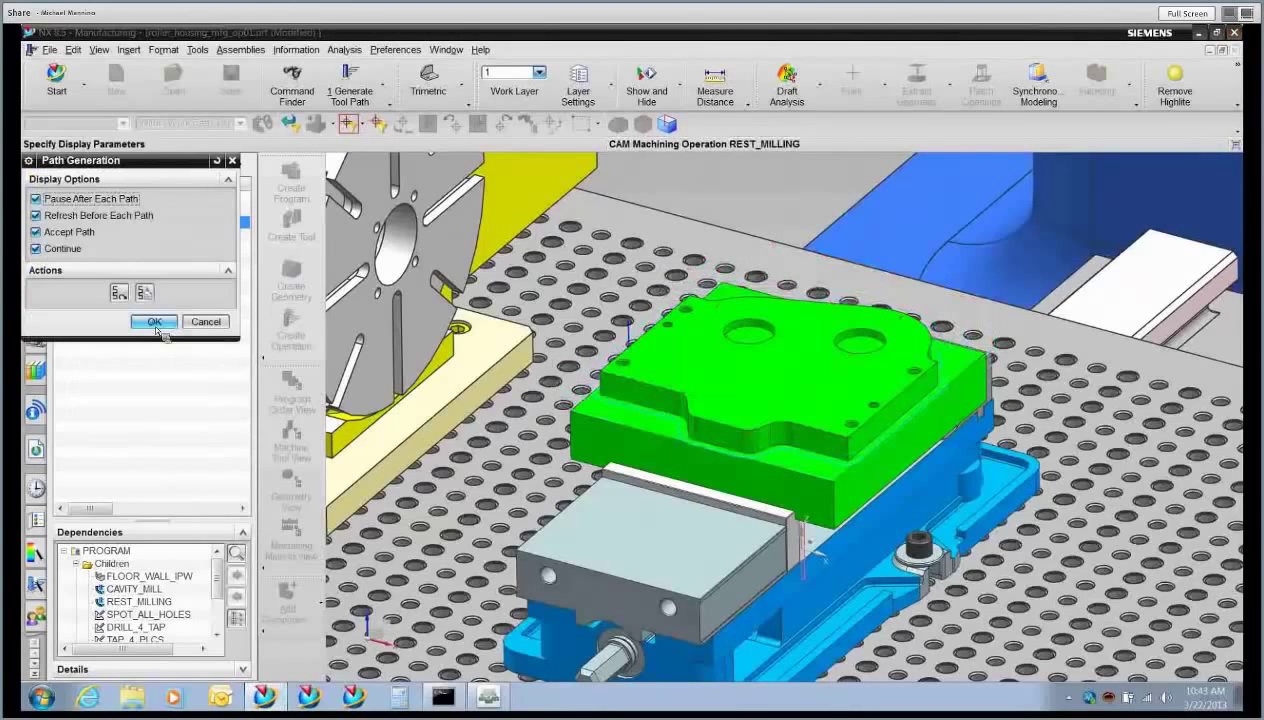
left_click(155, 323)
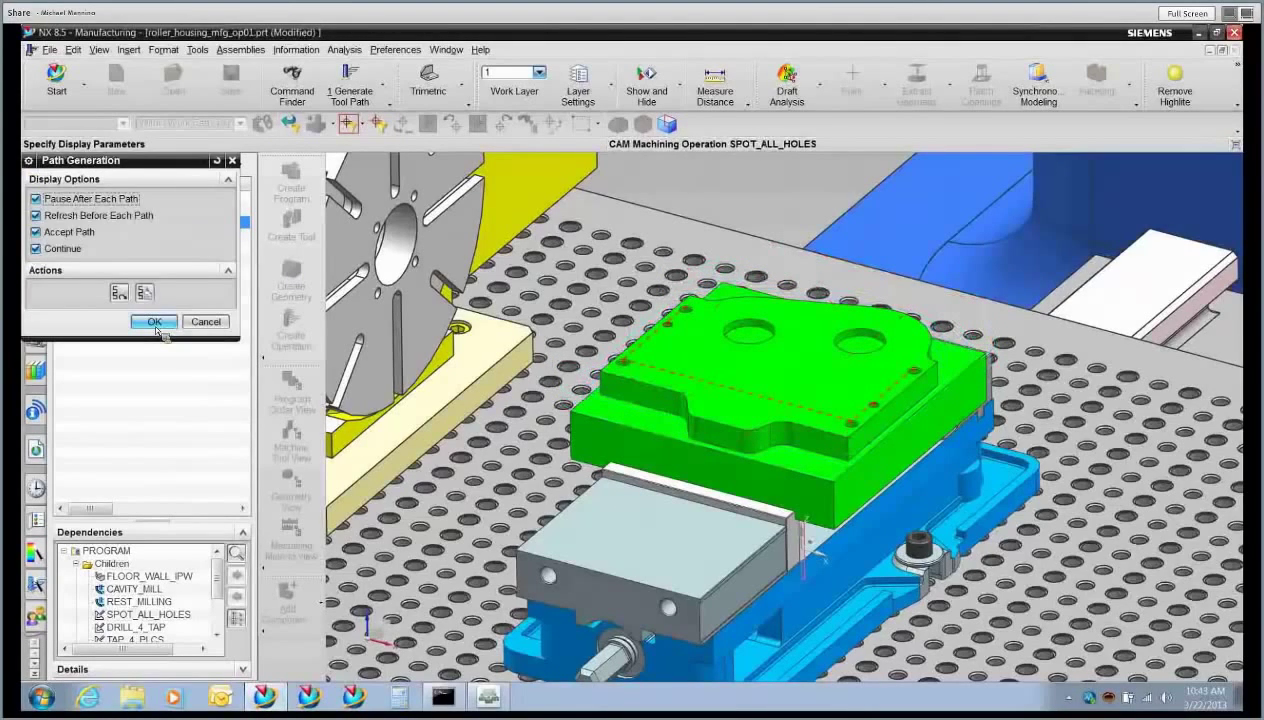
left_click(155, 322)
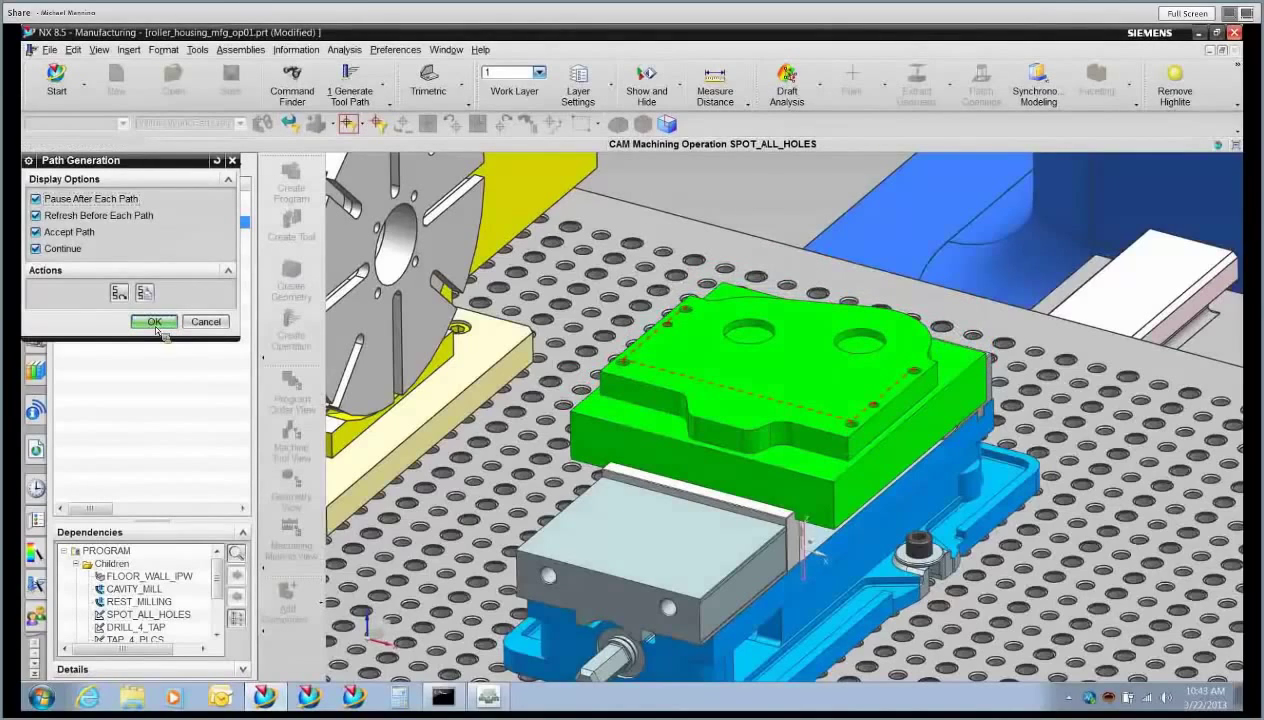
left_click(156, 324)
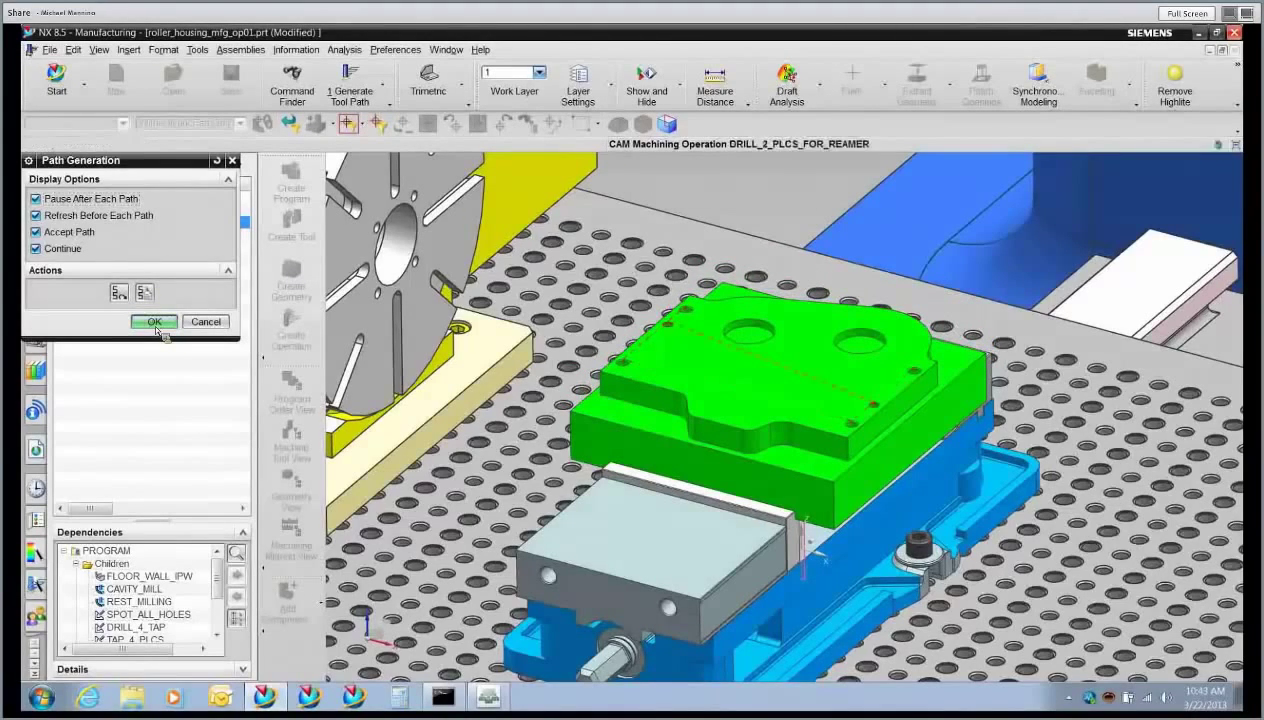
left_click(156, 324)
left_click(156, 324)
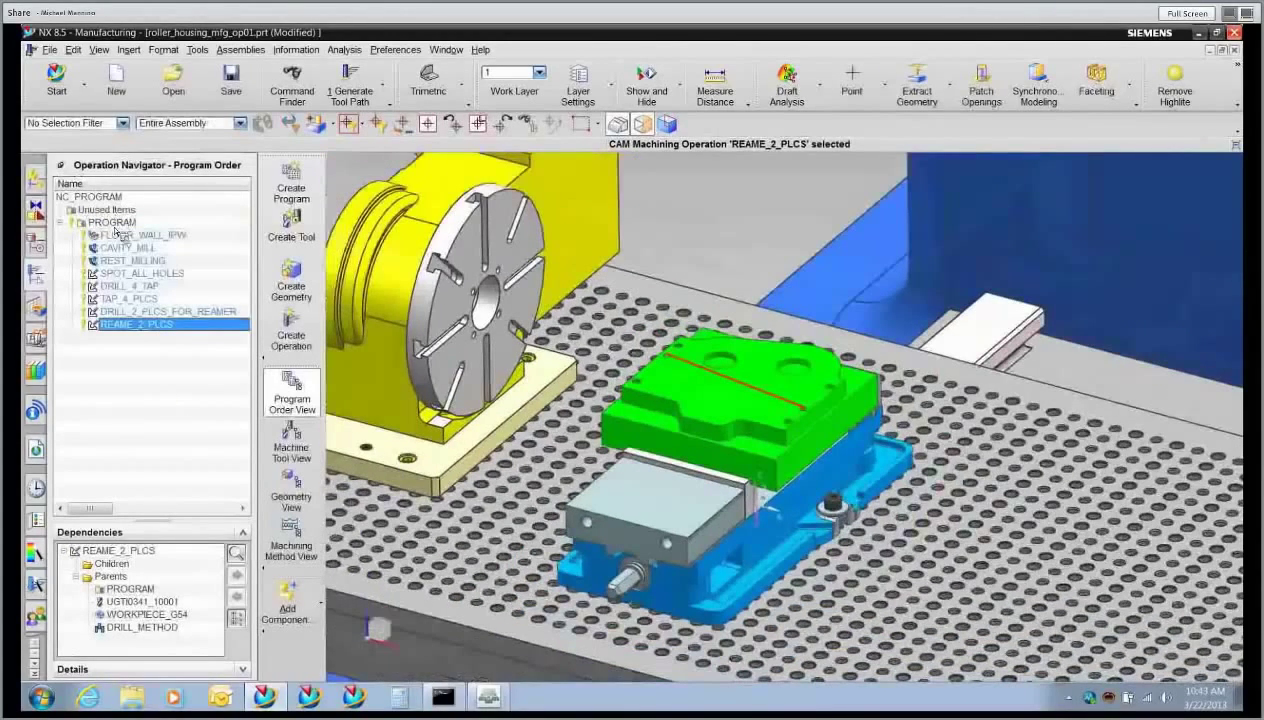
- Simulate PROGRAM on the machine with 3D material removal shown, then stop the playback and close the simulation
right_click(117, 223)
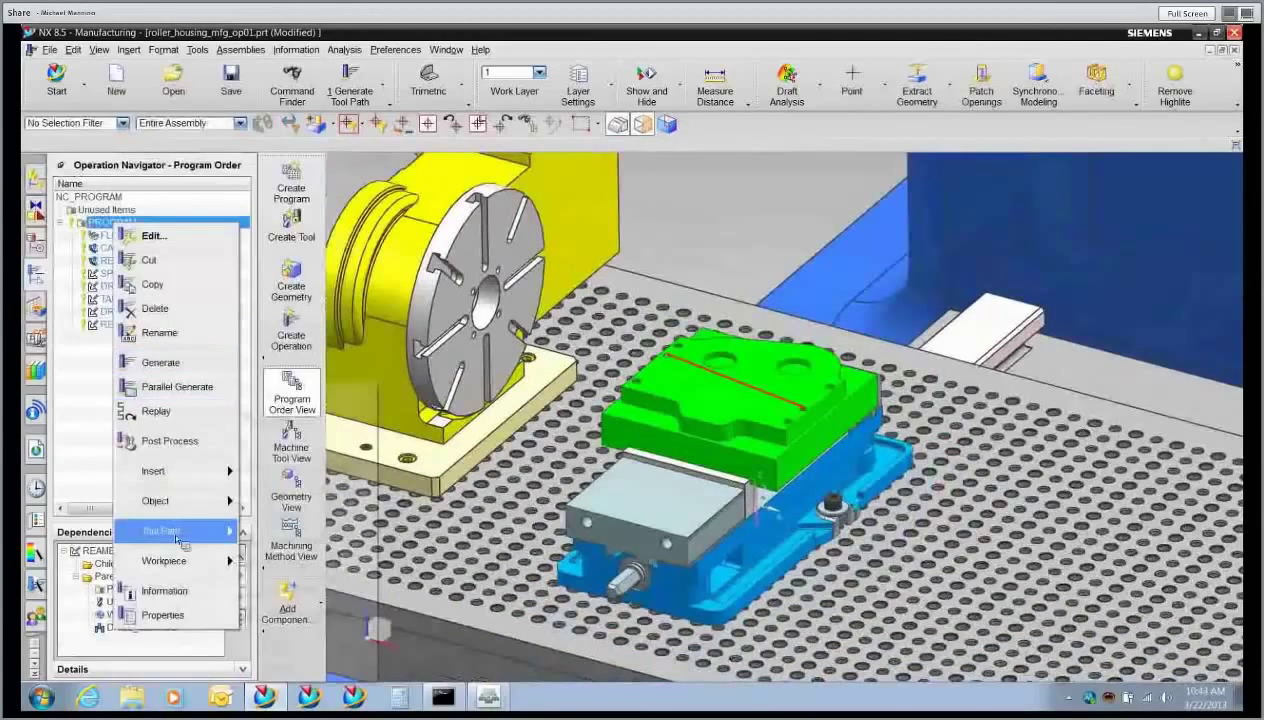
mouse_move(177, 540)
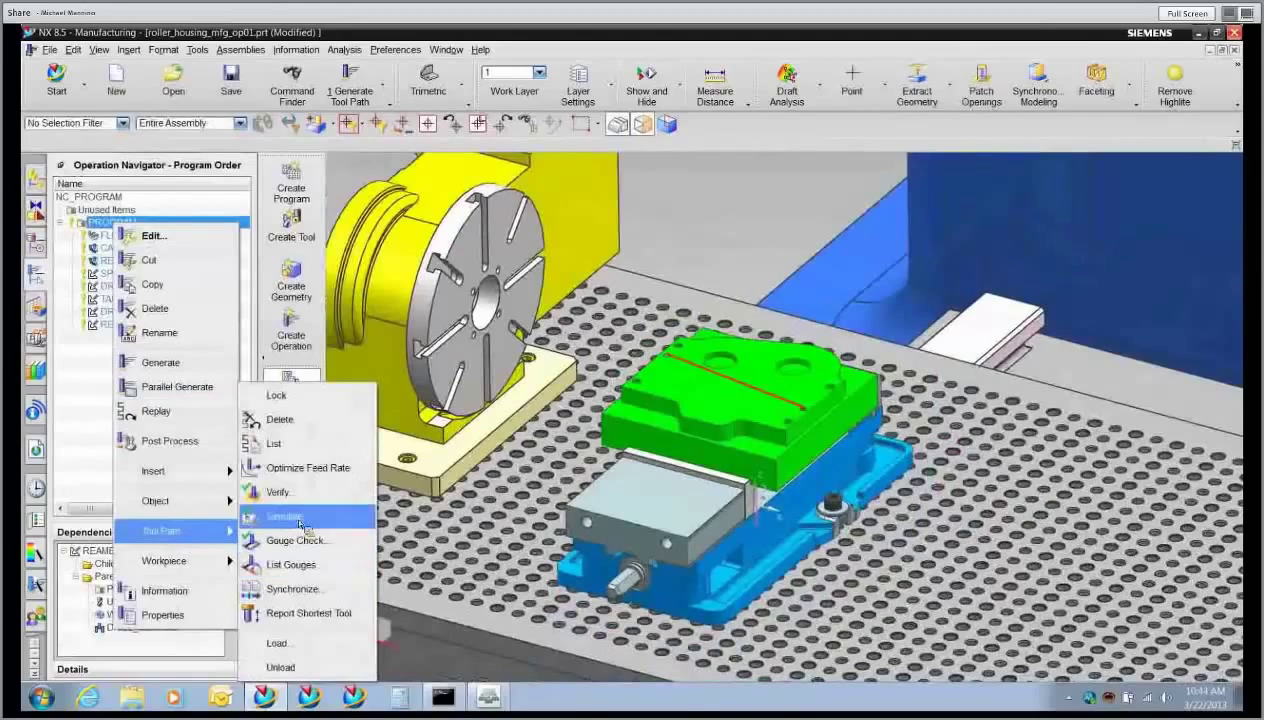
left_click(300, 520)
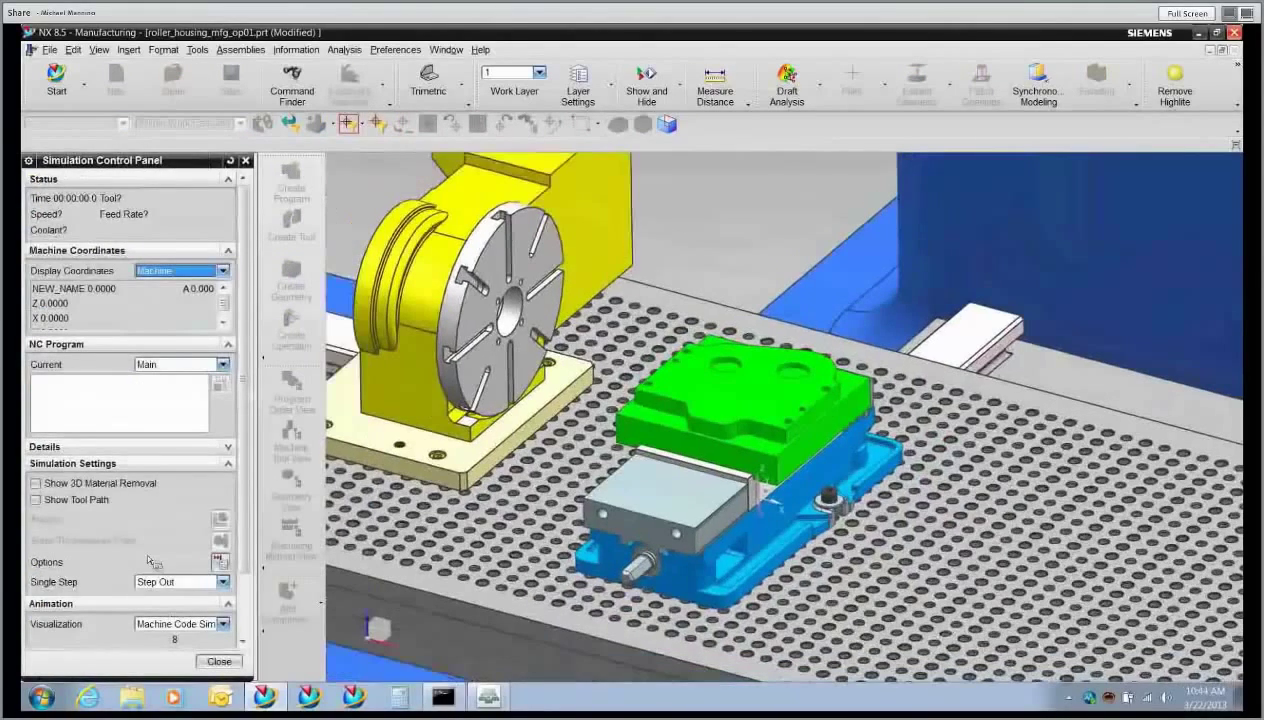
left_click(36, 483)
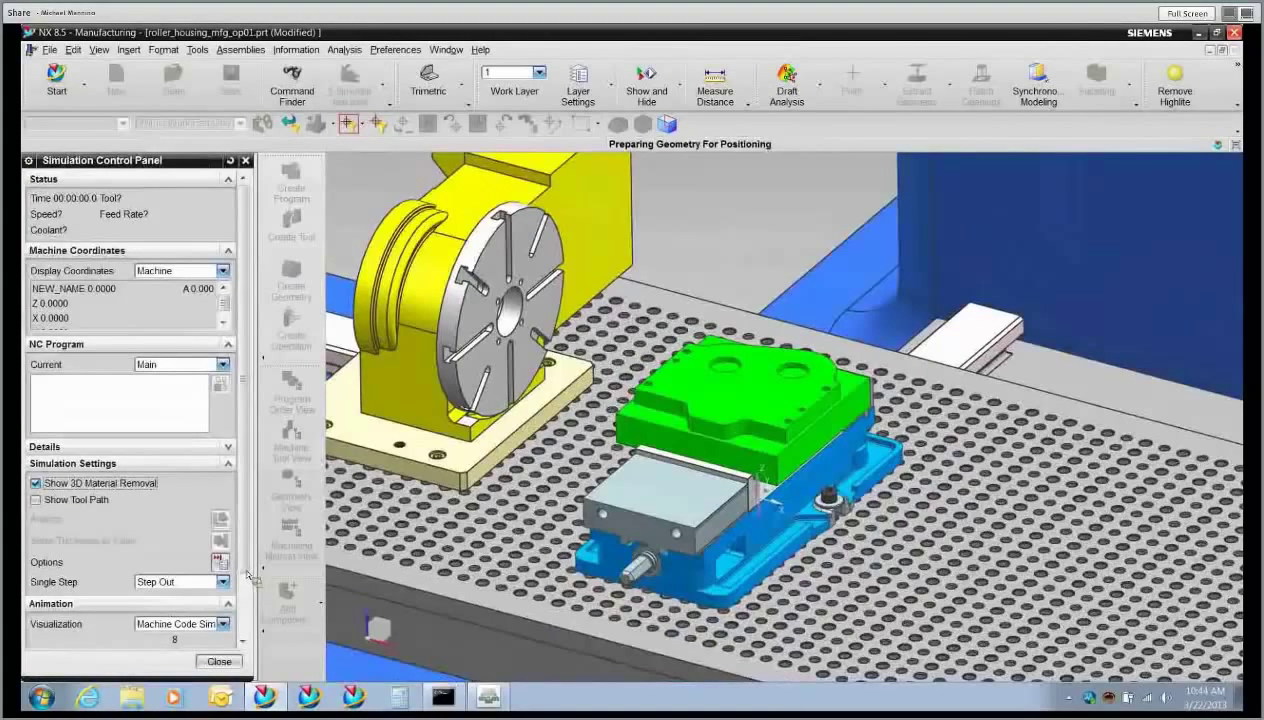
scroll(242, 597, "down", 3)
left_click(132, 610)
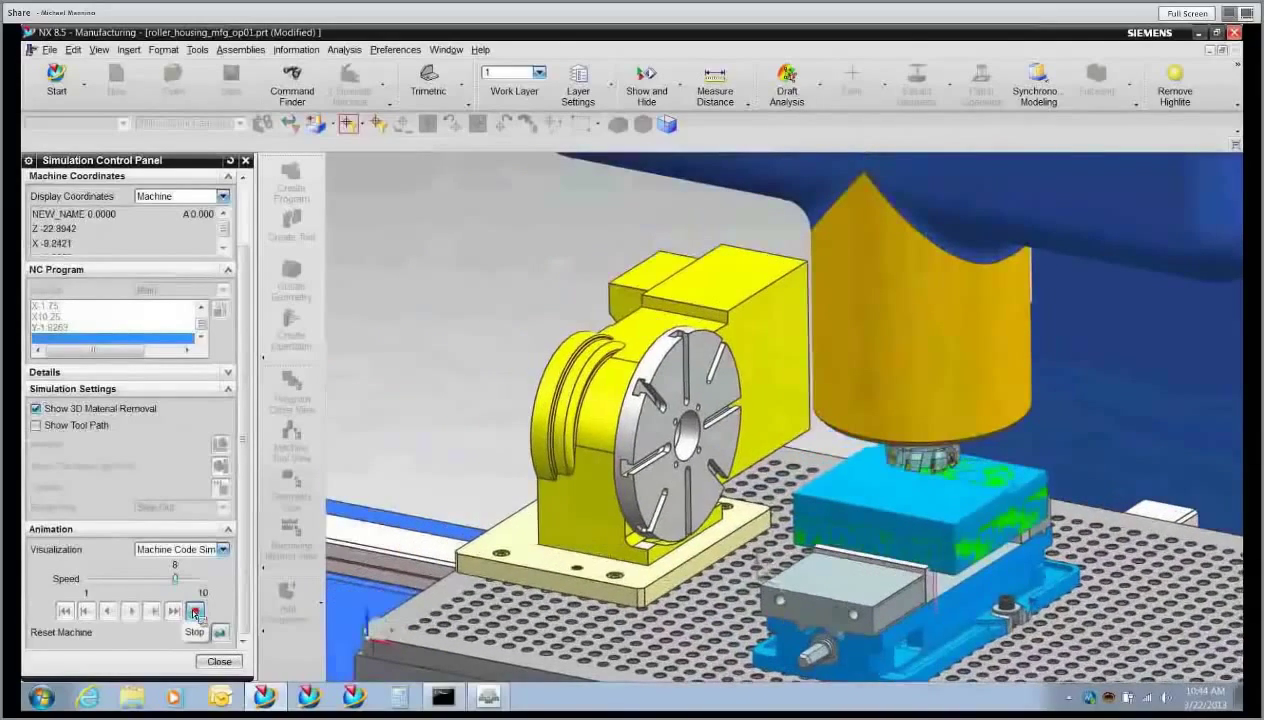
left_click(196, 612)
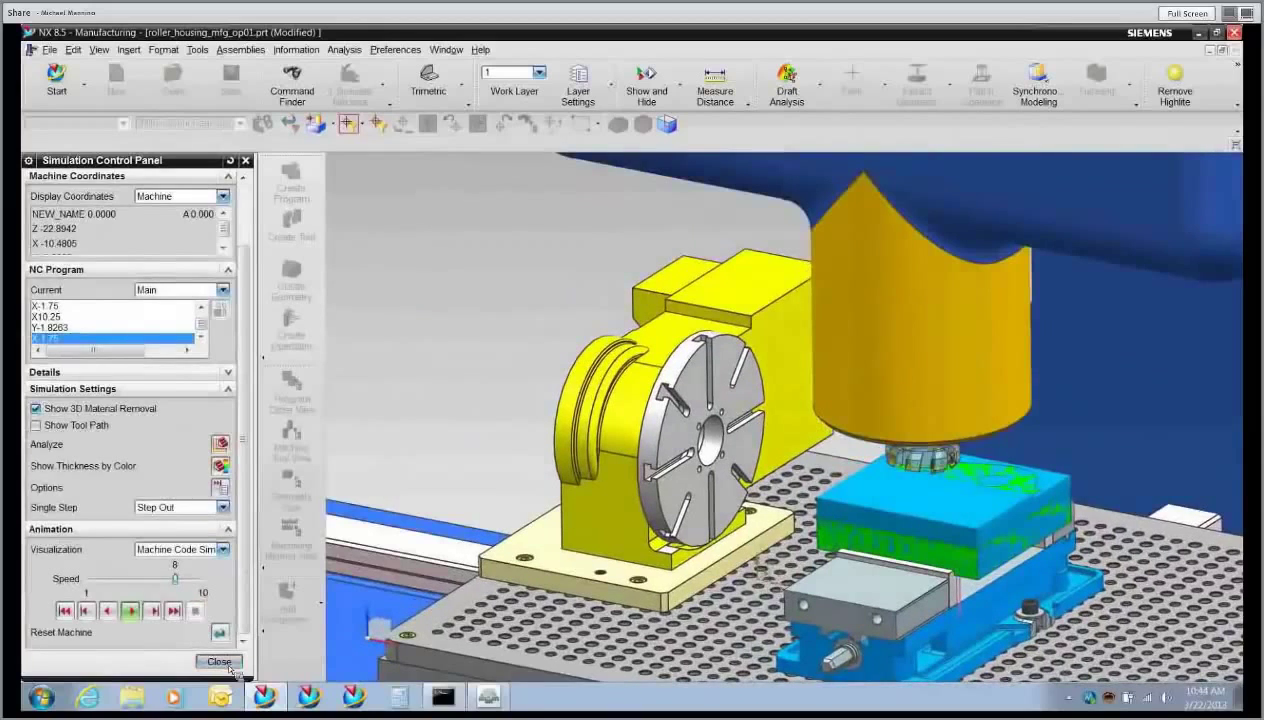
left_click(219, 661)
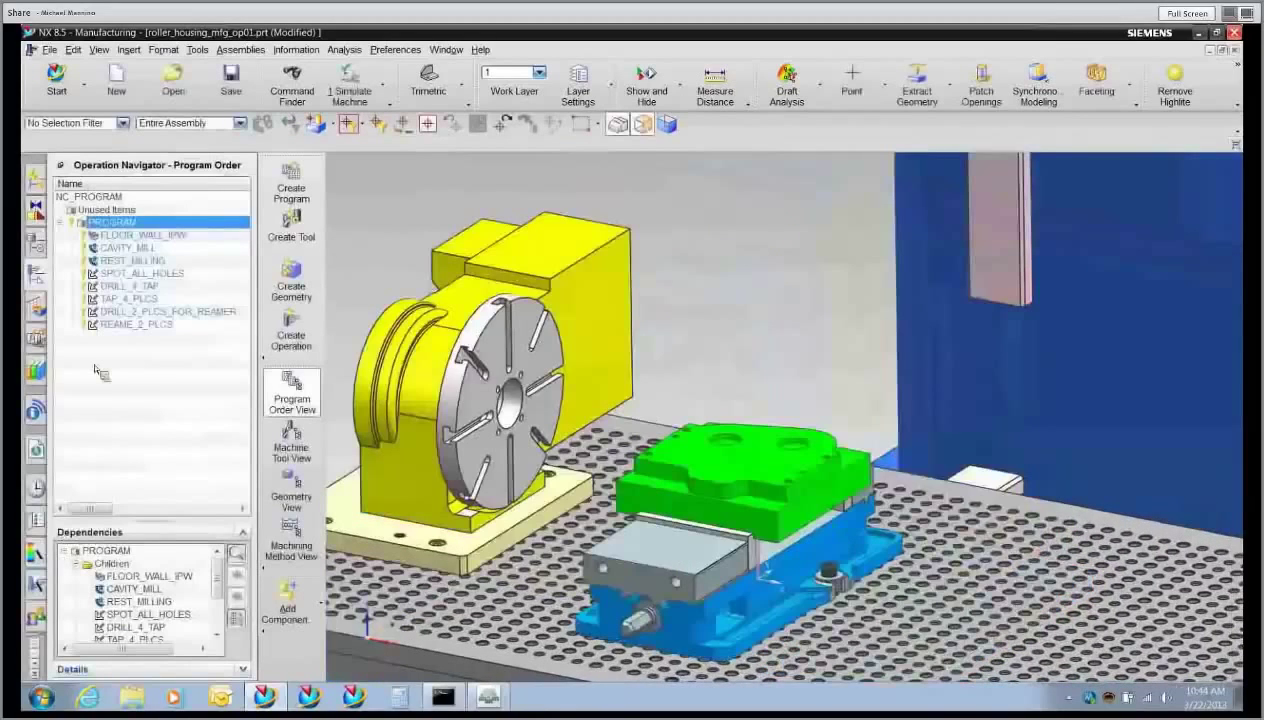